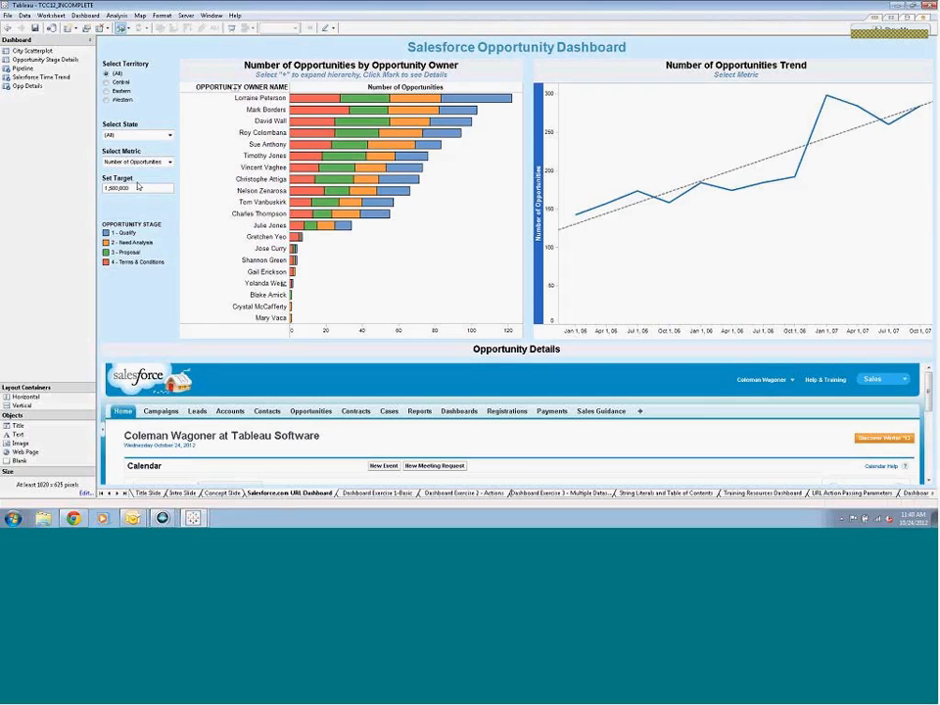
# Filter the opportunity dashboard to the Western territory and change the metric to Total Dollars
pyautogui.click(108, 100)
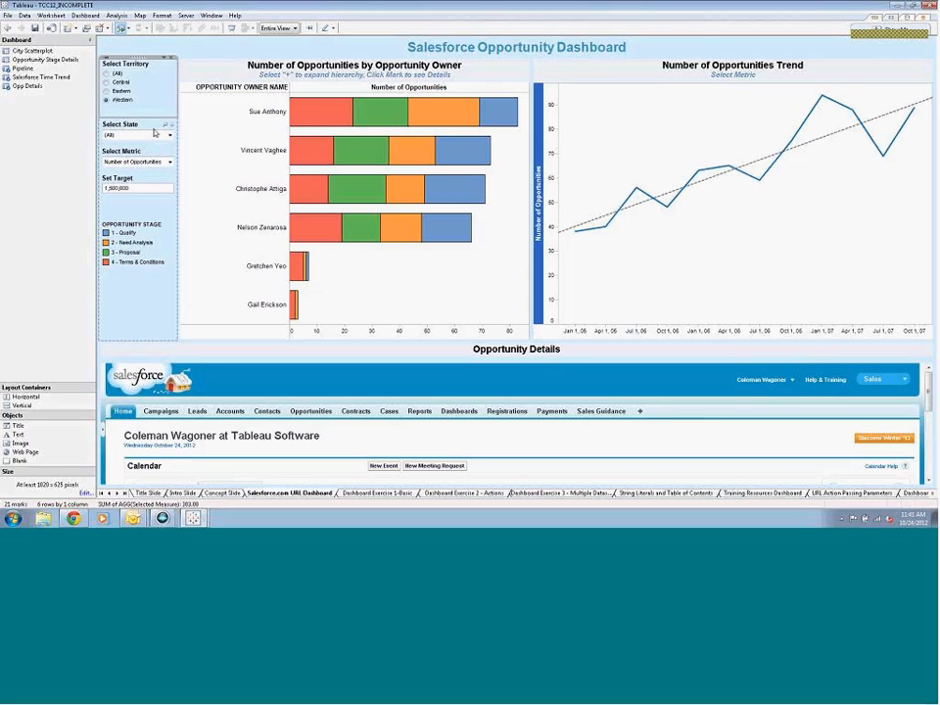
pyautogui.click(169, 135)
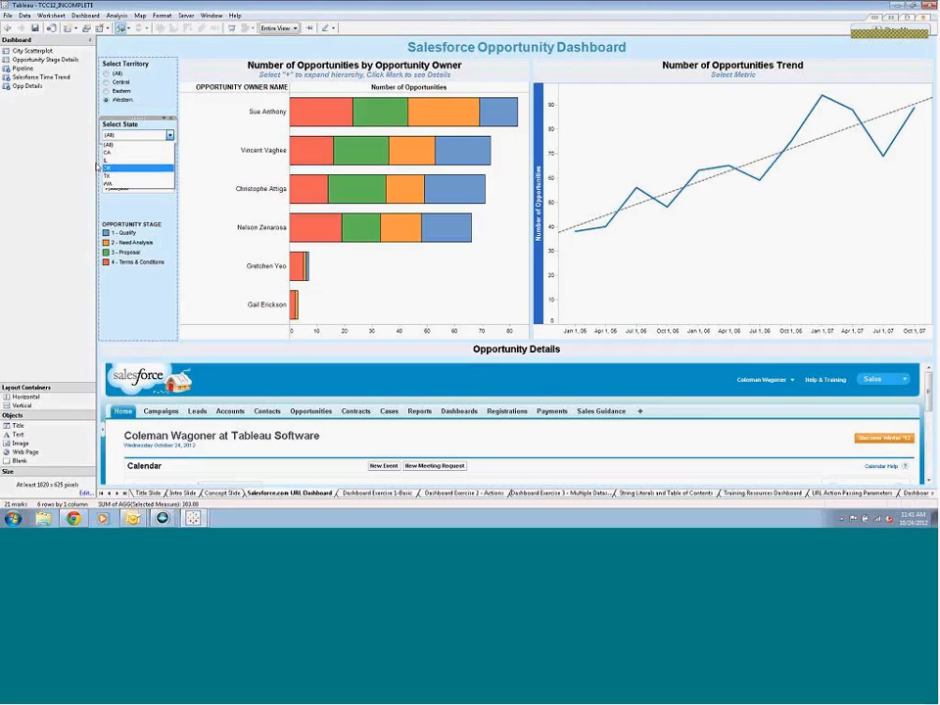
pyautogui.click(97, 165)
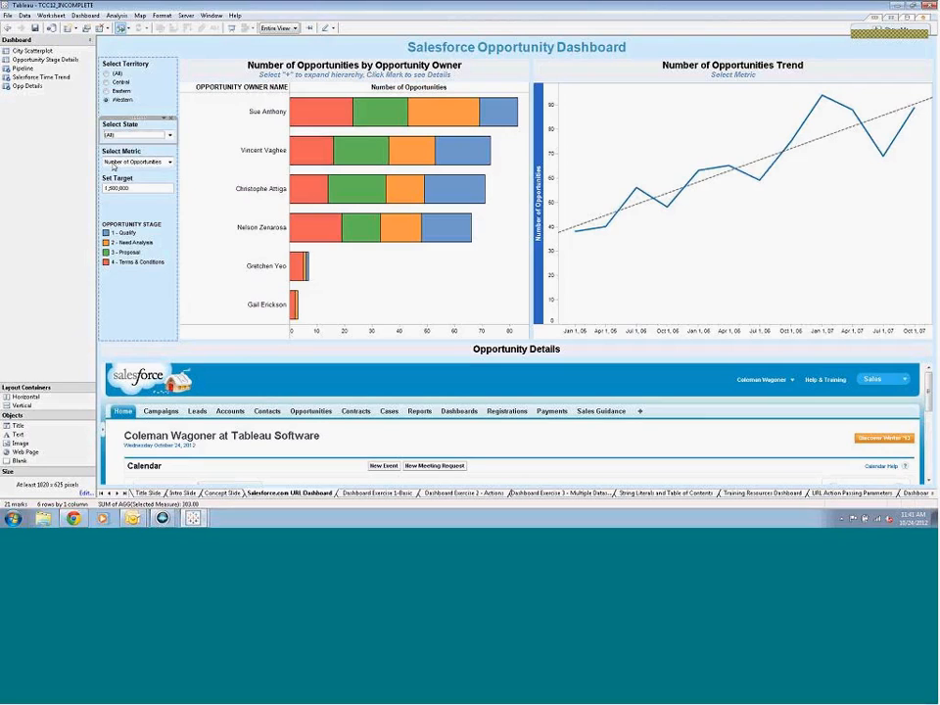
pyautogui.click(152, 163)
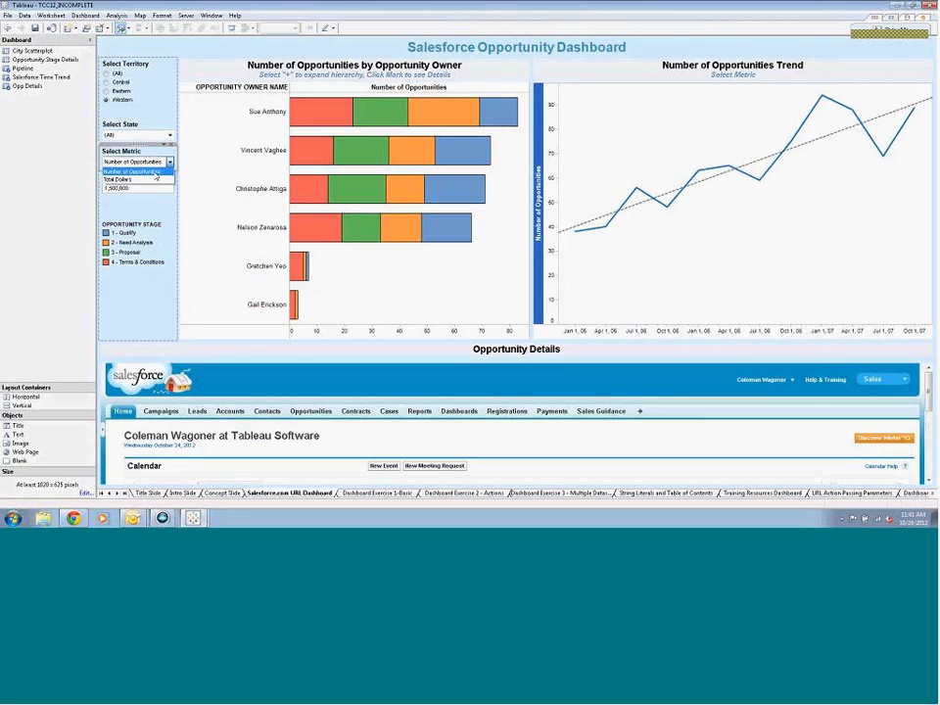
pyautogui.click(154, 179)
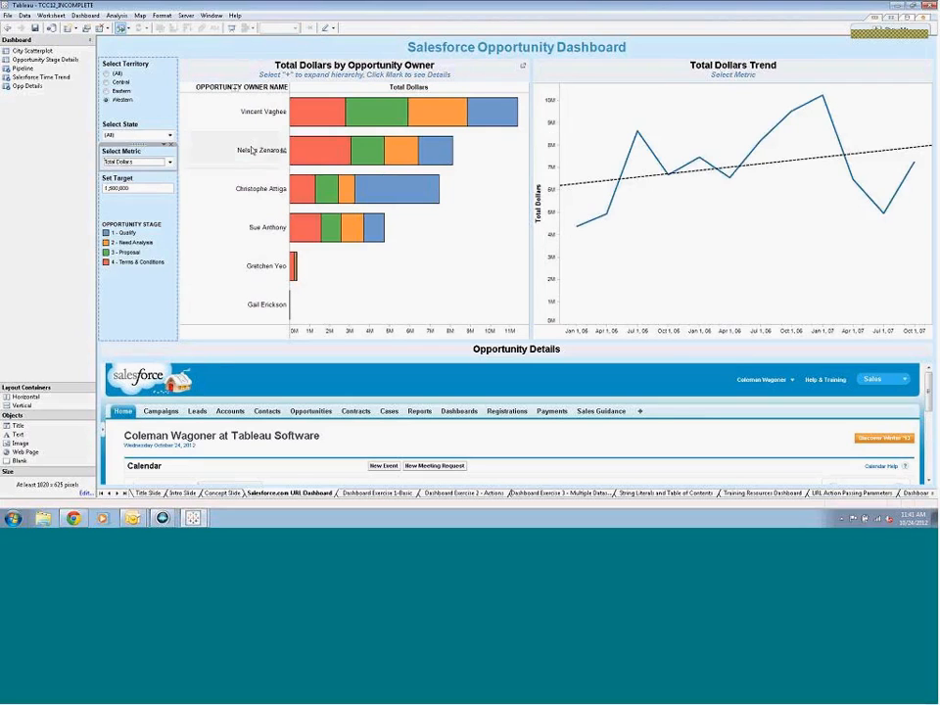
# Expand the owner chart to industry level, select the first opportunity owner, and open that owner's first listed opportunity in the embedded Salesforce page
pyautogui.click(234, 90)
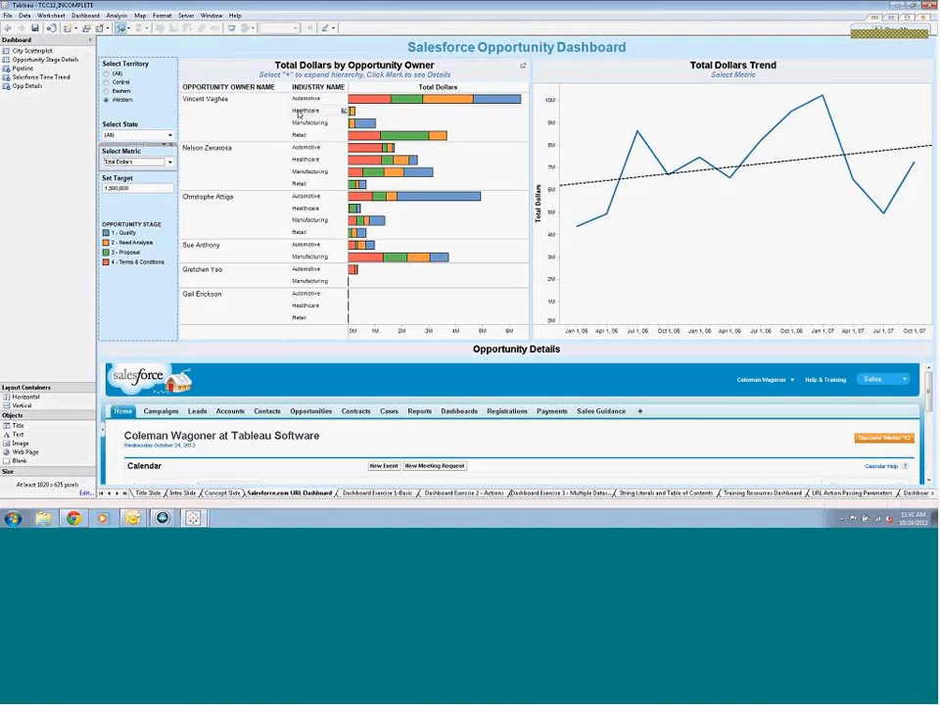
pyautogui.click(257, 110)
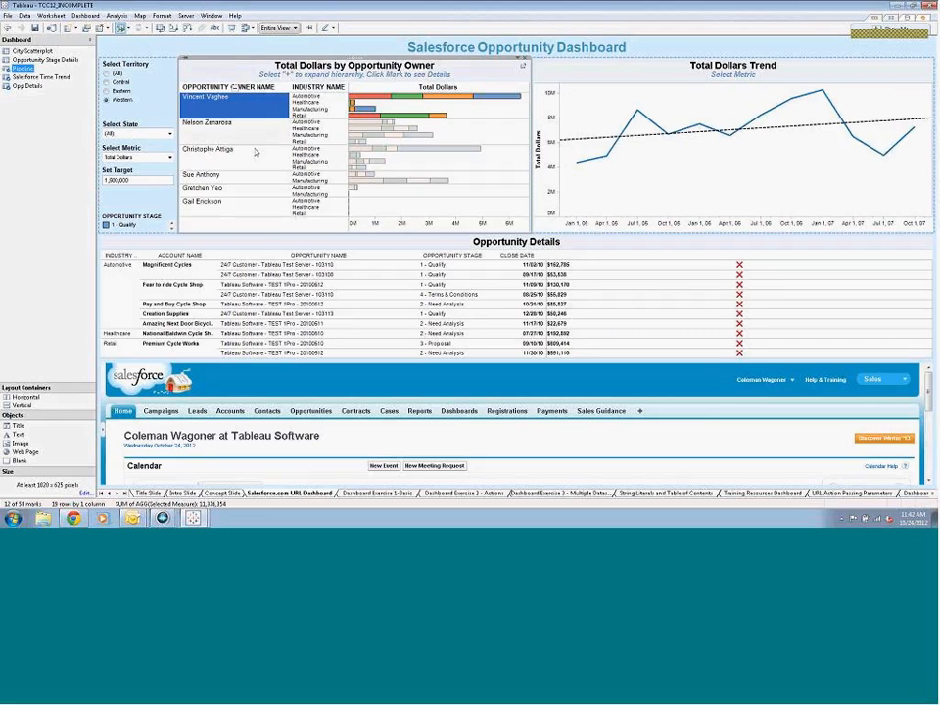
pyautogui.click(268, 266)
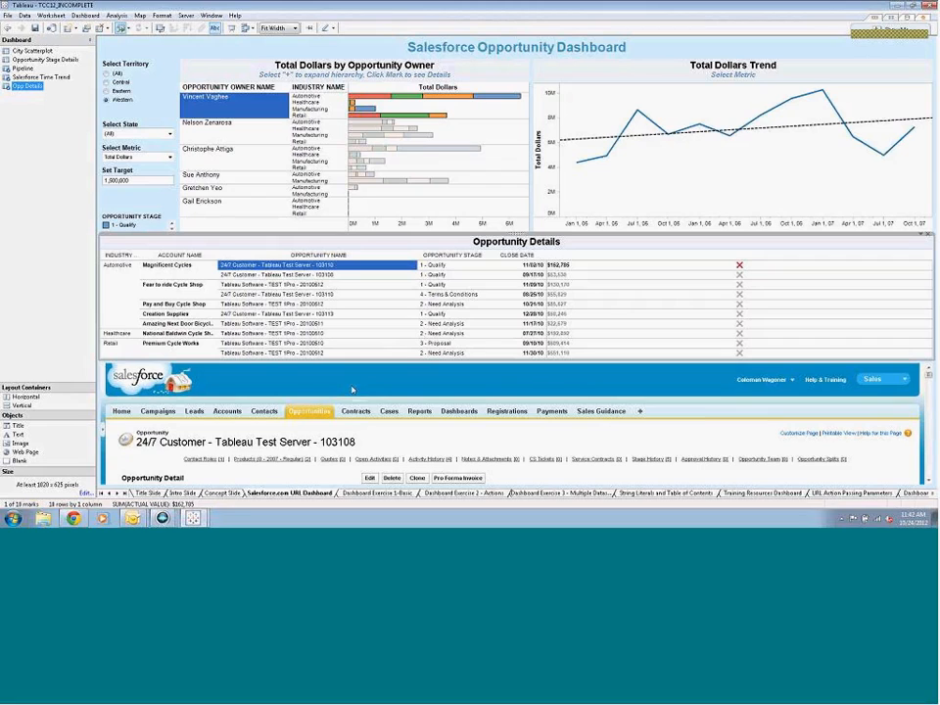
# Create a new worksheet from the Orders (Sample - Superstore) data with Sales on rows and Product Category on columns
pyautogui.rightClick(370, 493)
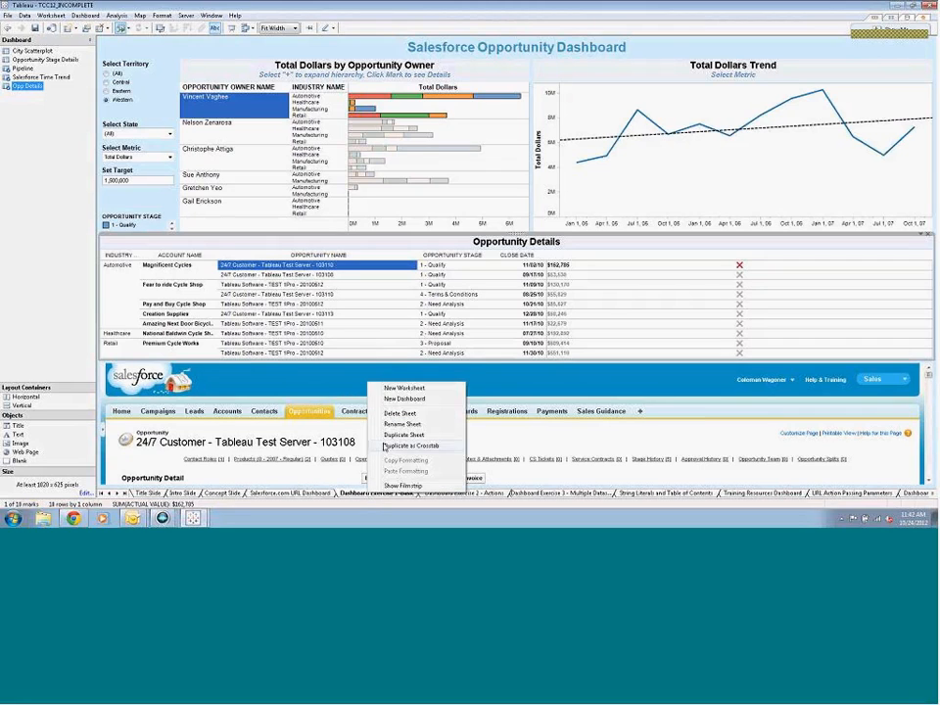
pyautogui.click(397, 389)
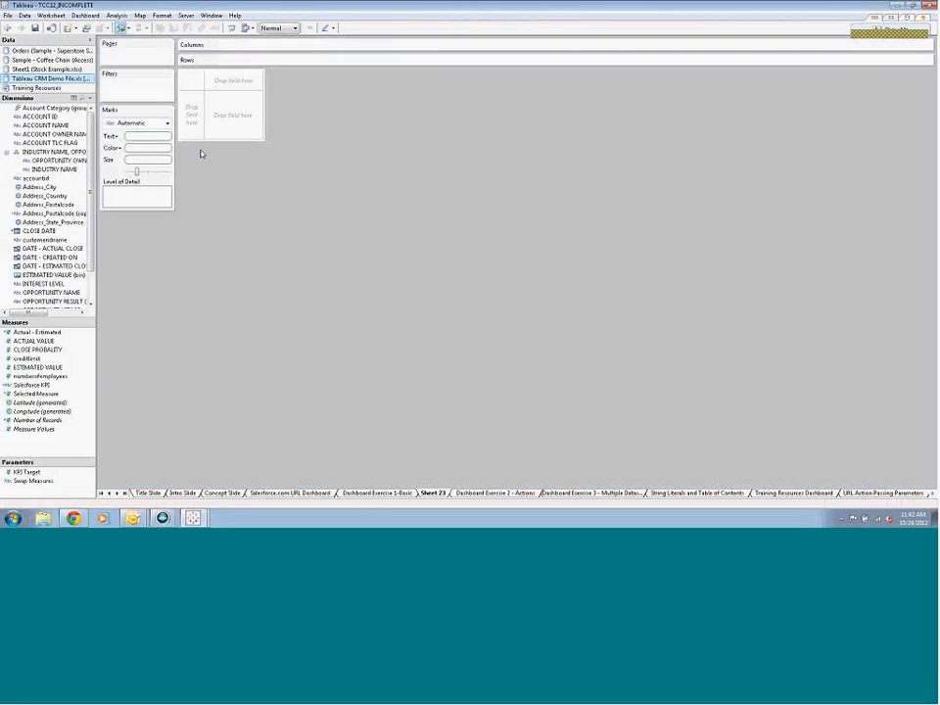
pyautogui.click(72, 51)
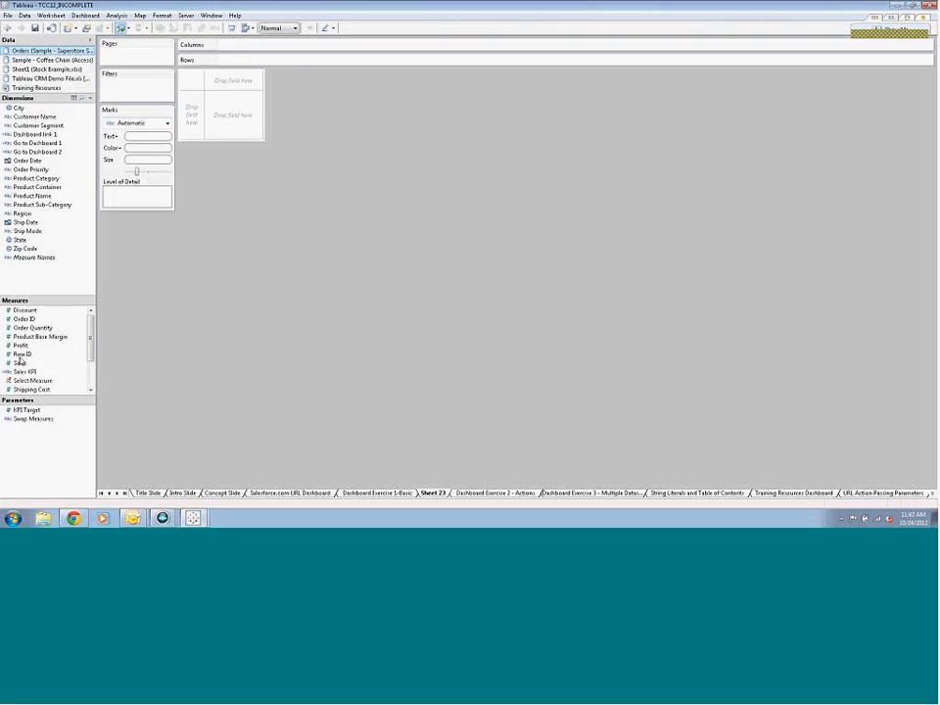
pyautogui.moveTo(18, 364); pyautogui.dragTo(192, 125)
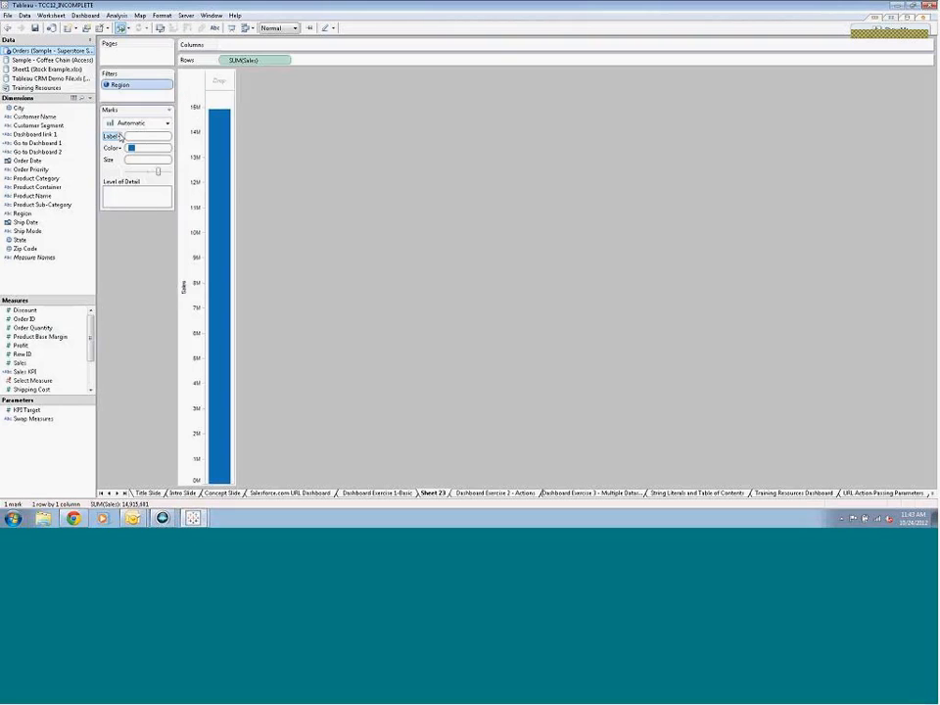
pyautogui.moveTo(27, 177); pyautogui.dragTo(216, 43)
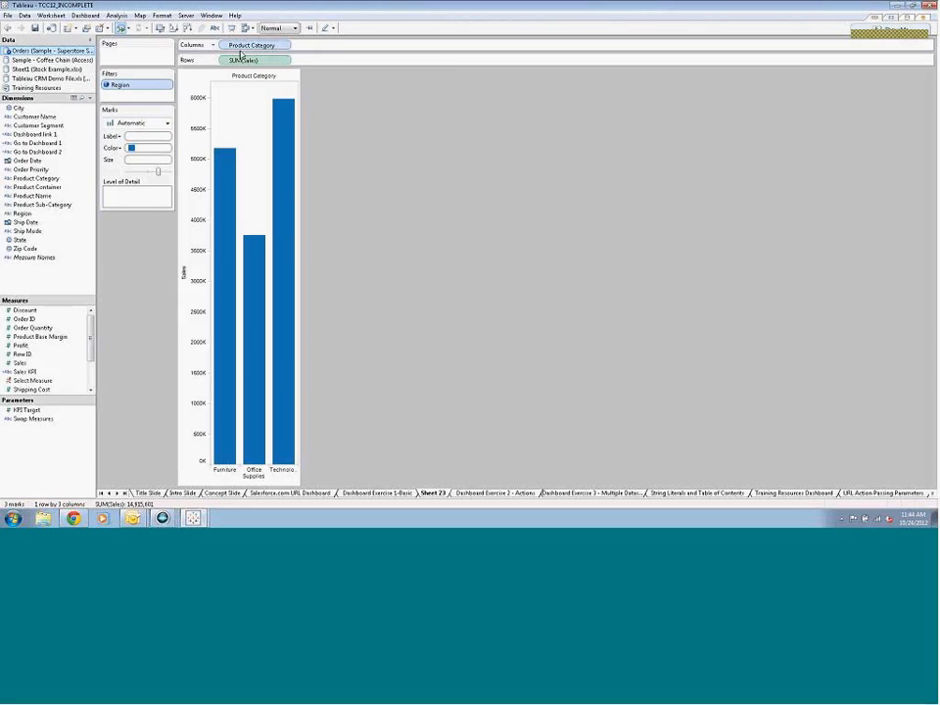
# Create a hierarchy from Product Category and Product Sub-Category with the default name, and drill the chart down to sub-category
pyautogui.click(51, 207)
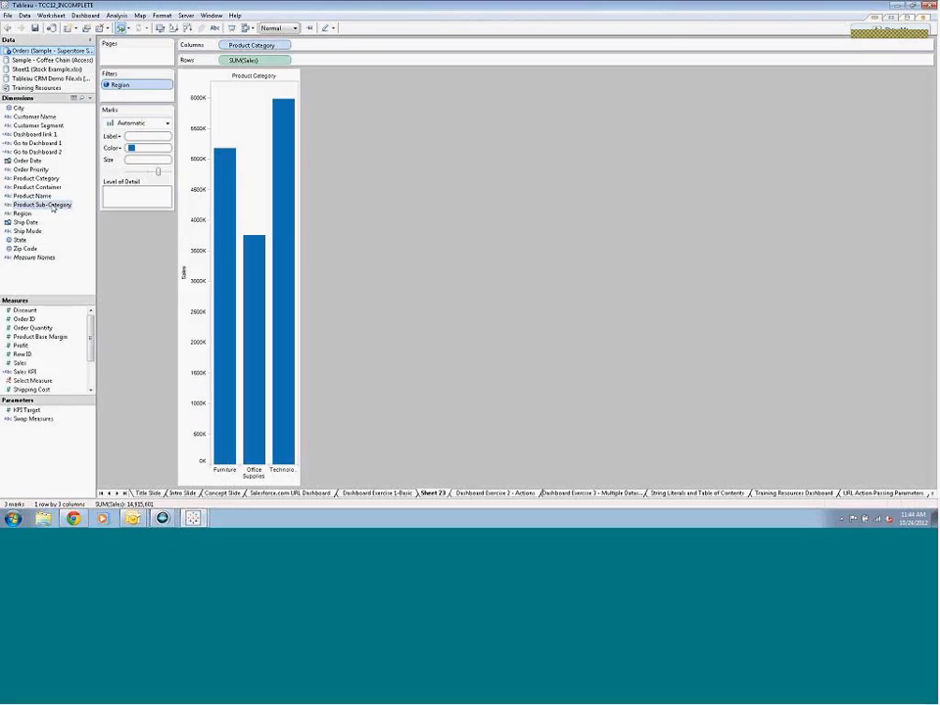
pyautogui.moveTo(52, 207); pyautogui.dragTo(55, 183)
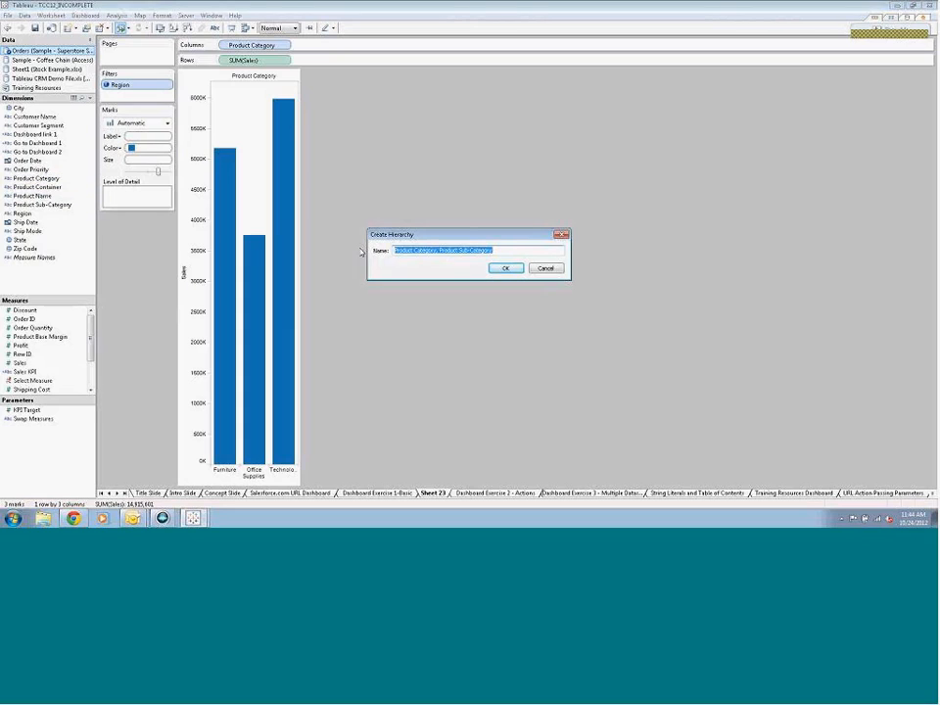
pyautogui.click(514, 268)
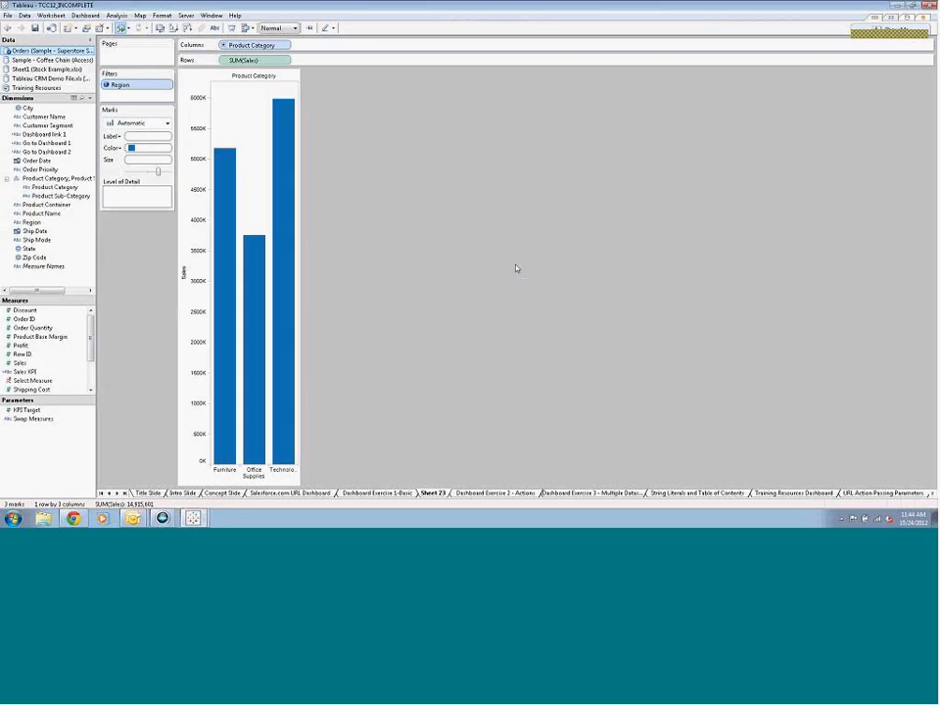
pyautogui.click(224, 45)
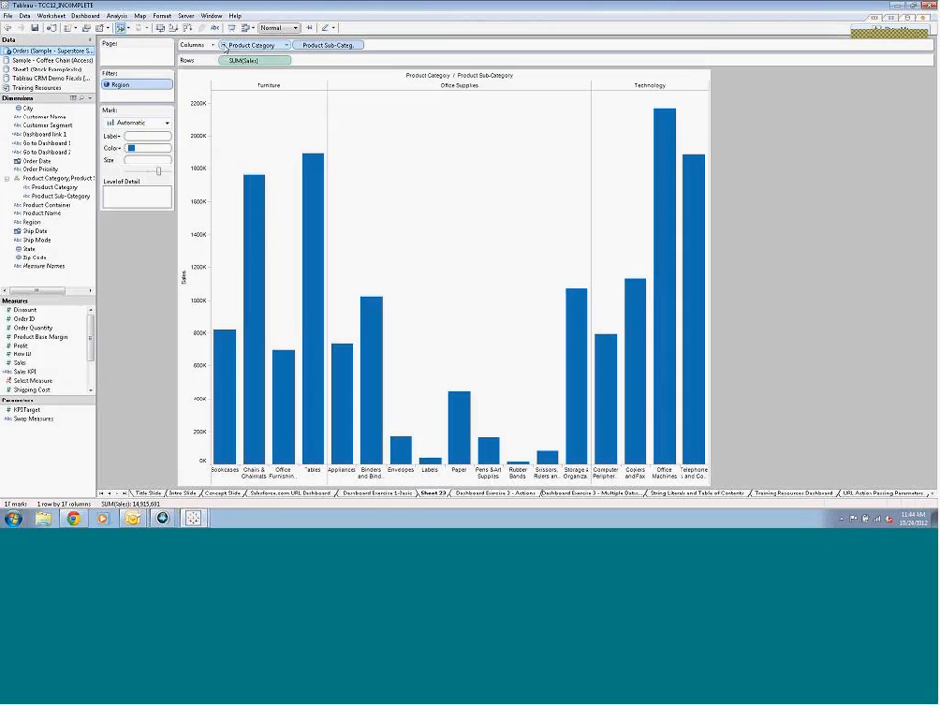
# Show a Region quick filter as a single value list, test it with East, and set it back to All
pyautogui.rightClick(34, 225)
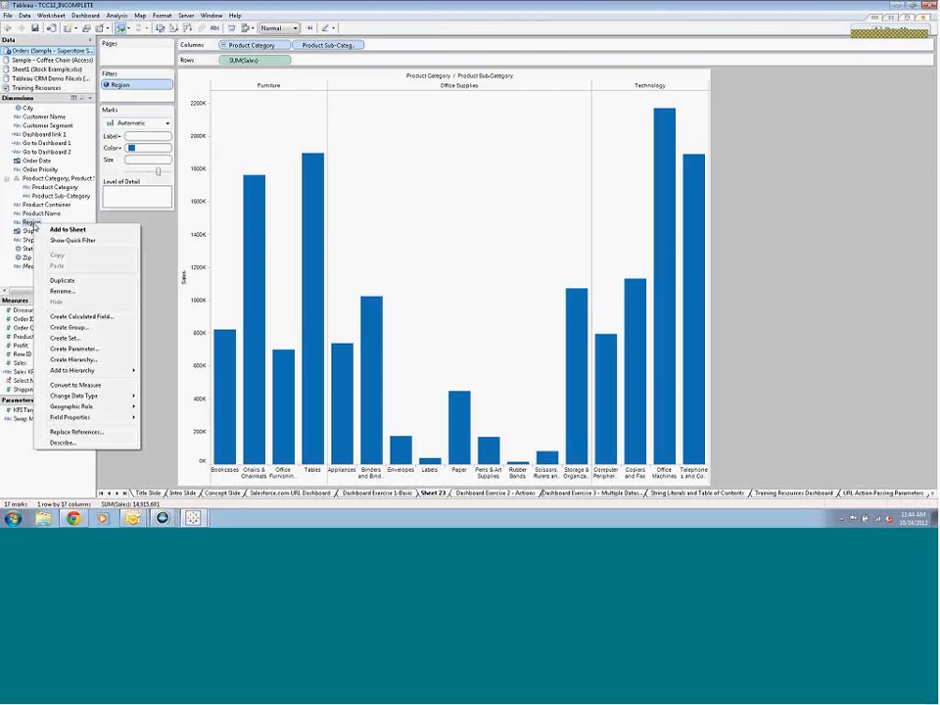
pyautogui.click(57, 240)
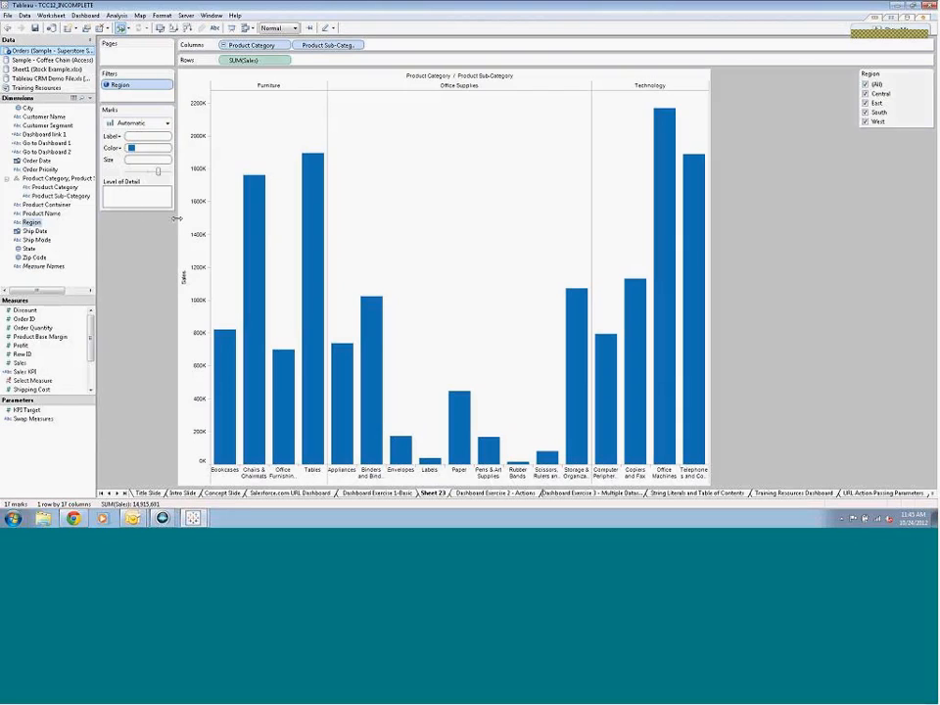
pyautogui.click(927, 73)
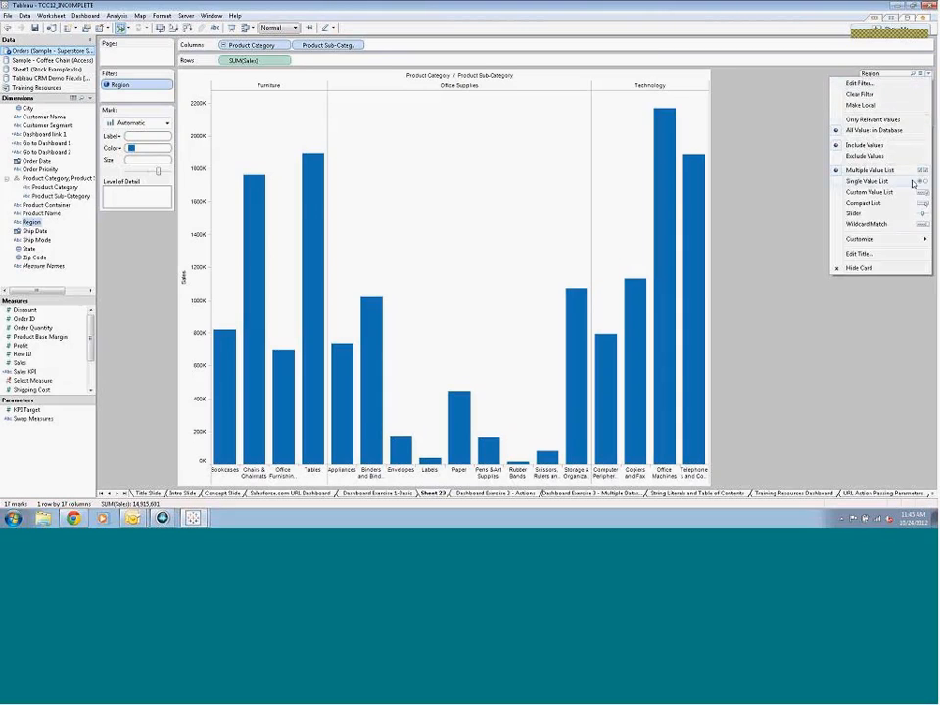
pyautogui.click(870, 181)
pyautogui.click(870, 103)
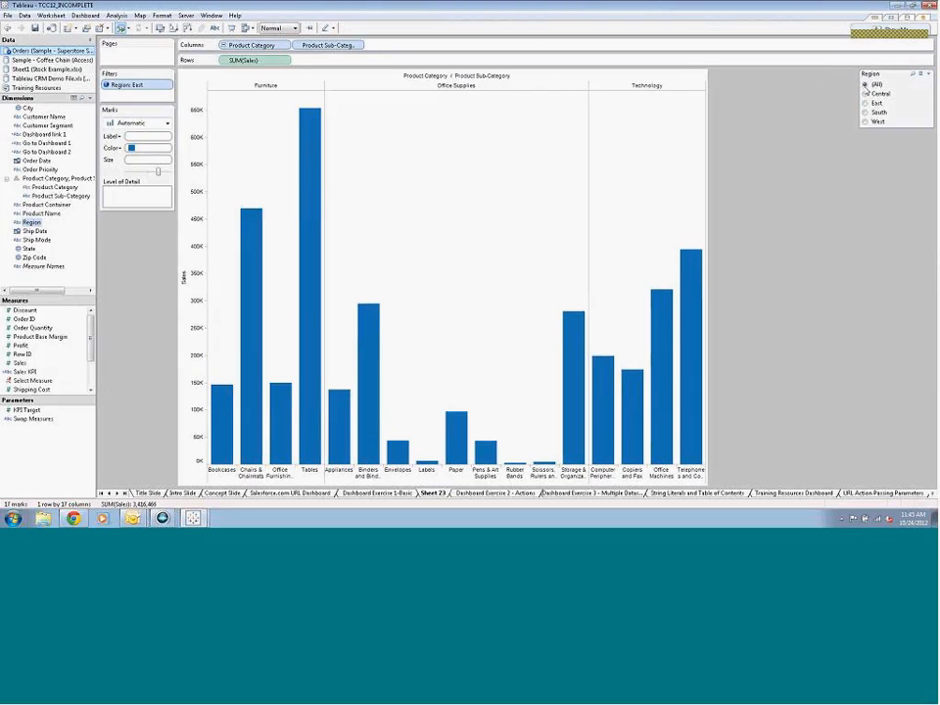
pyautogui.click(866, 85)
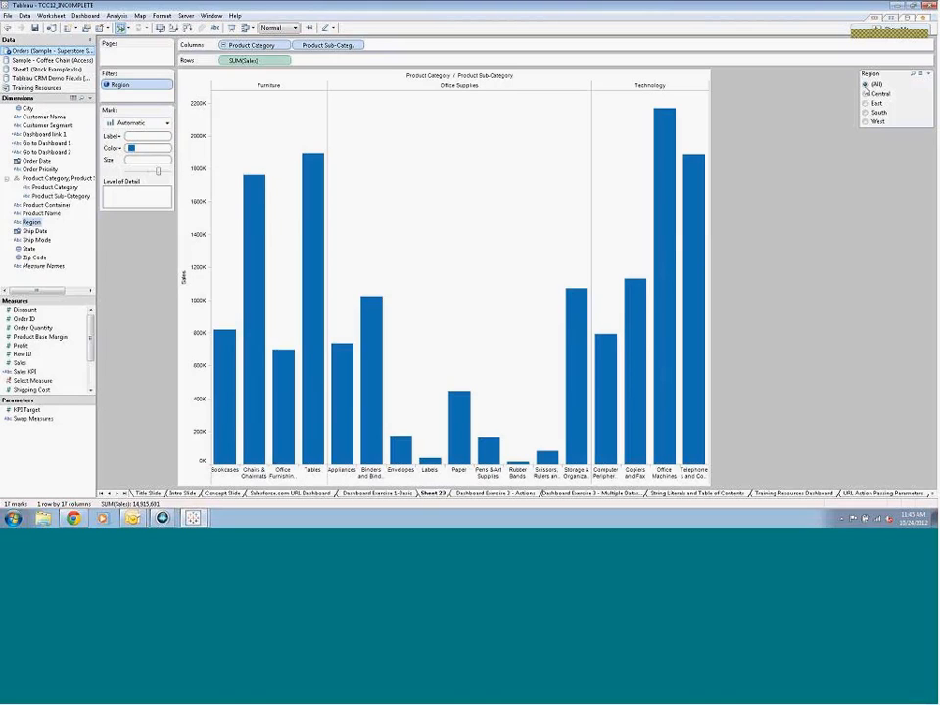
# Show a State quick filter as a compact list and set it to All
pyautogui.rightClick(38, 249)
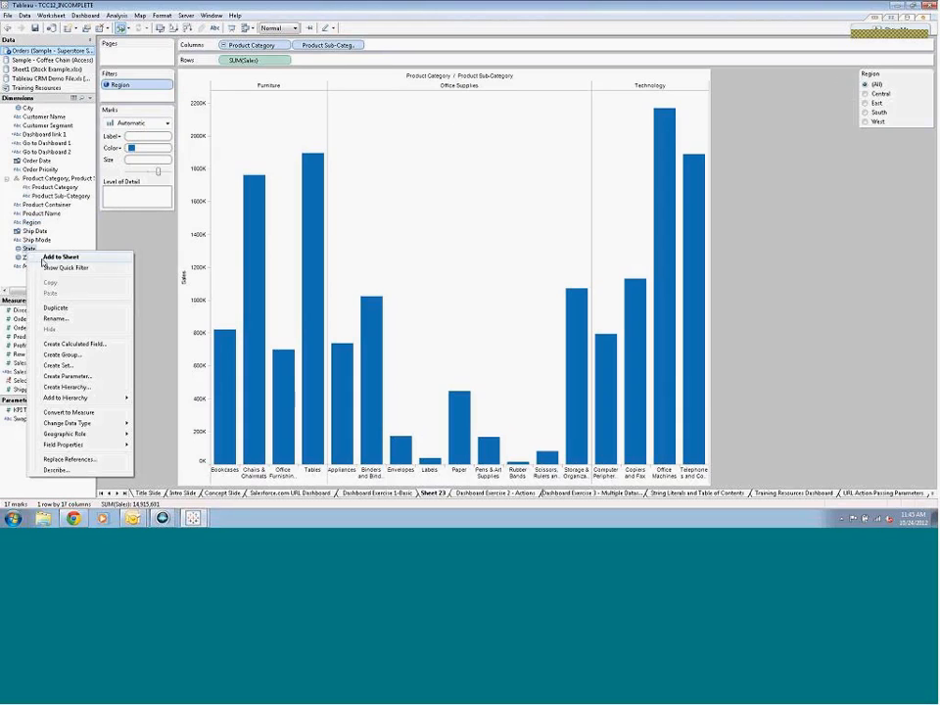
pyautogui.click(61, 268)
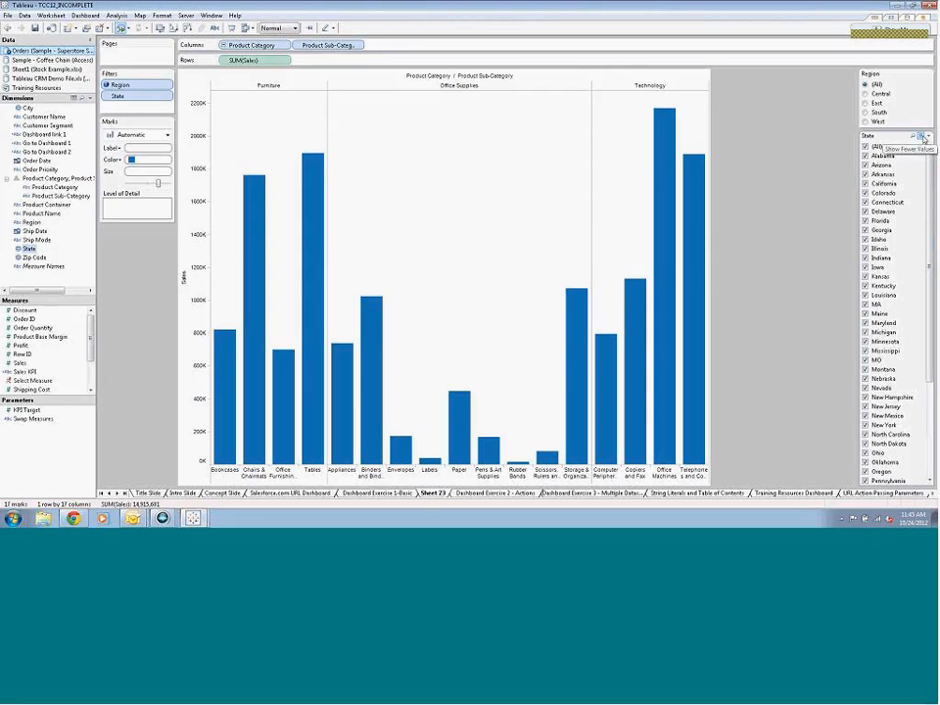
pyautogui.click(928, 138)
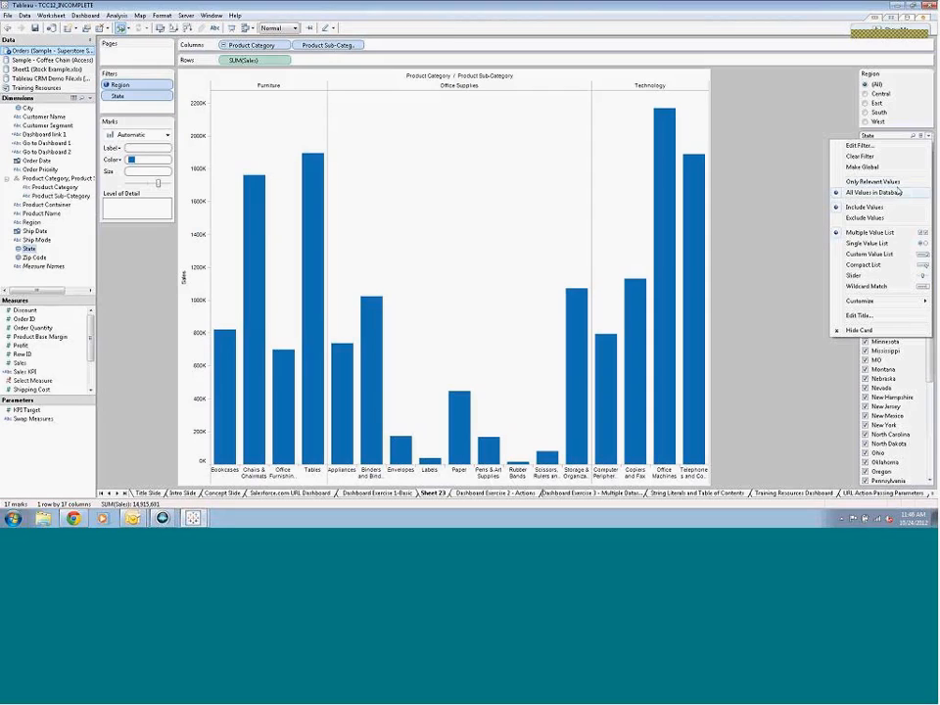
pyautogui.click(871, 265)
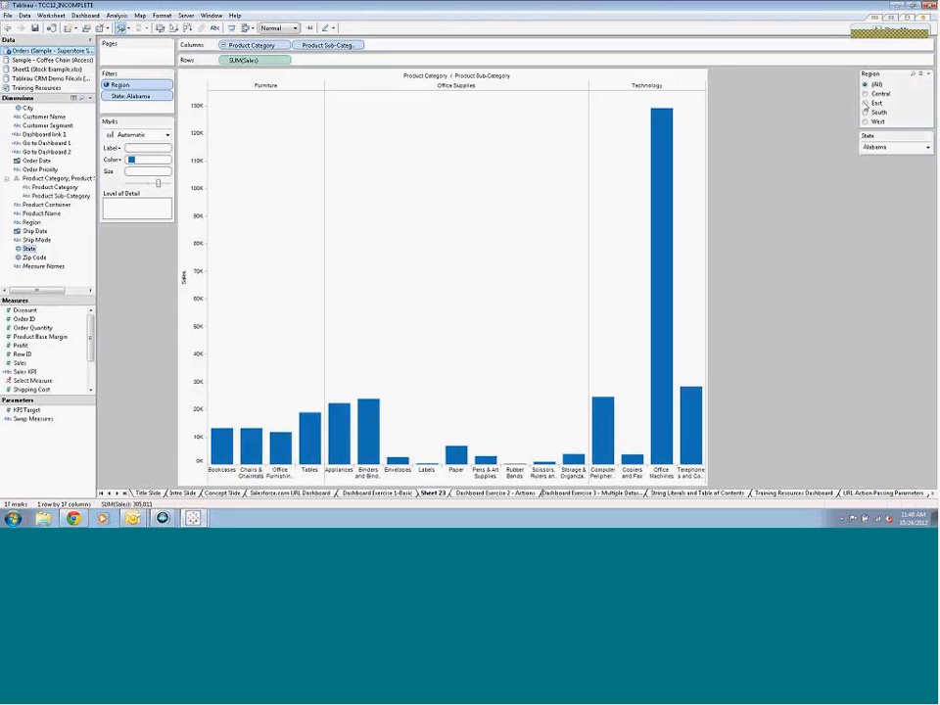
pyautogui.click(921, 148)
pyautogui.scroll(2, 916, 157)
pyautogui.click(887, 157)
# Filter Region to Central and limit the State filter's list to only relevant values
pyautogui.click(866, 93)
pyautogui.click(927, 147)
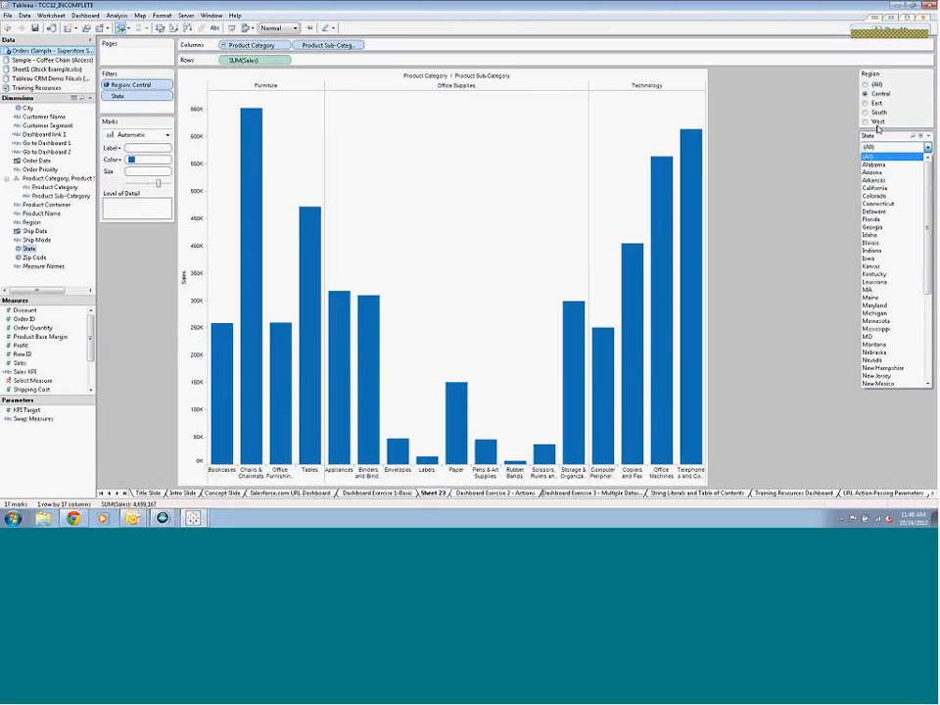
pyautogui.click(922, 138)
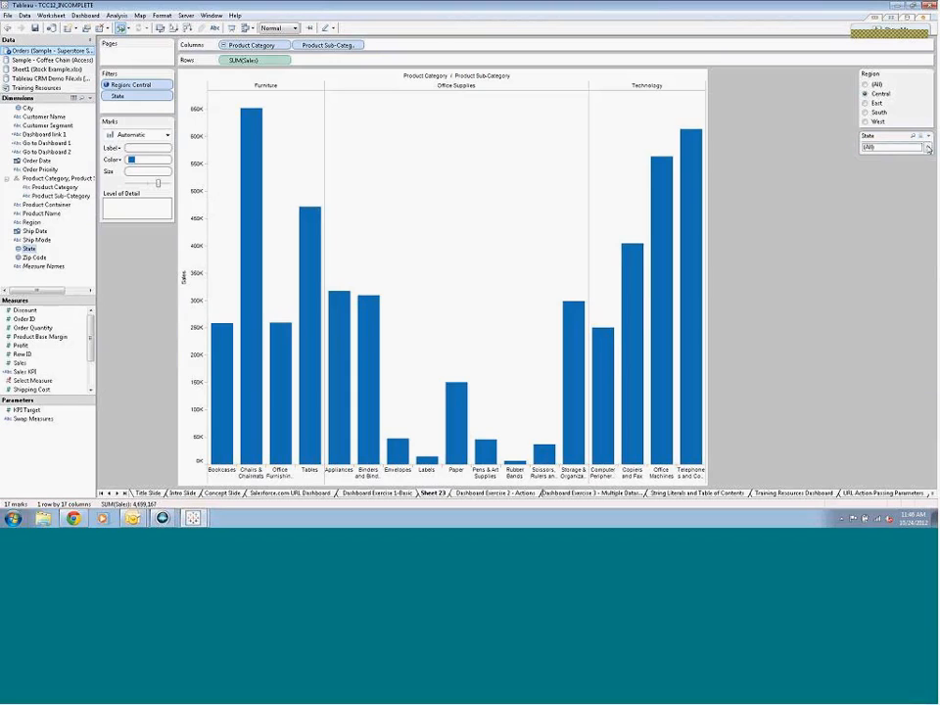
pyautogui.click(928, 148)
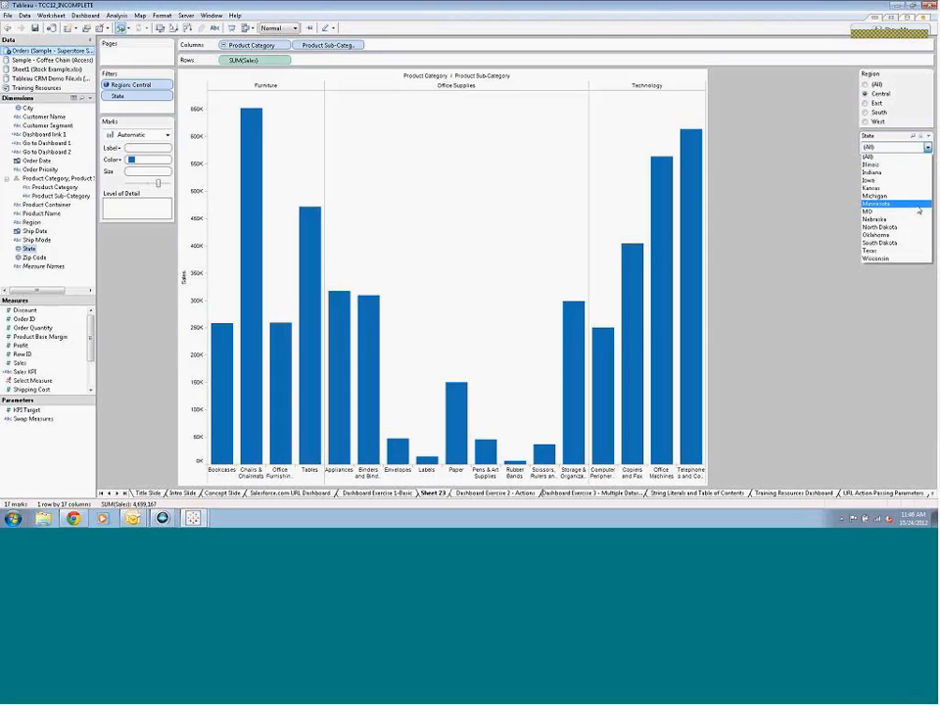
# Examine the State quick filter's display and customization options without changing them
pyautogui.click(929, 136)
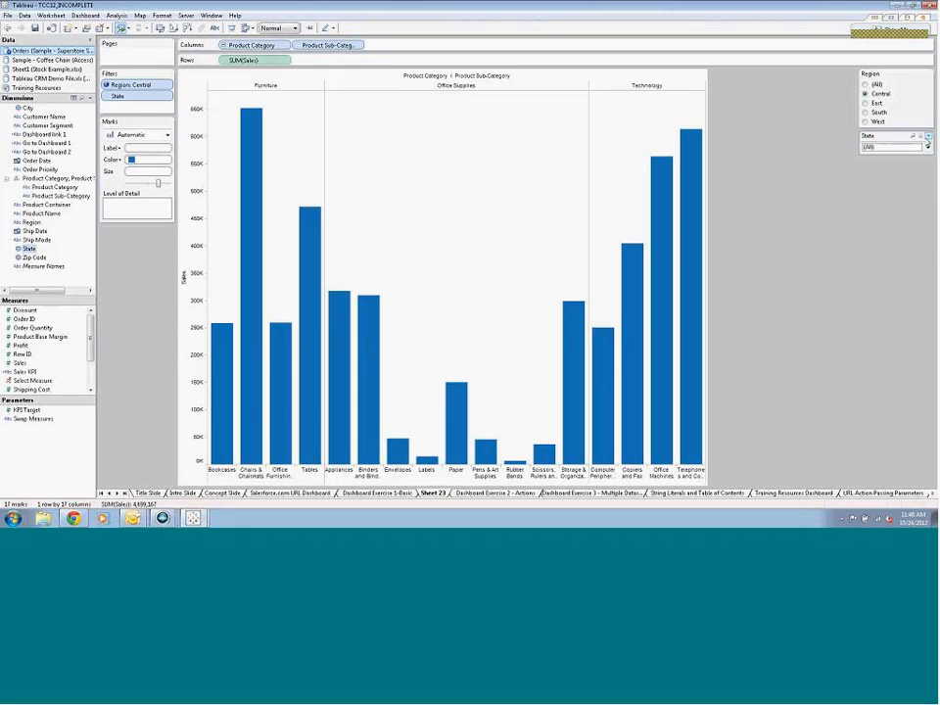
pyautogui.click(929, 136)
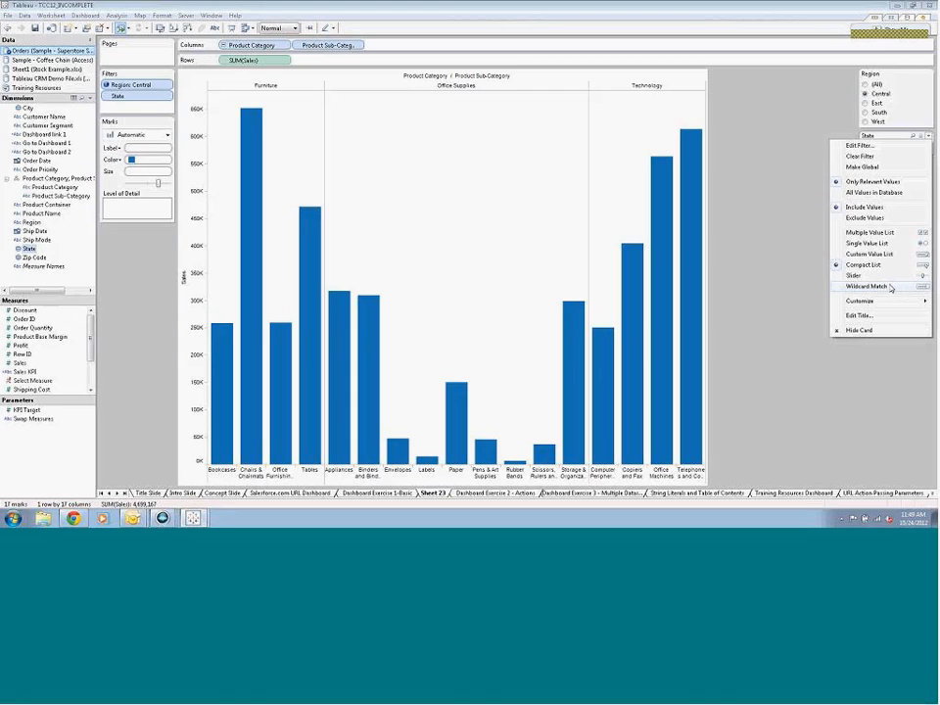
pyautogui.moveTo(892, 304)
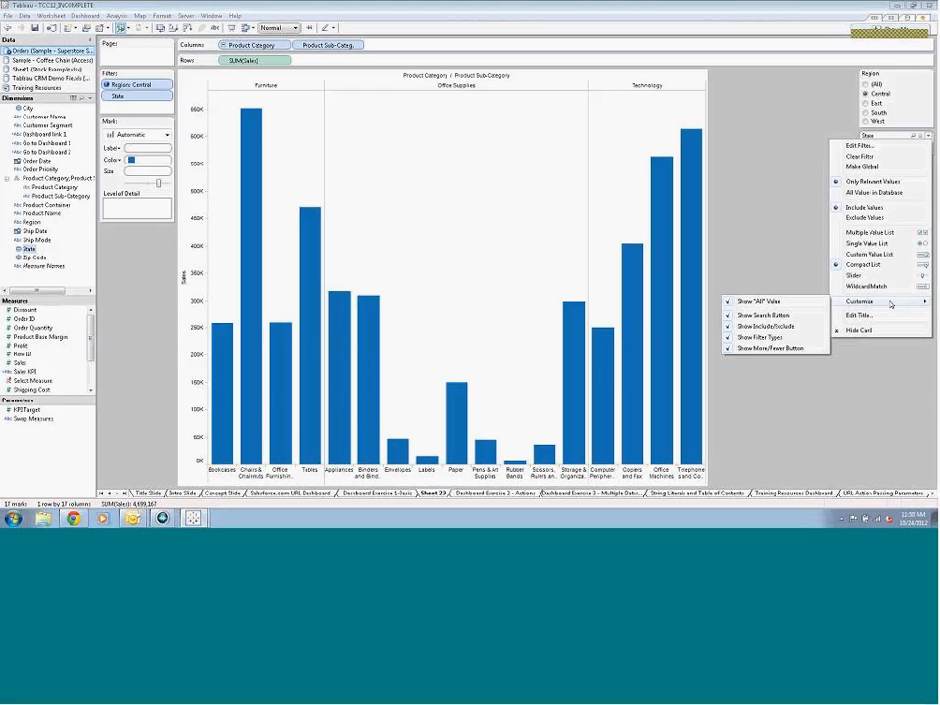
pyautogui.click(849, 389)
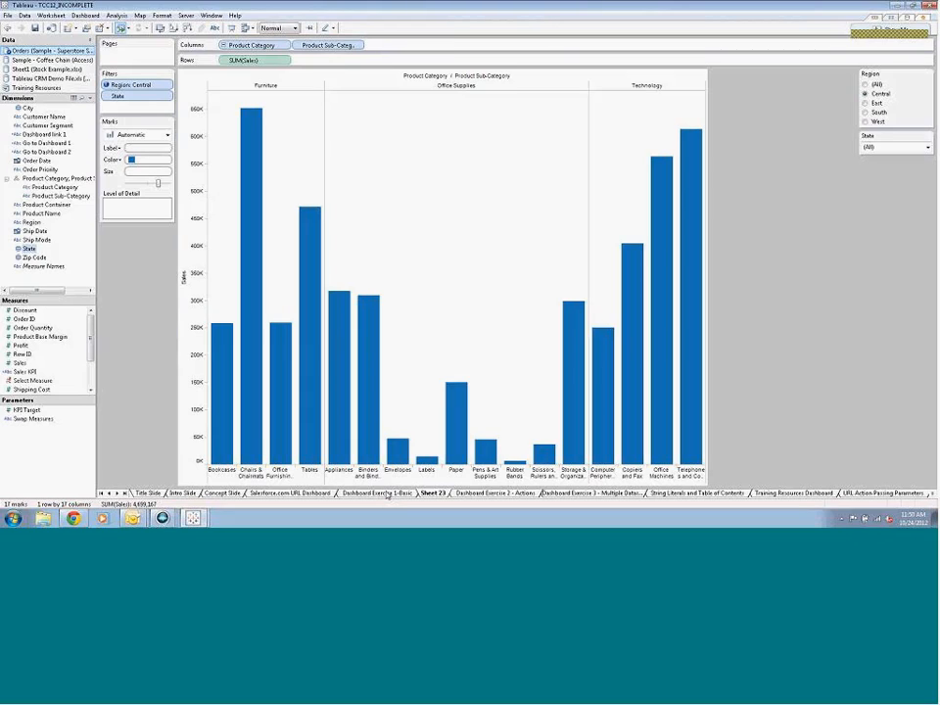
# Open the Products sheet from Dashboard Exercise 1-Basic and add Region as the top level of the product hierarchy
pyautogui.click(388, 494)
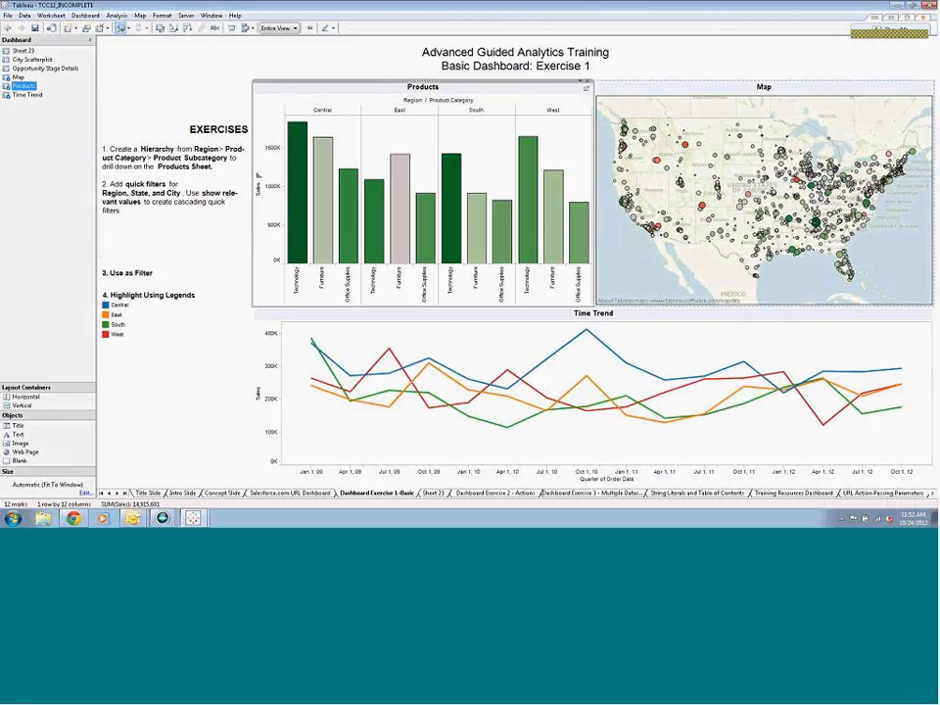
pyautogui.click(587, 81)
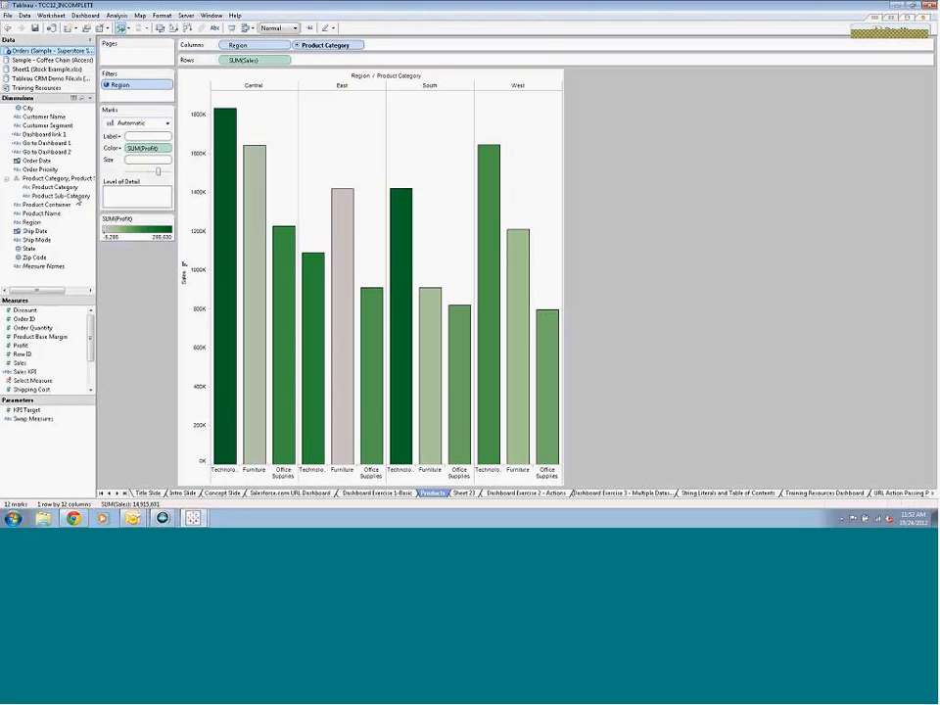
pyautogui.click(42, 206)
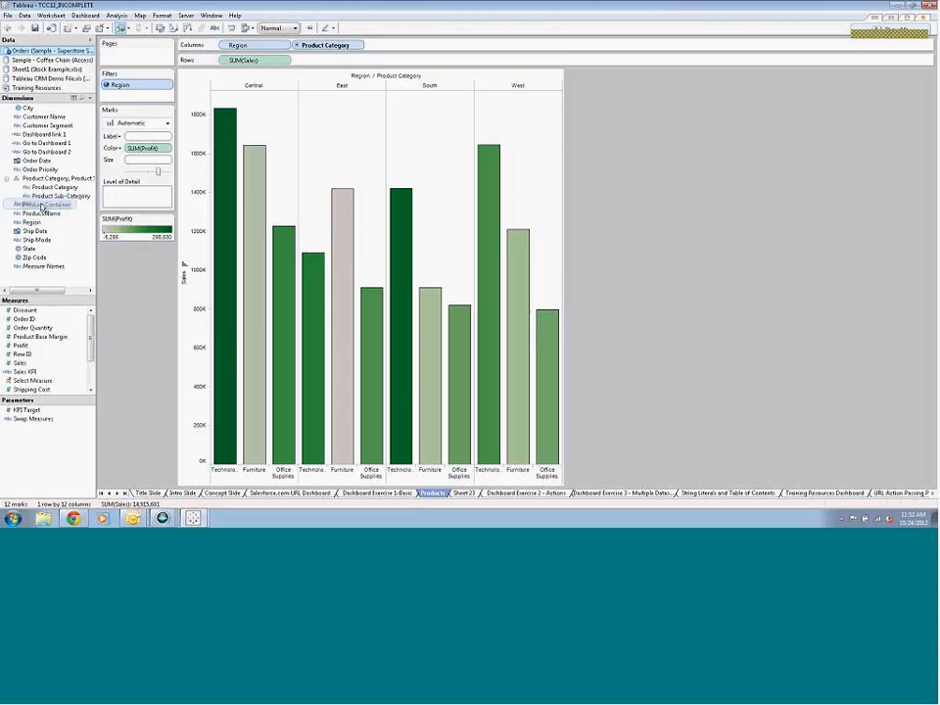
pyautogui.moveTo(32, 222); pyautogui.dragTo(49, 189)
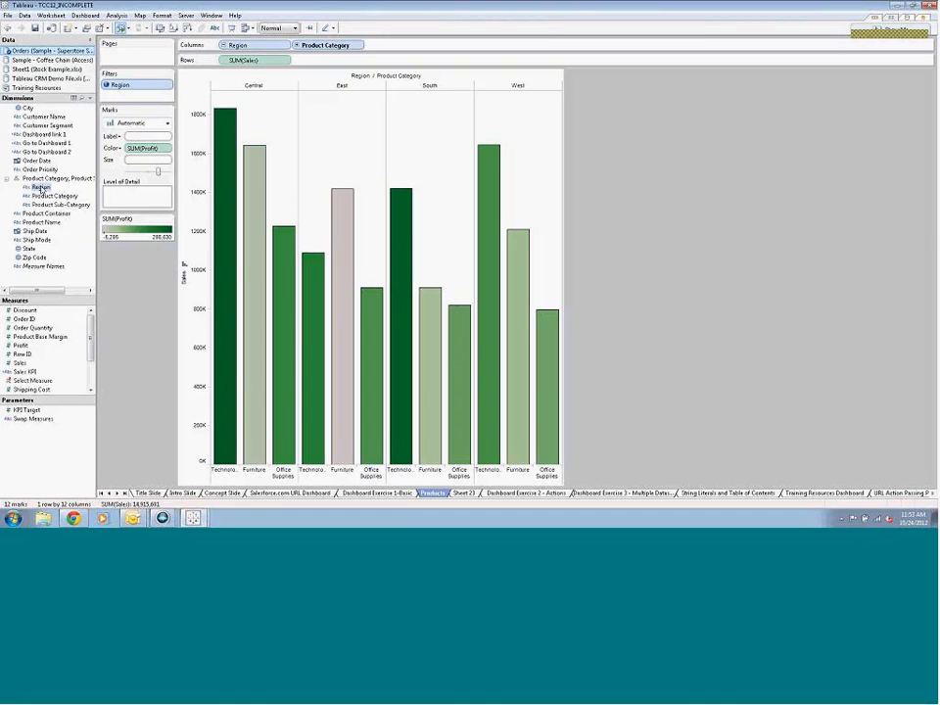
# Duplicate the Region dimension and create a hierarchy from the copy and State, keeping the suggested name
pyautogui.rightClick(39, 187)
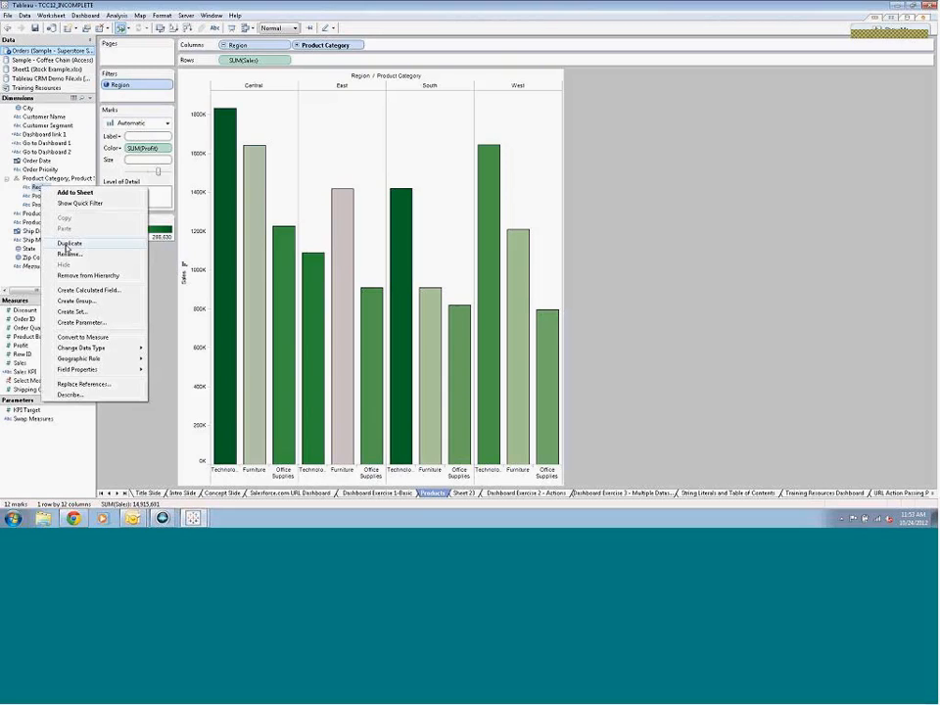
pyautogui.click(67, 247)
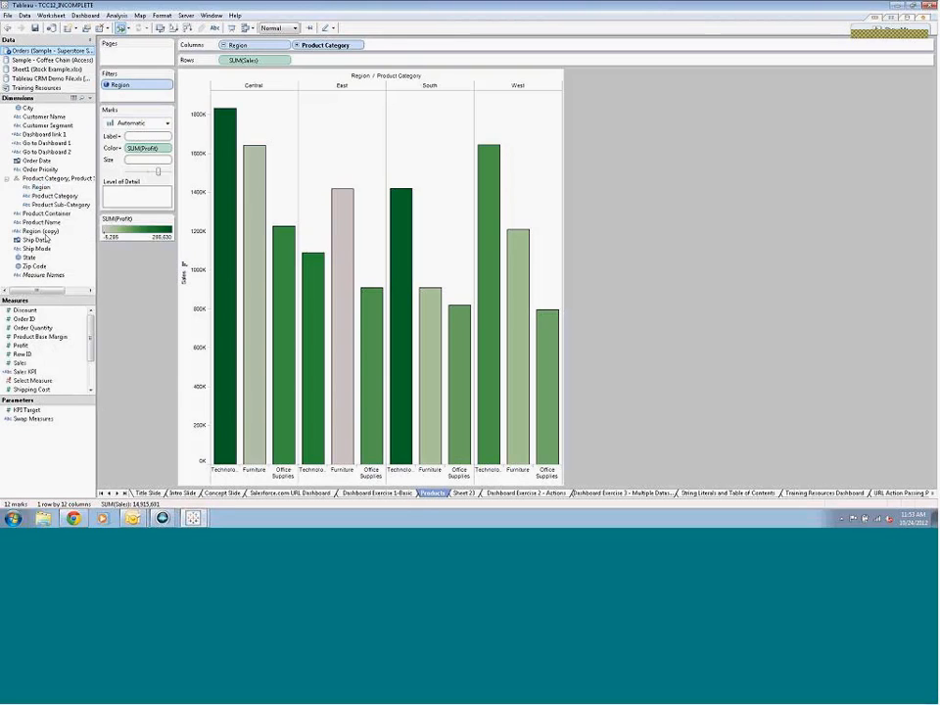
pyautogui.click(47, 233)
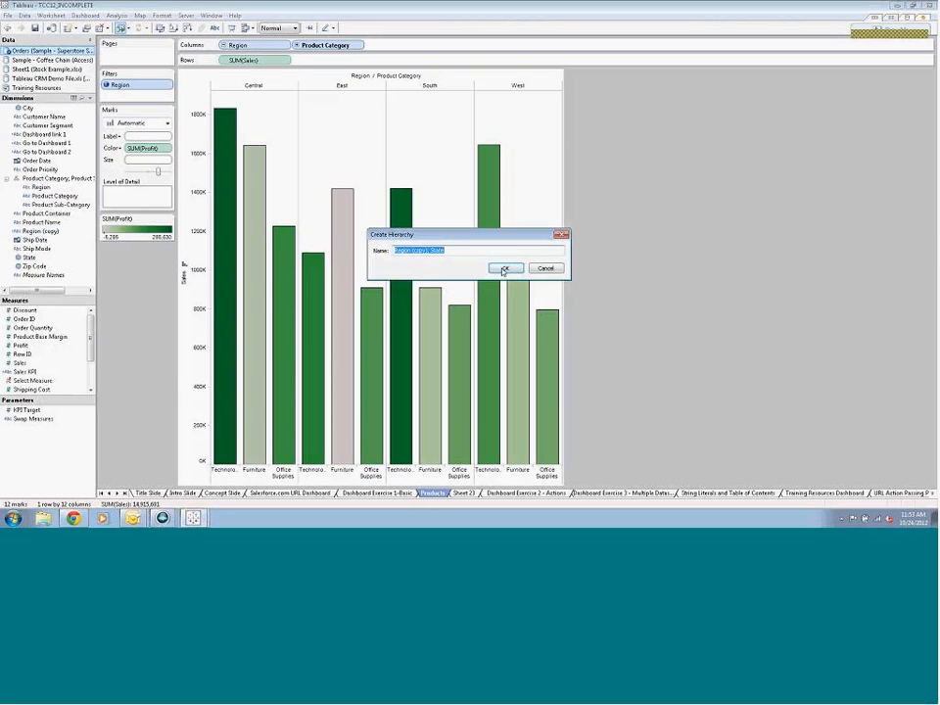
pyautogui.click(505, 270)
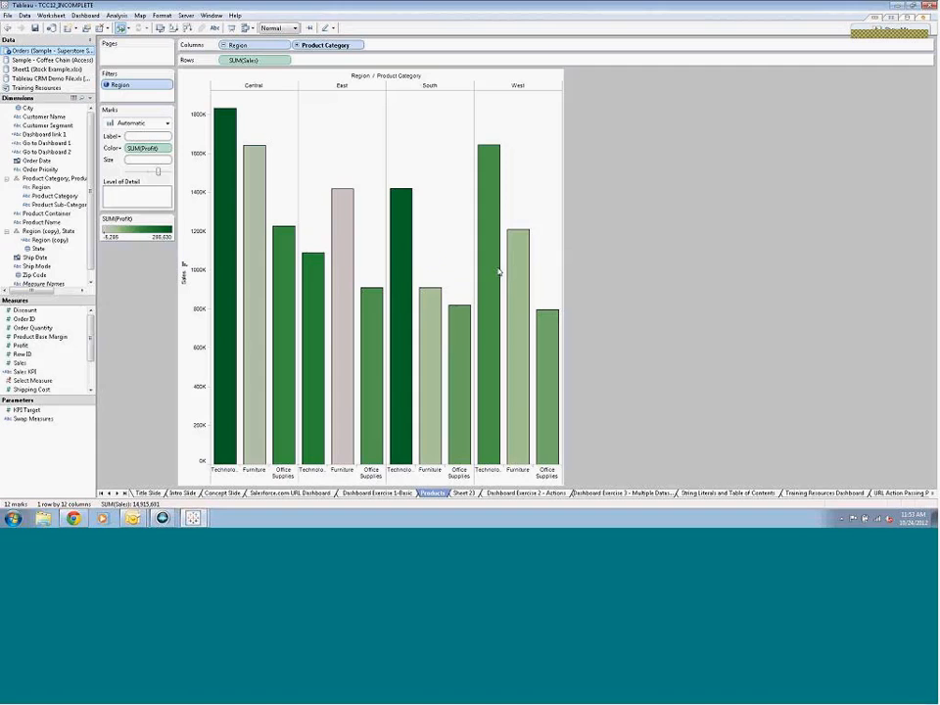
# Return to Dashboard Exercise 1-Basic, show a Region quick filter for the Map, and place it in its own column beside the map
pyautogui.moveTo(498, 272)
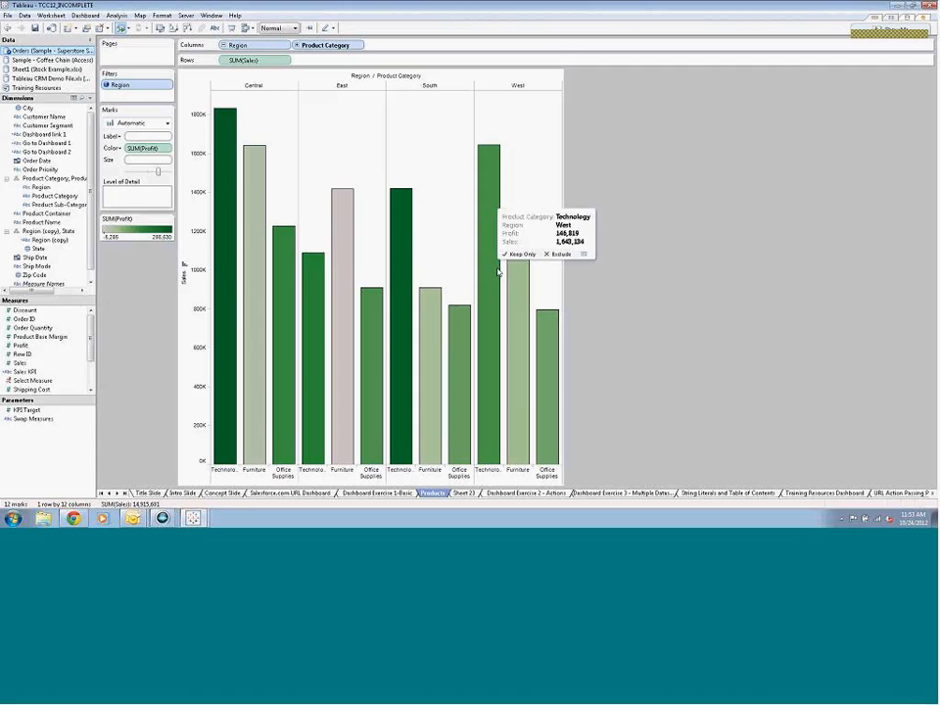
pyautogui.click(366, 495)
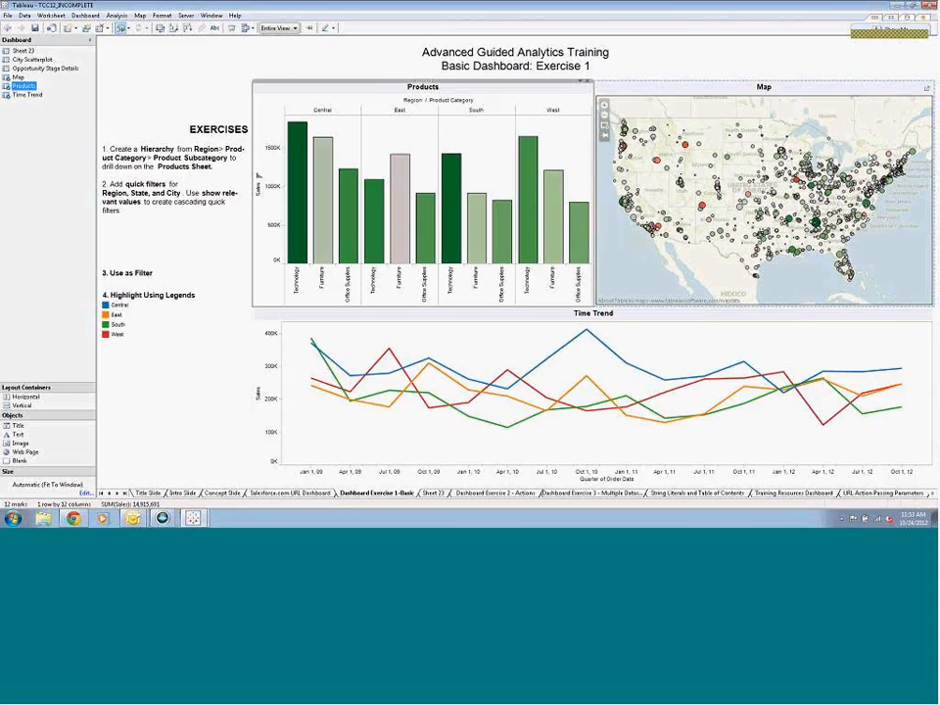
pyautogui.click(906, 90)
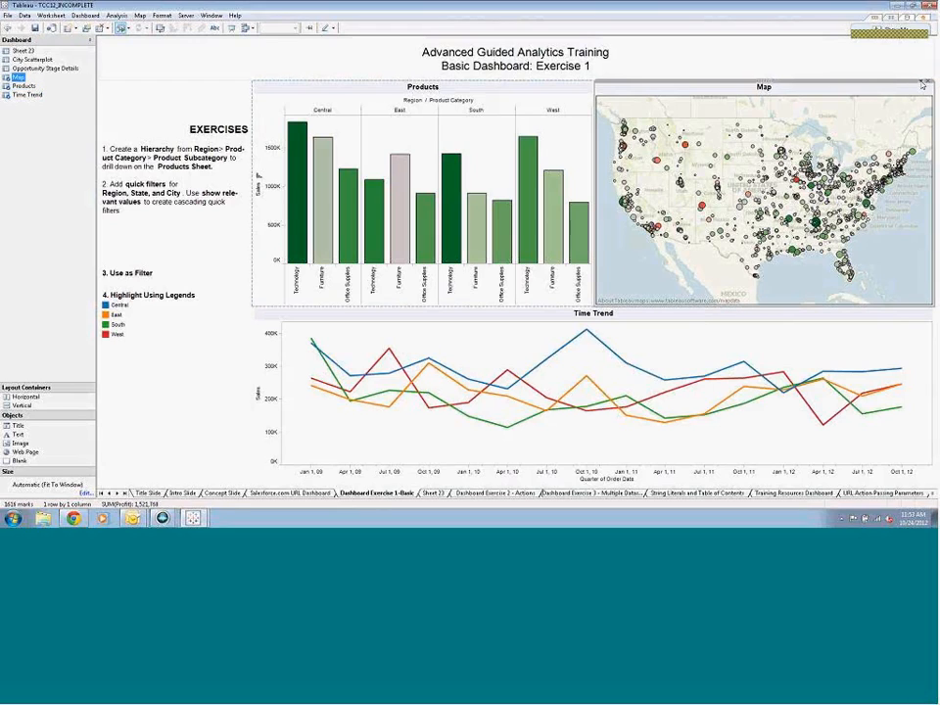
pyautogui.click(923, 86)
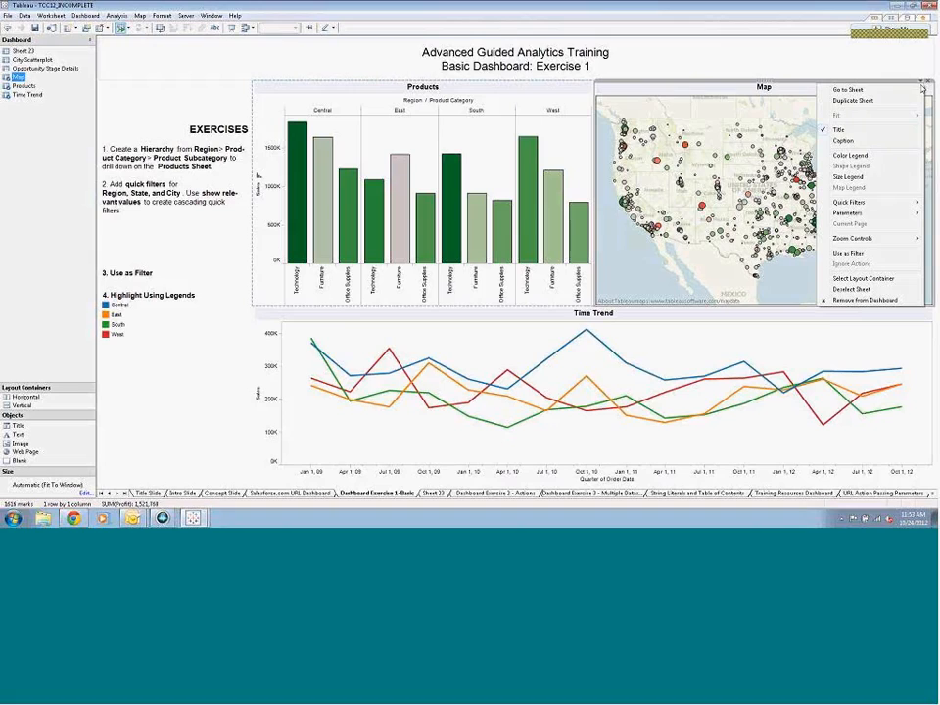
pyautogui.moveTo(915, 203)
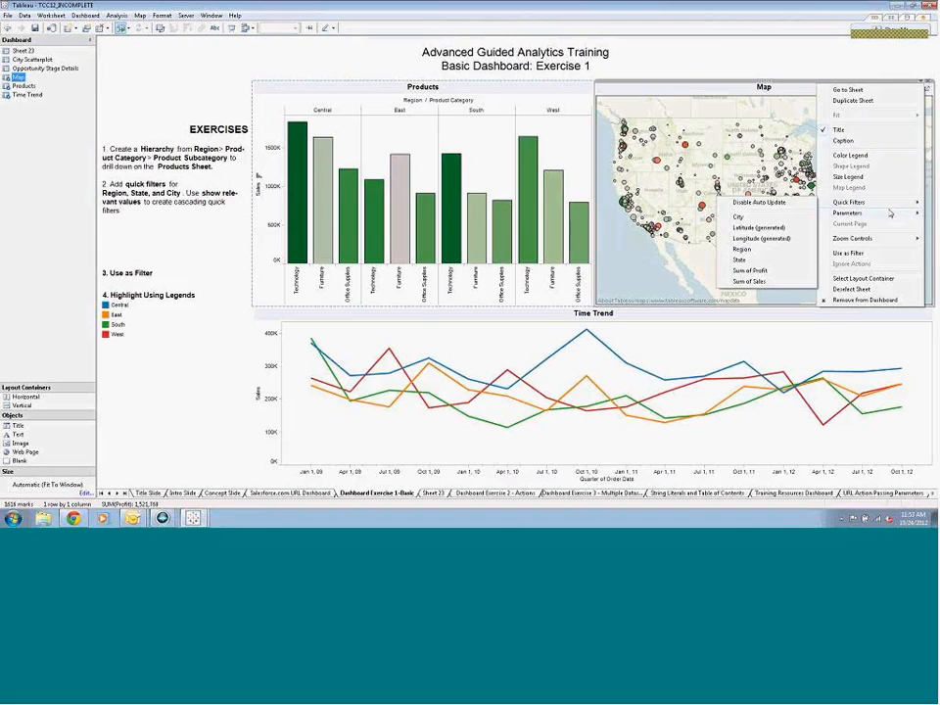
pyautogui.click(745, 250)
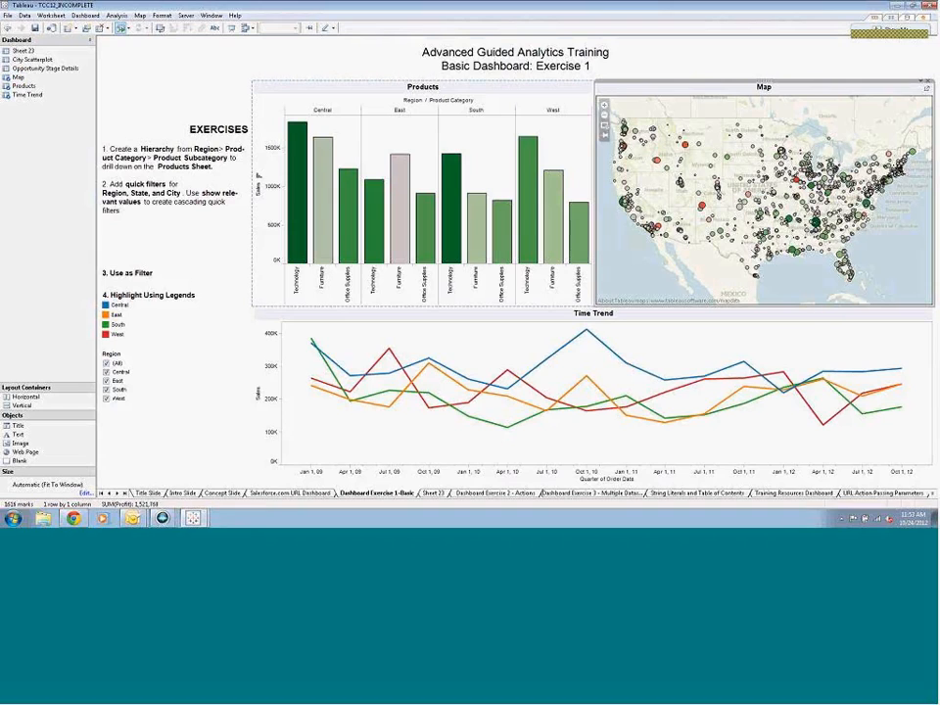
pyautogui.click(164, 357)
pyautogui.moveTo(177, 349)
pyautogui.mouseDown()
pyautogui.moveTo(562, 236)
pyautogui.moveTo(929, 105)
pyautogui.moveTo(924, 141)
pyautogui.moveTo(936, 147)
pyautogui.moveTo(925, 139)
pyautogui.mouseUp()
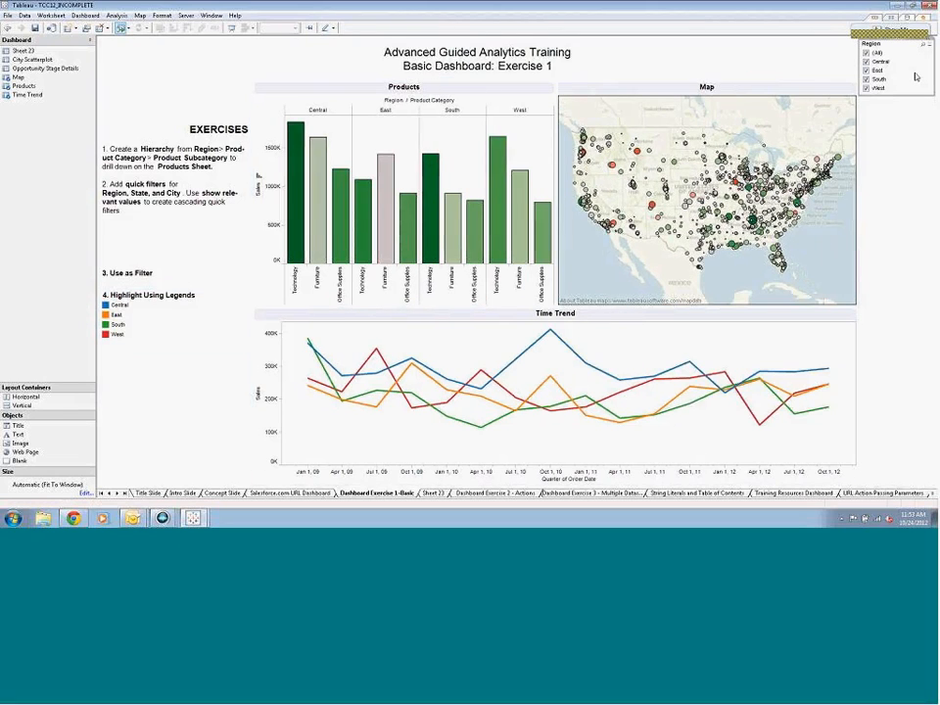
# Show a State quick filter for the Map sheet on the dashboard
pyautogui.click(848, 88)
pyautogui.click(848, 88)
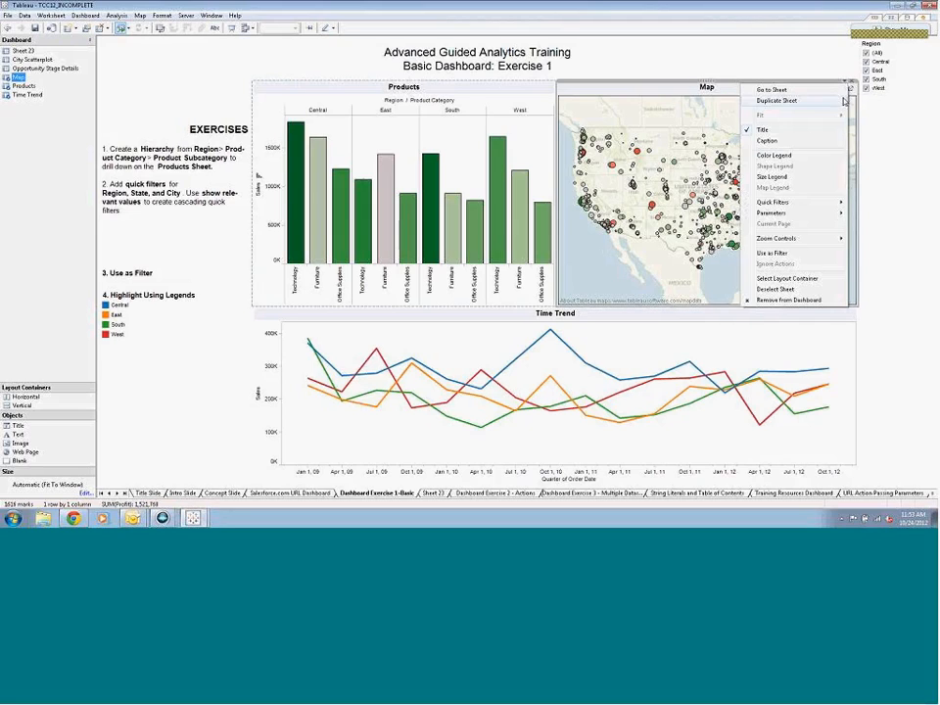
pyautogui.moveTo(813, 206)
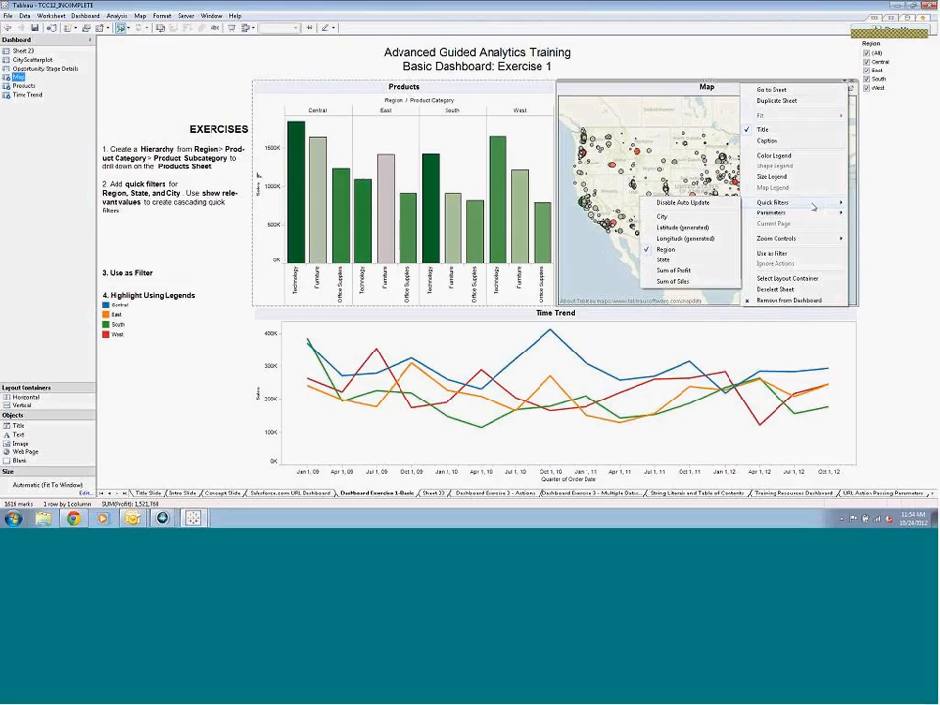
pyautogui.click(694, 260)
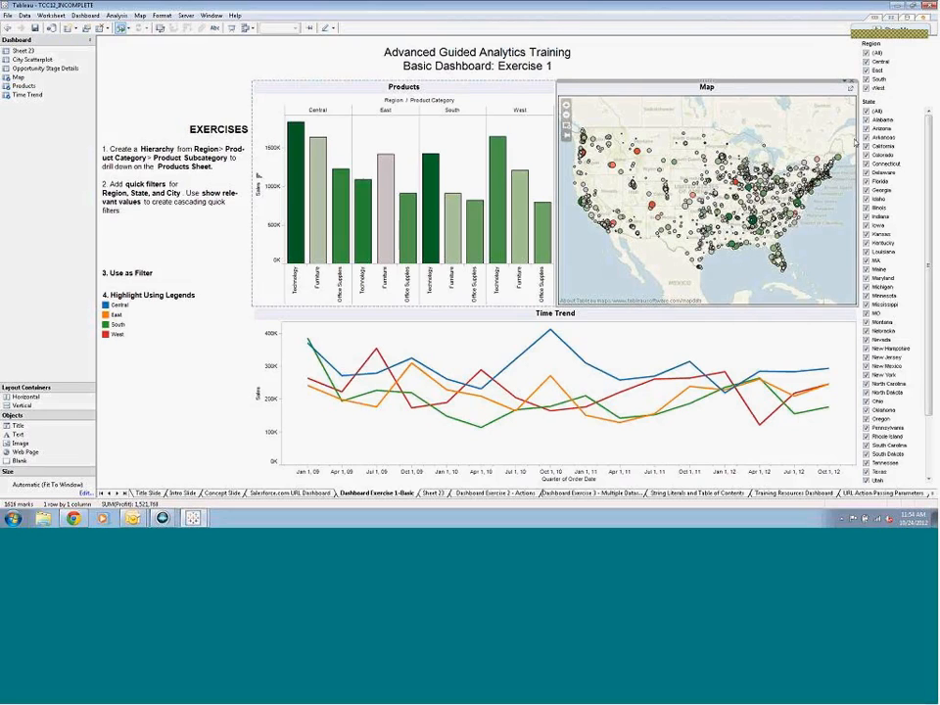
# Switch the dashboard's Region quick filter to a single value list, test it with Central and South, and set it back to All
pyautogui.click(919, 46)
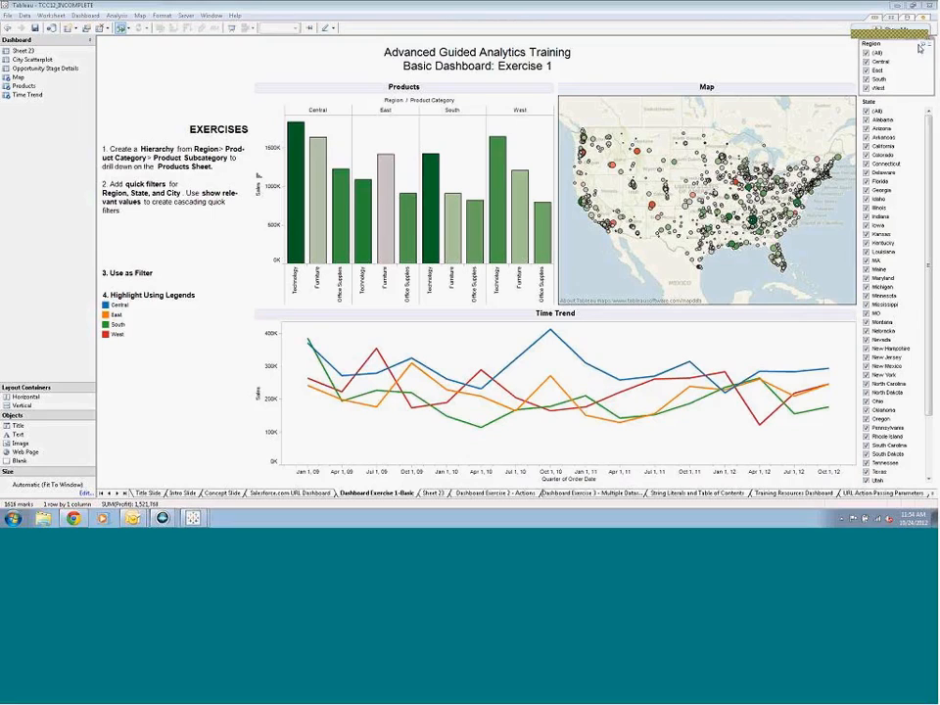
pyautogui.click(920, 42)
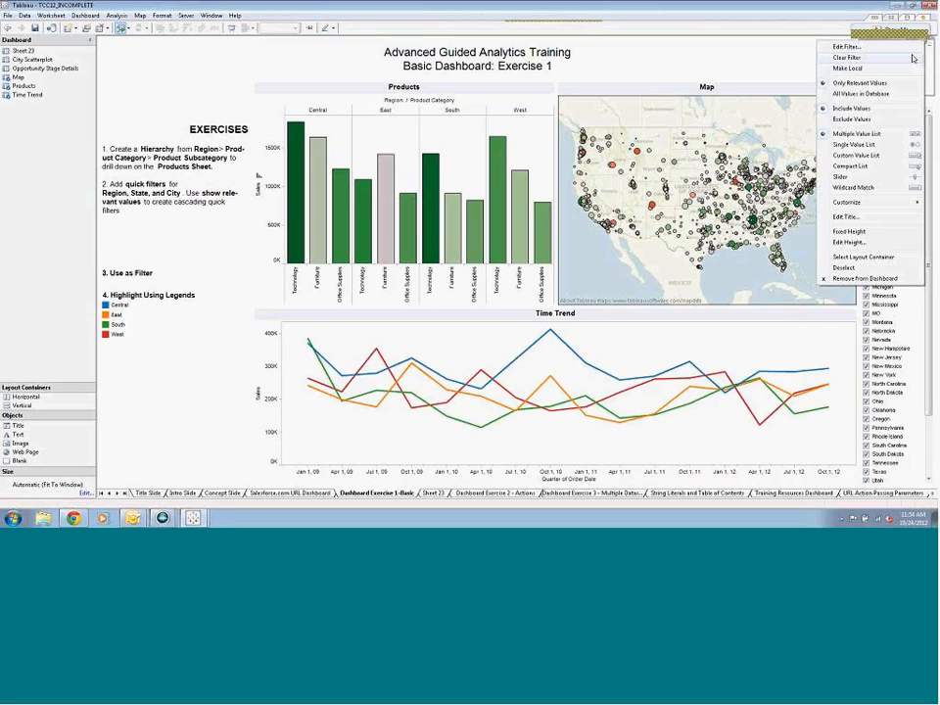
pyautogui.click(895, 146)
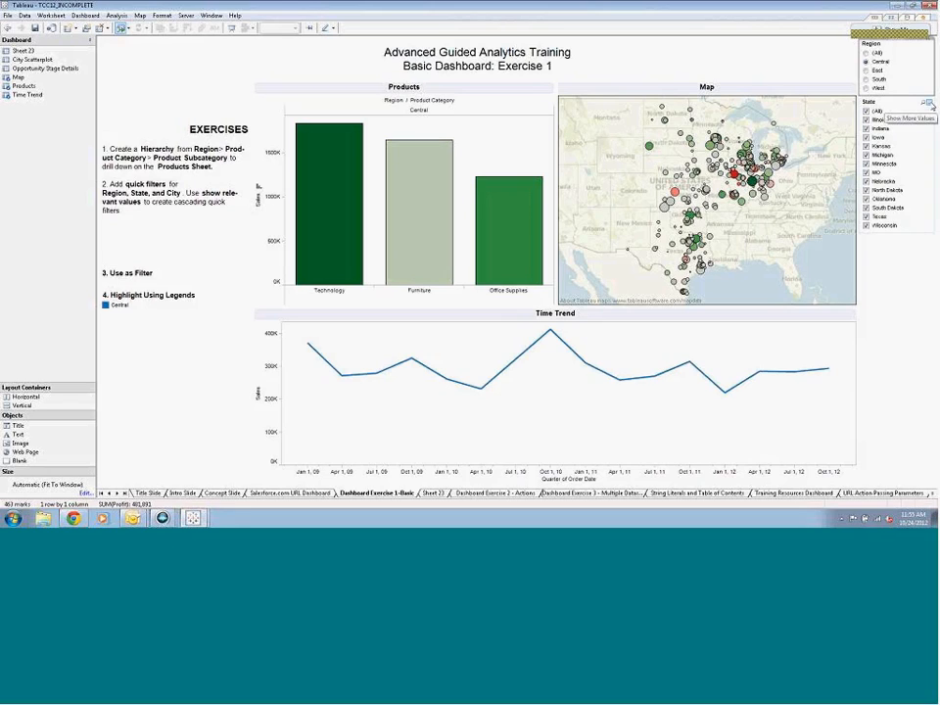
pyautogui.click(866, 80)
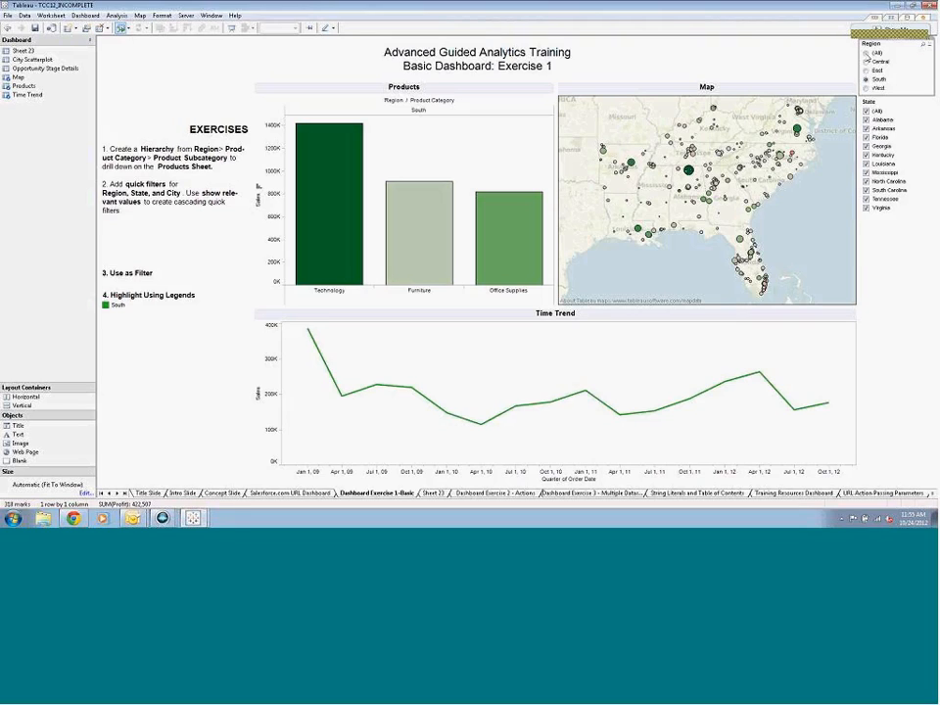
pyautogui.click(866, 53)
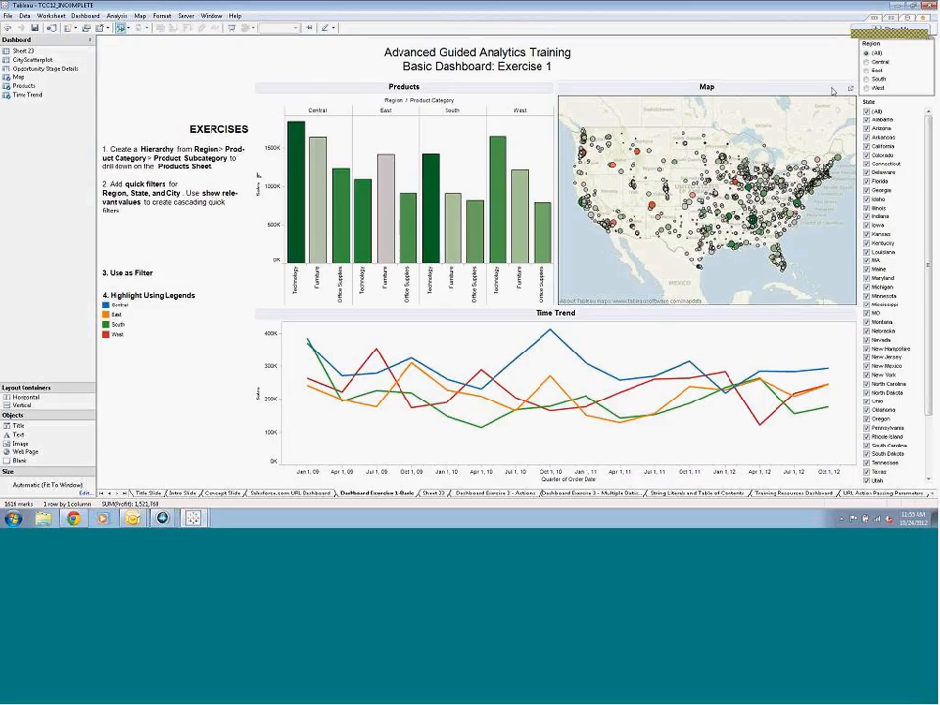
# Use the Map sheet as a filter and test it by selecting the Bozeman, Montana mark
pyautogui.click(849, 85)
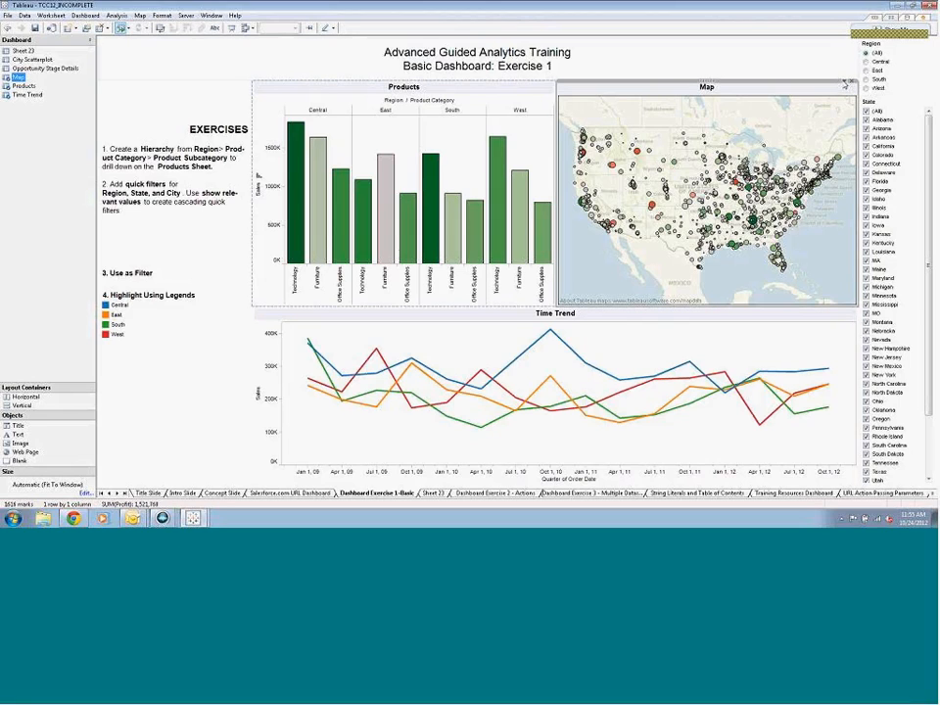
pyautogui.click(845, 86)
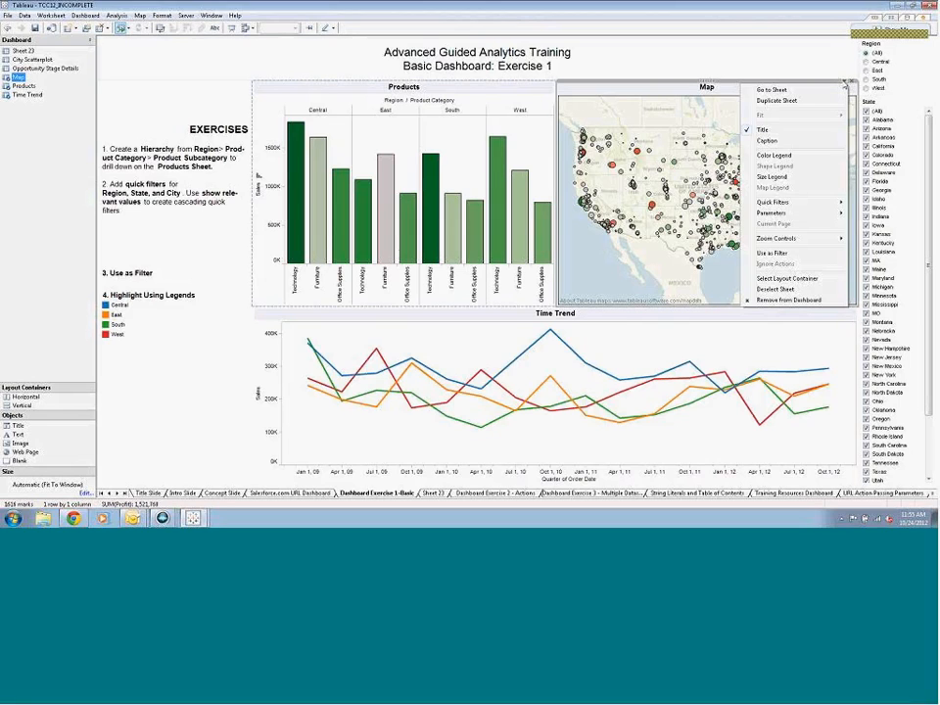
pyautogui.click(800, 255)
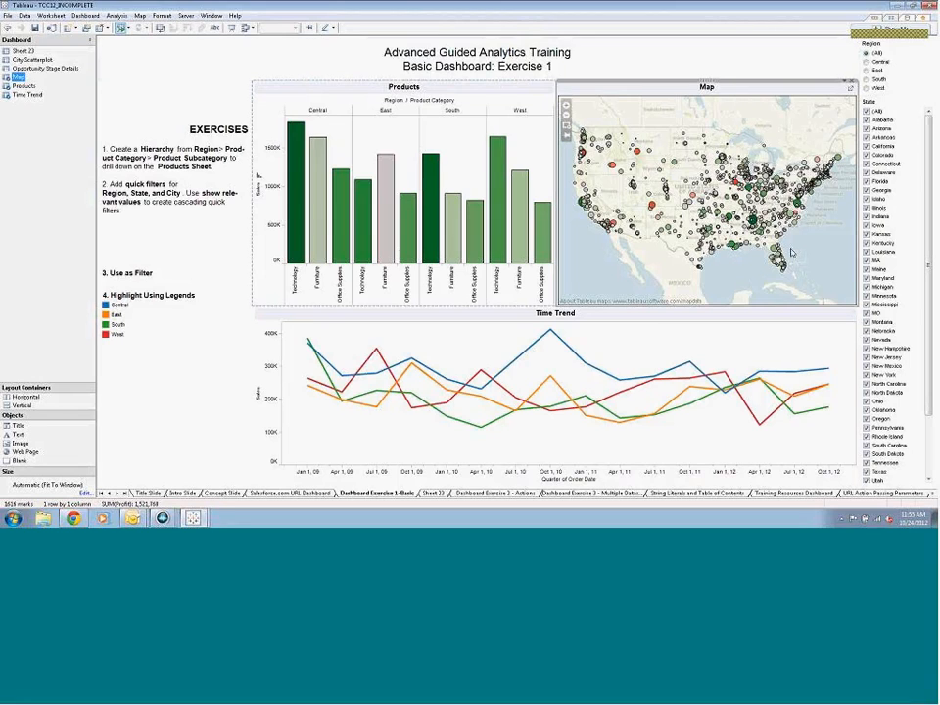
pyautogui.moveTo(638, 154)
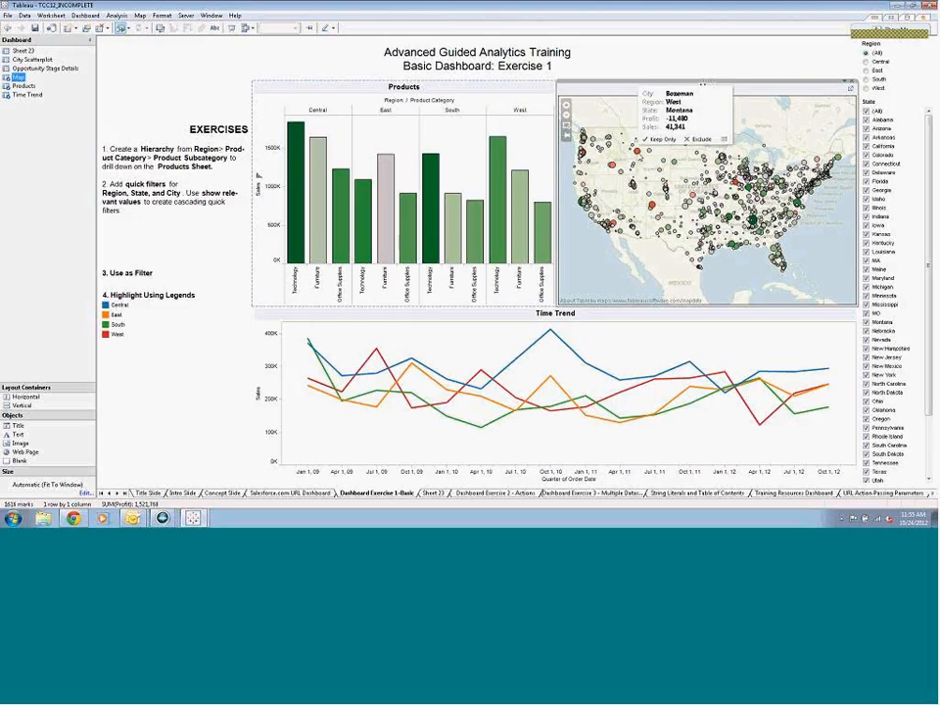
pyautogui.click(637, 153)
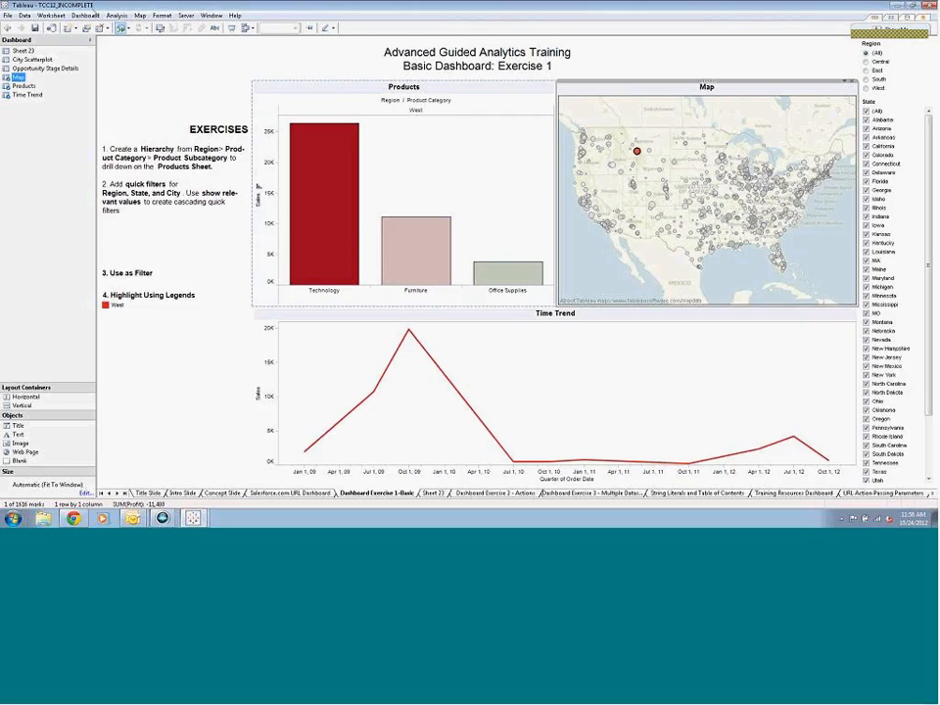
# Edit the dashboard action Filter 1 (generated) so that Time Trend is its only target sheet, keeping Dashboard Exercise 1-Basic as the source
pyautogui.click(85, 17)
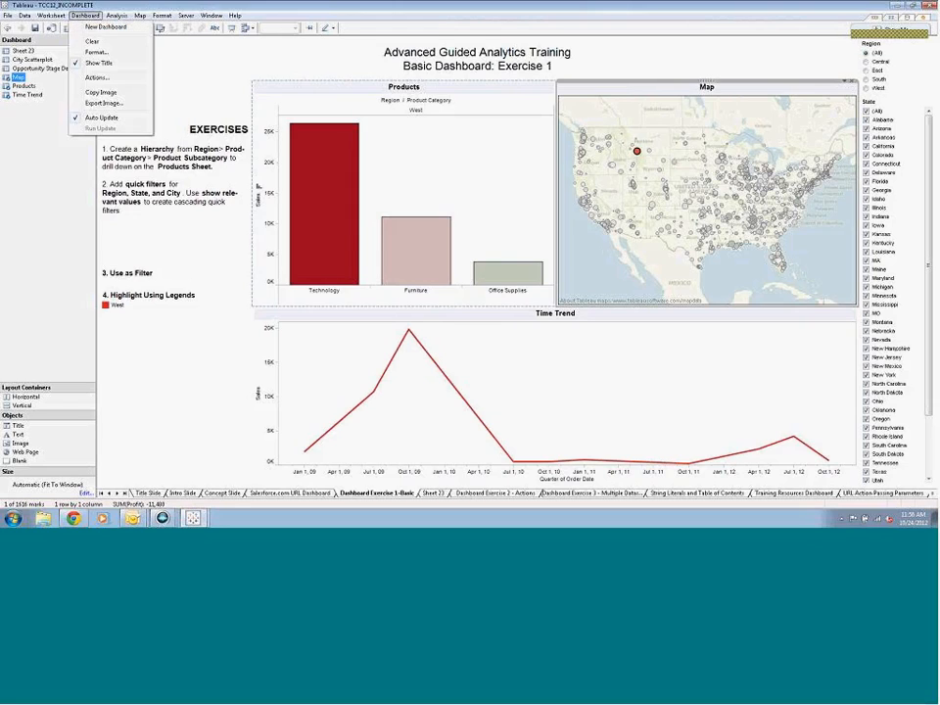
pyautogui.click(97, 78)
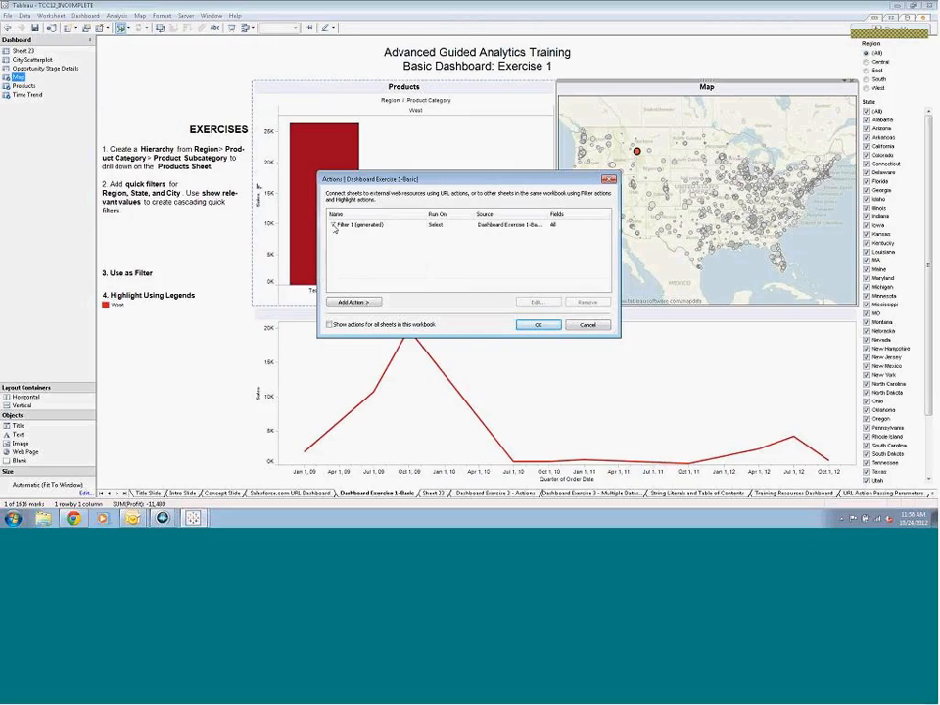
pyautogui.click(347, 227)
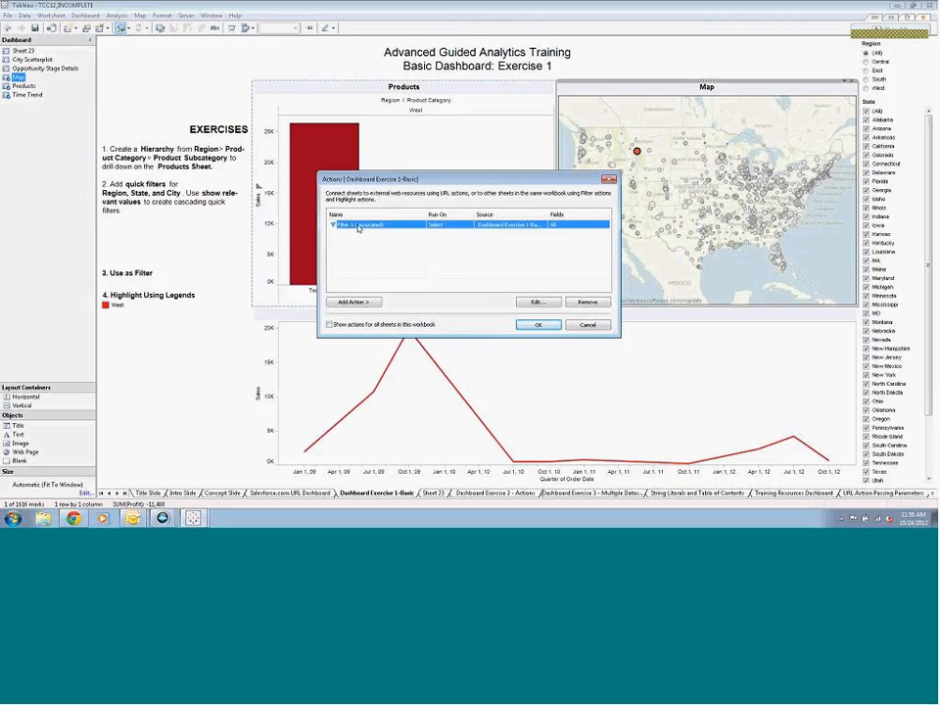
pyautogui.click(536, 304)
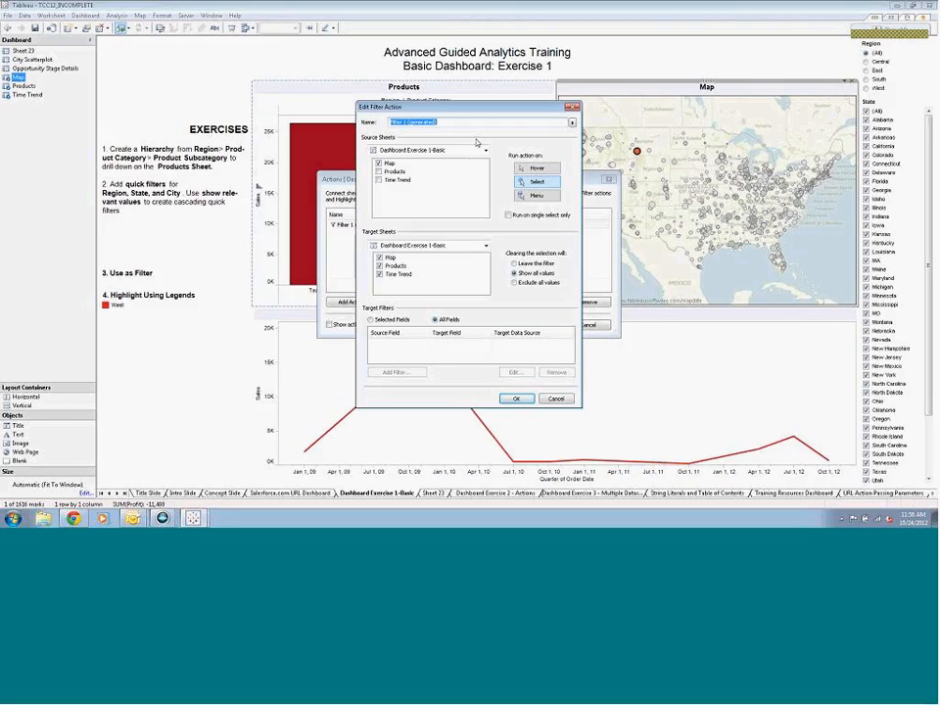
pyautogui.click(484, 150)
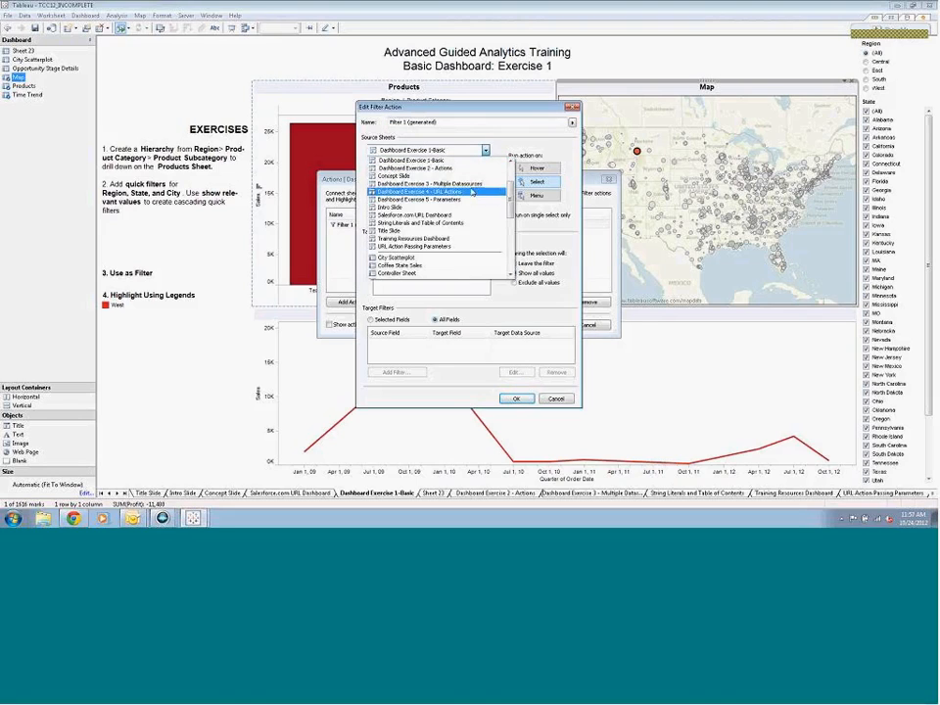
pyautogui.click(486, 145)
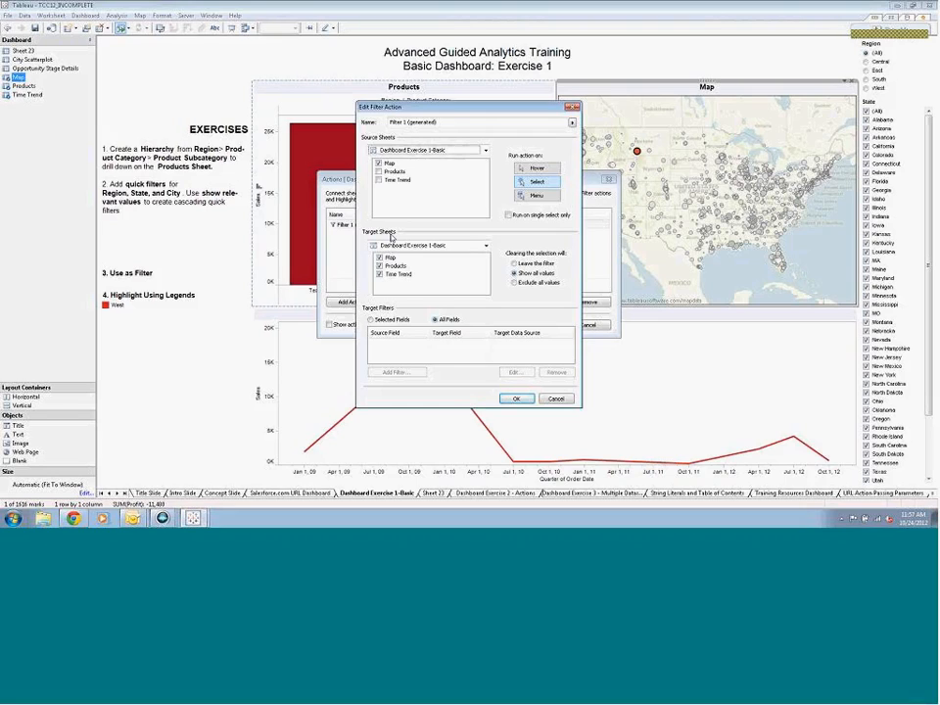
pyautogui.click(382, 267)
pyautogui.click(381, 258)
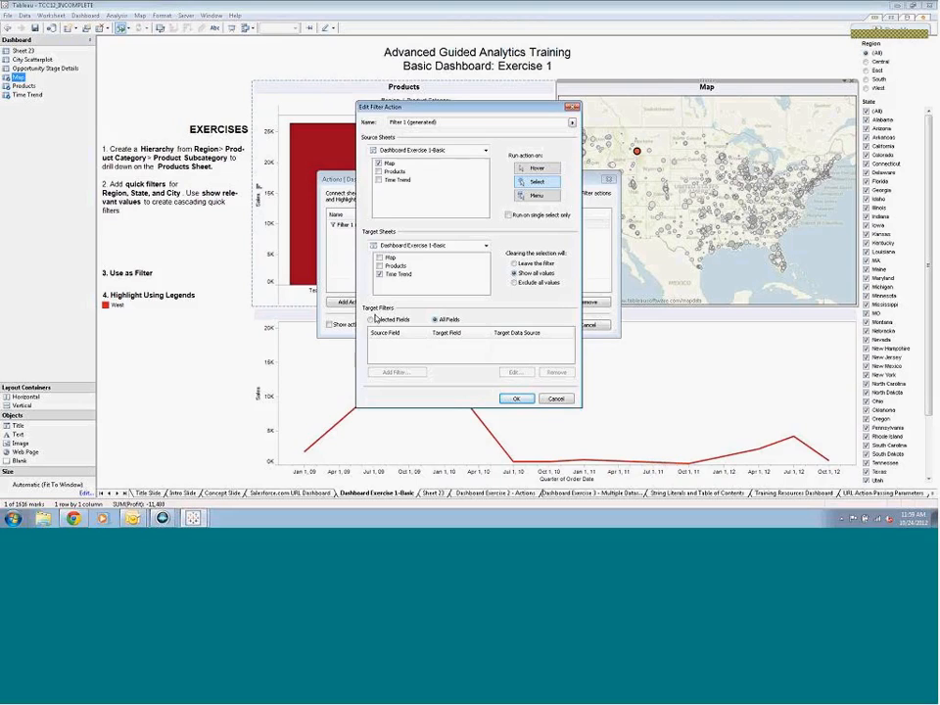
pyautogui.click(372, 320)
pyautogui.click(396, 372)
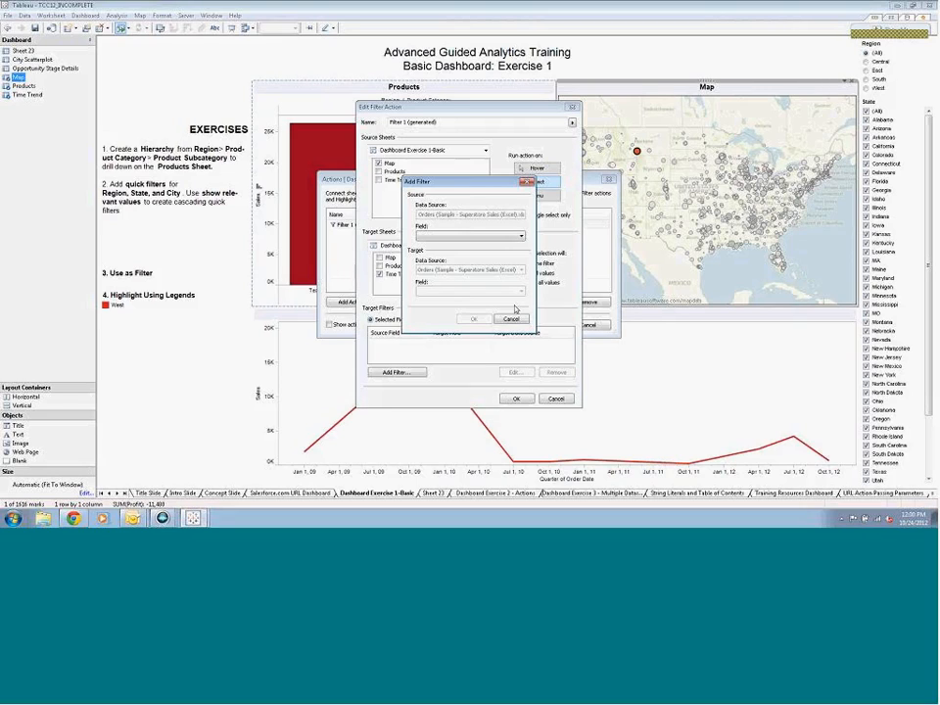
pyautogui.click(510, 318)
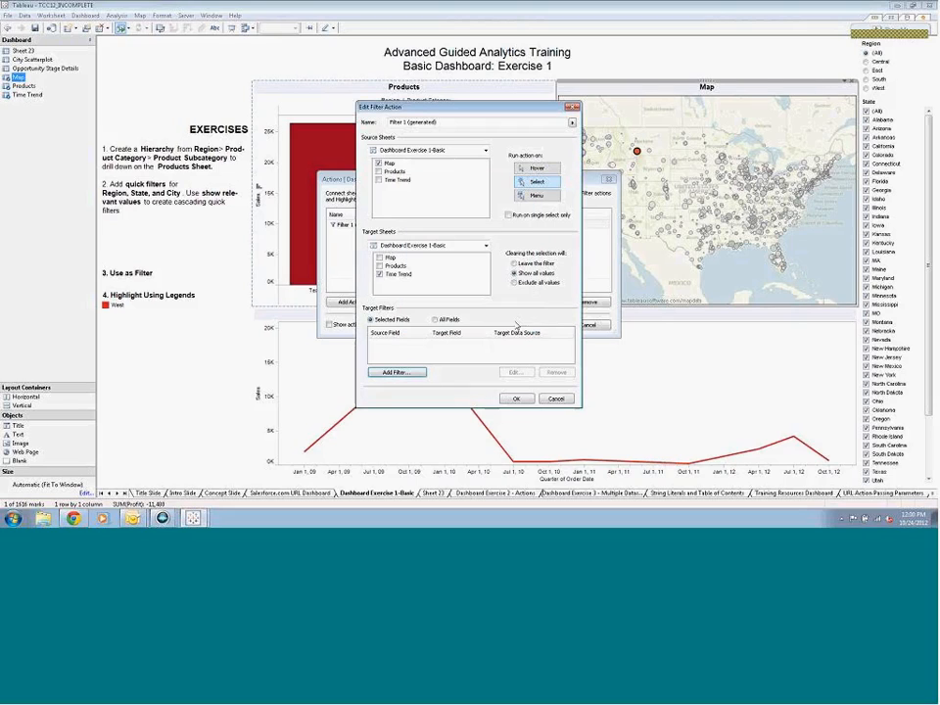
pyautogui.click(557, 398)
pyautogui.click(587, 324)
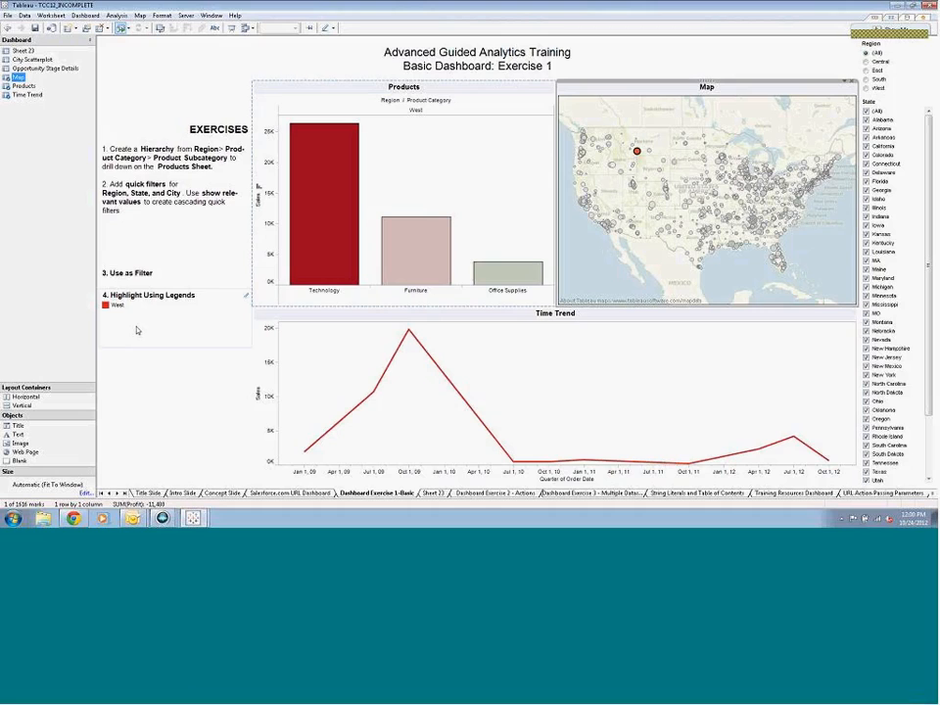
# Clear the Montana mark selection on the dashboard and turn on legend highlighting for East in the region color legend
pyautogui.click(868, 53)
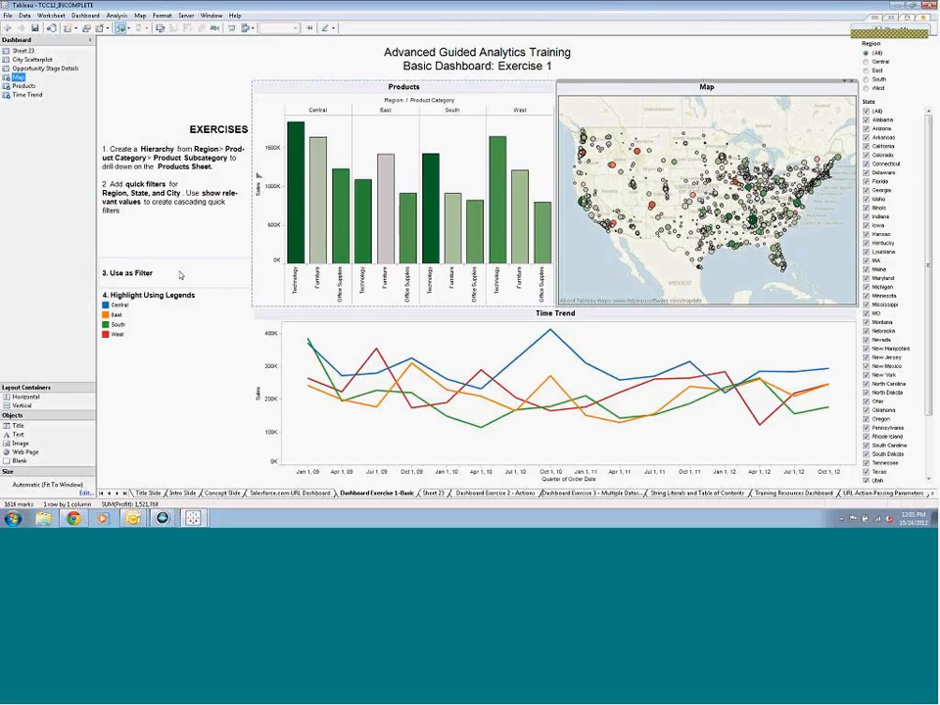
pyautogui.click(116, 316)
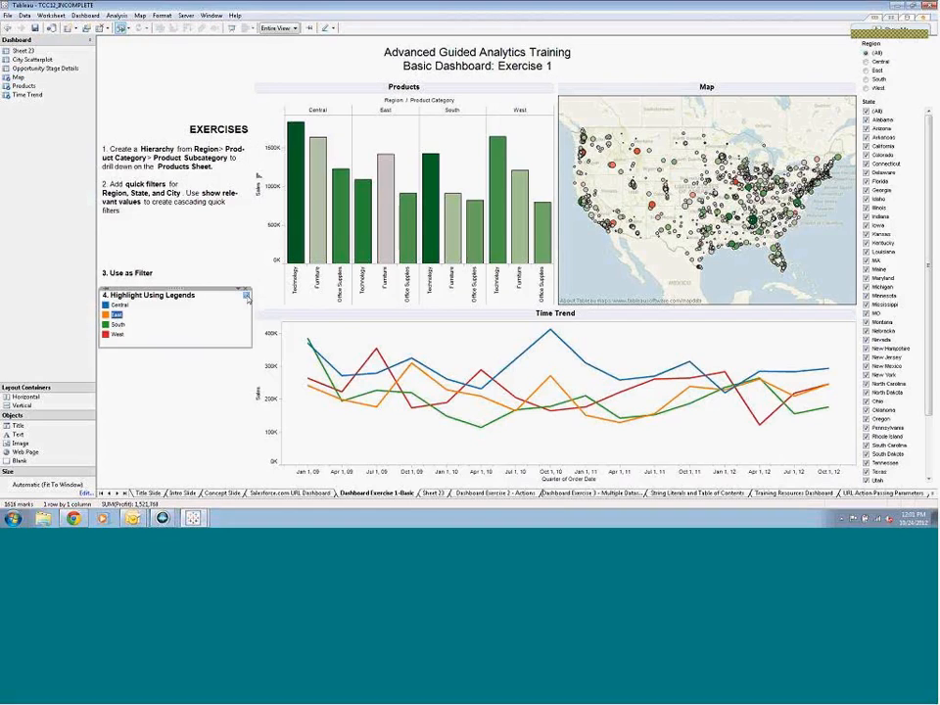
pyautogui.click(247, 296)
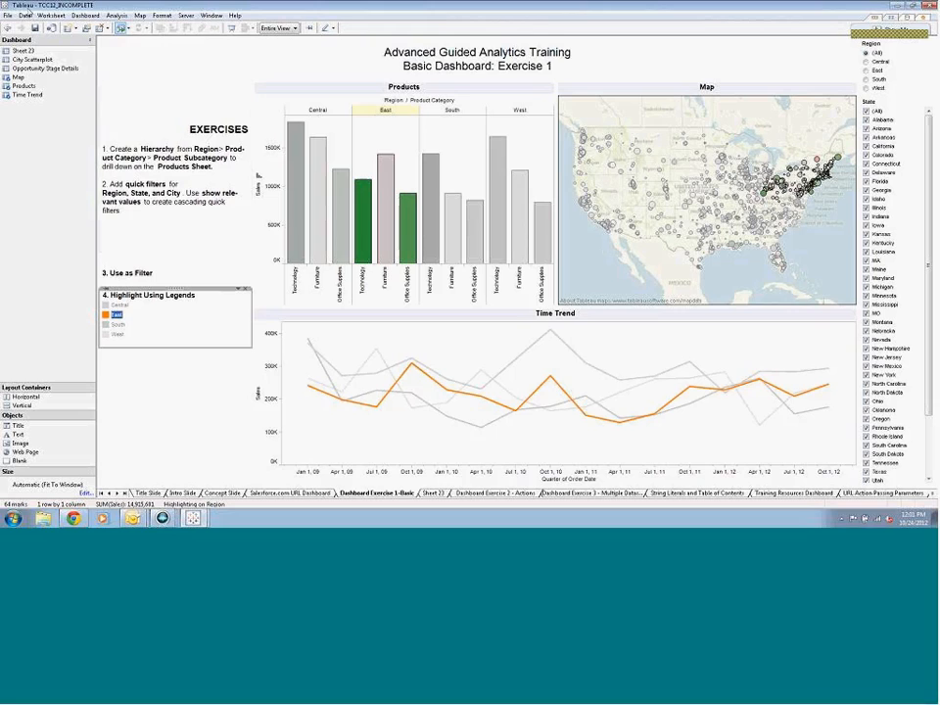
# Remove Map from the target sheets of the Highlight 1 (generated) action and test it with South in the region legend
pyautogui.click(85, 16)
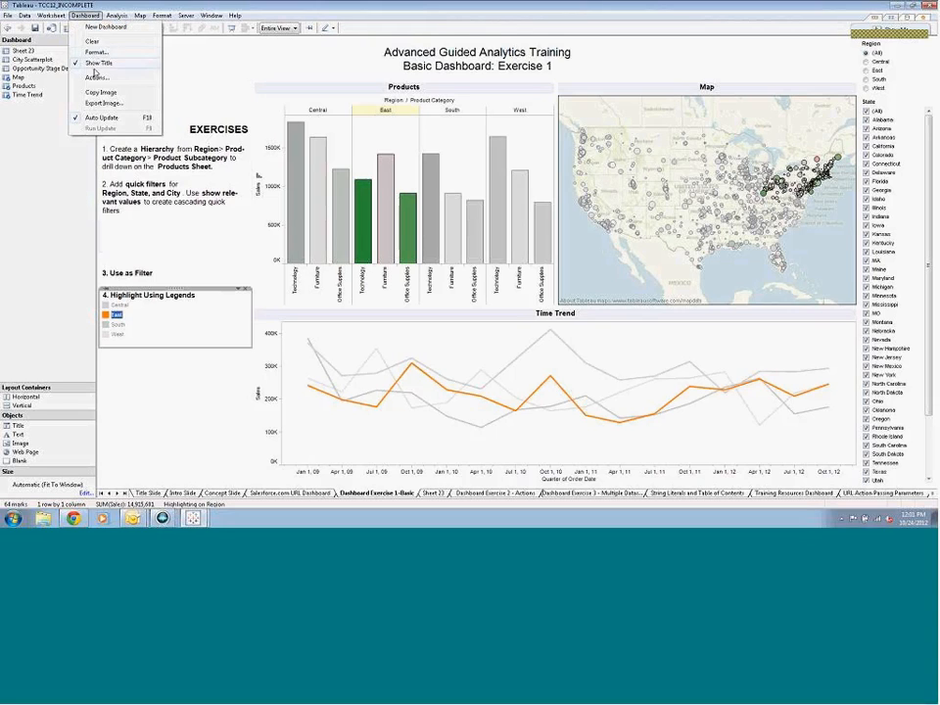
pyautogui.click(95, 78)
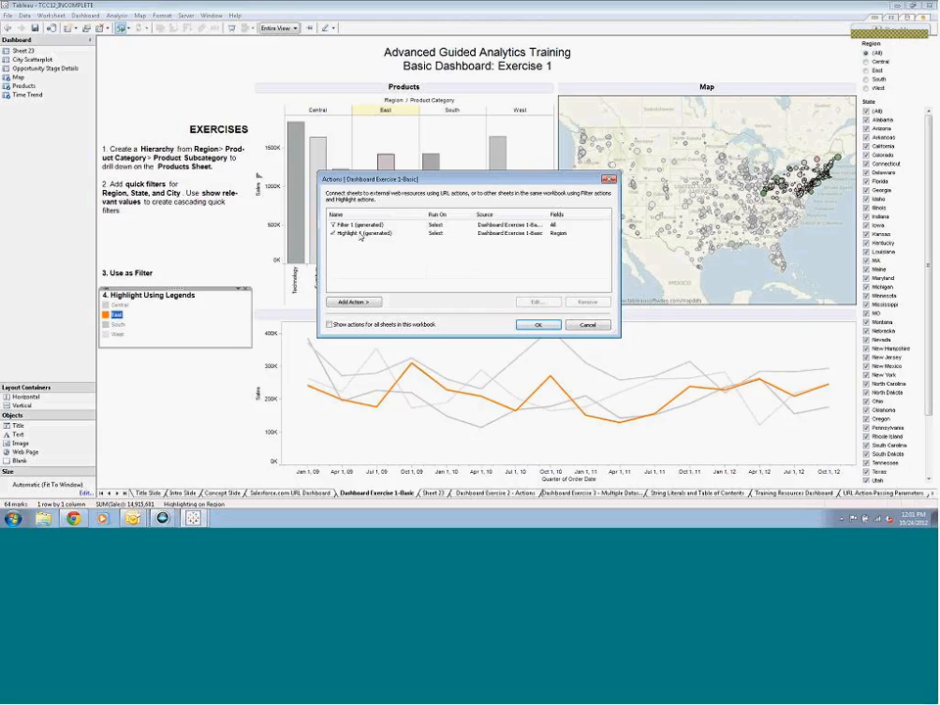
pyautogui.doubleClick(361, 235)
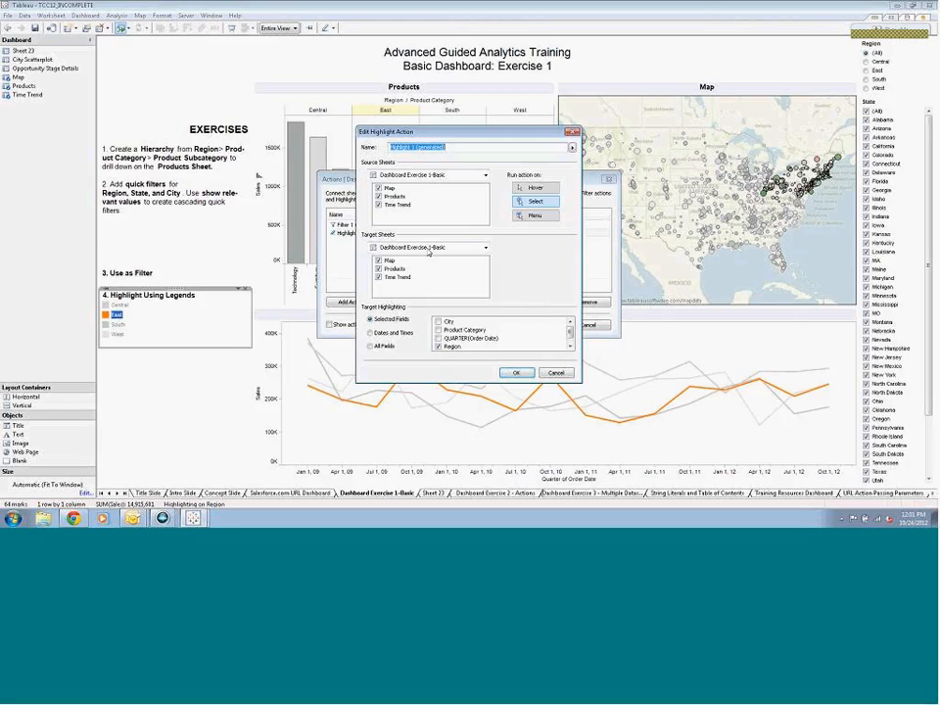
pyautogui.click(379, 261)
pyautogui.click(517, 374)
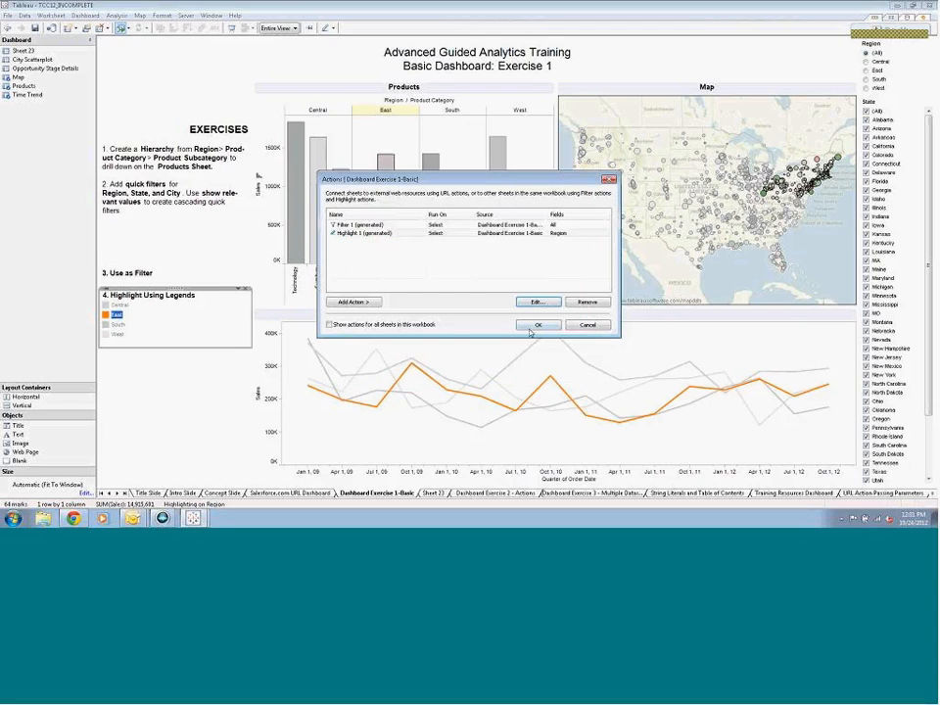
pyautogui.click(538, 324)
pyautogui.click(116, 326)
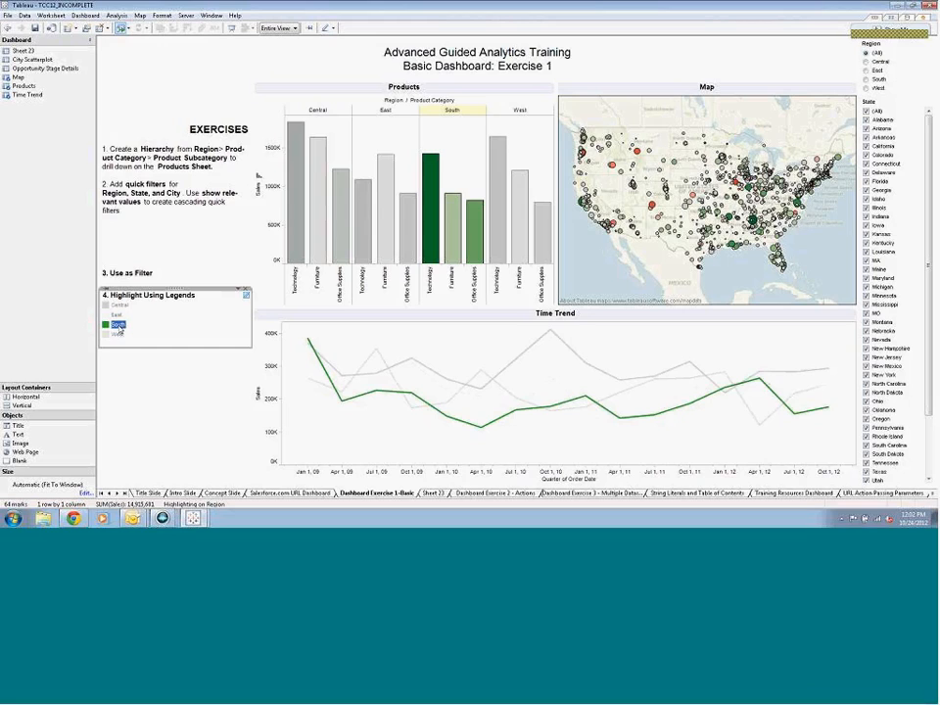
pyautogui.click(129, 359)
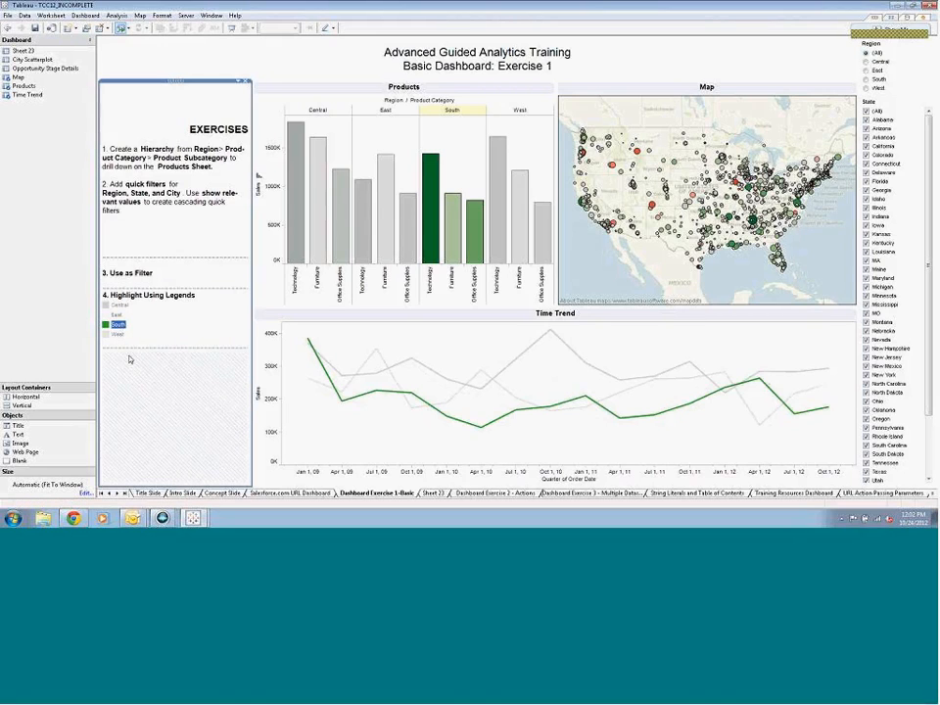
# On the Dashboard Exercise 2 - Actions dashboard, add a filter action with Products 2 as its only source sheet
pyautogui.click(501, 492)
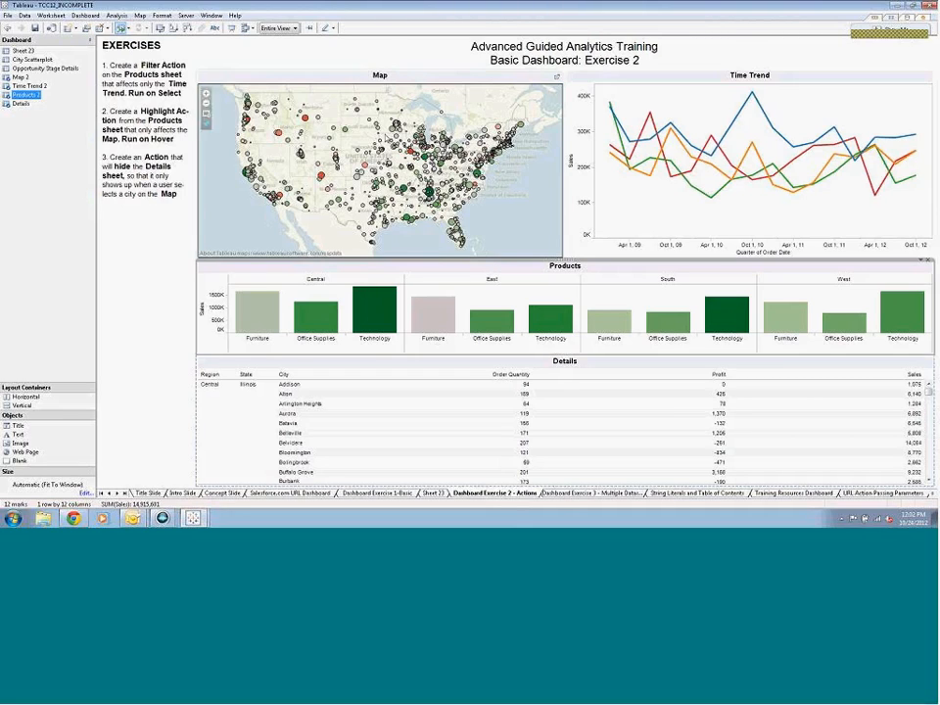
pyautogui.click(85, 15)
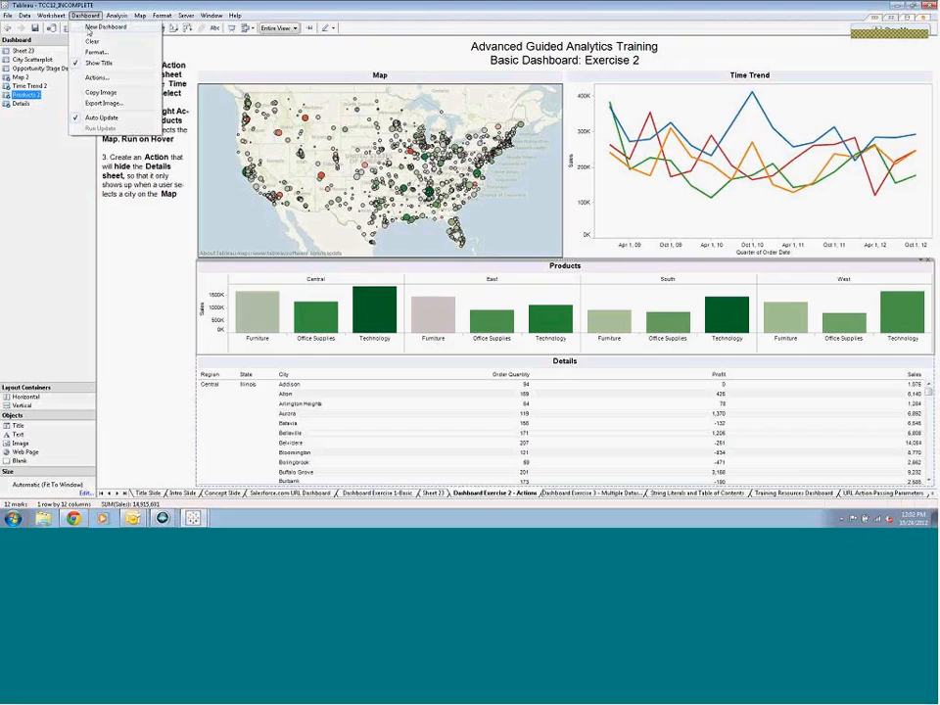
pyautogui.click(102, 77)
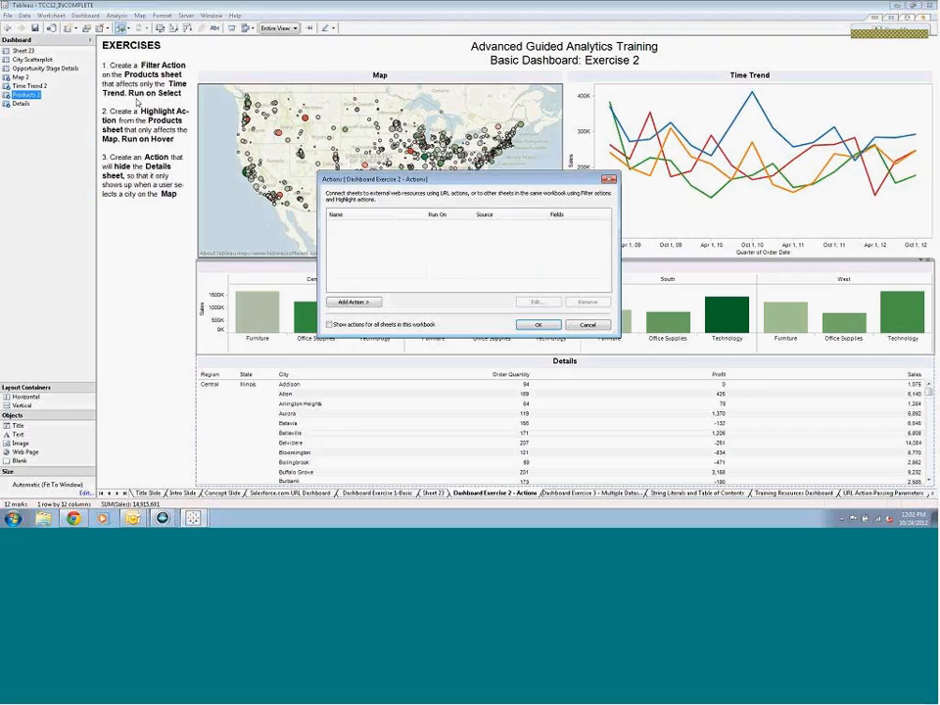
pyautogui.click(372, 303)
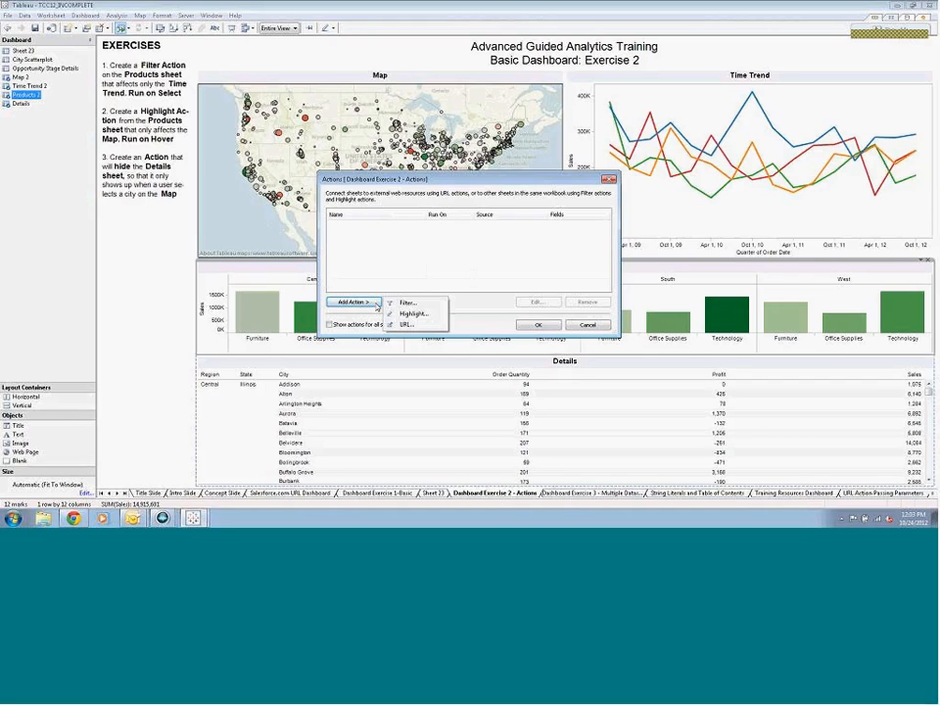
pyautogui.click(405, 303)
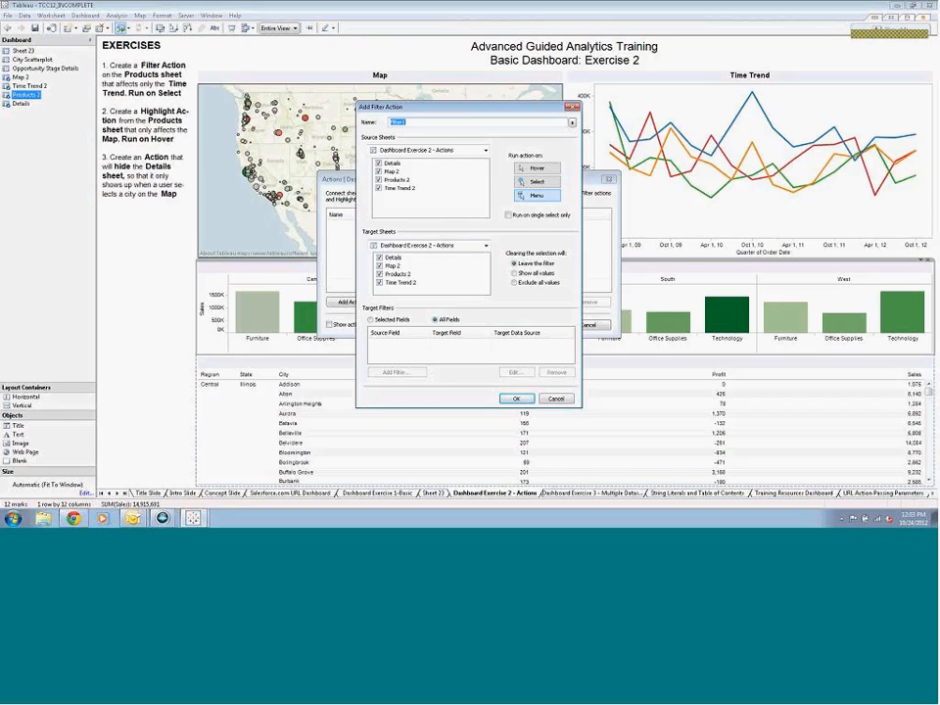
pyautogui.click(379, 188)
pyautogui.click(379, 172)
pyautogui.click(380, 164)
# Target the filter action only at Time Trend 2 on select, showing all values when cleared, and test it with East Furniture and Central Technology
pyautogui.click(380, 273)
pyautogui.click(515, 272)
pyautogui.click(537, 183)
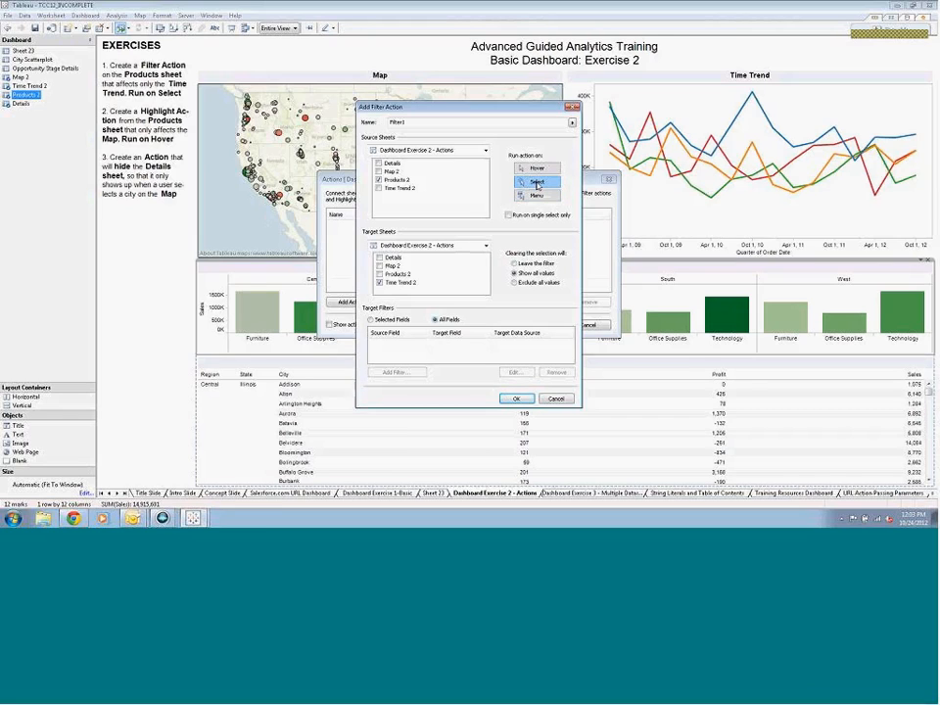
pyautogui.click(516, 398)
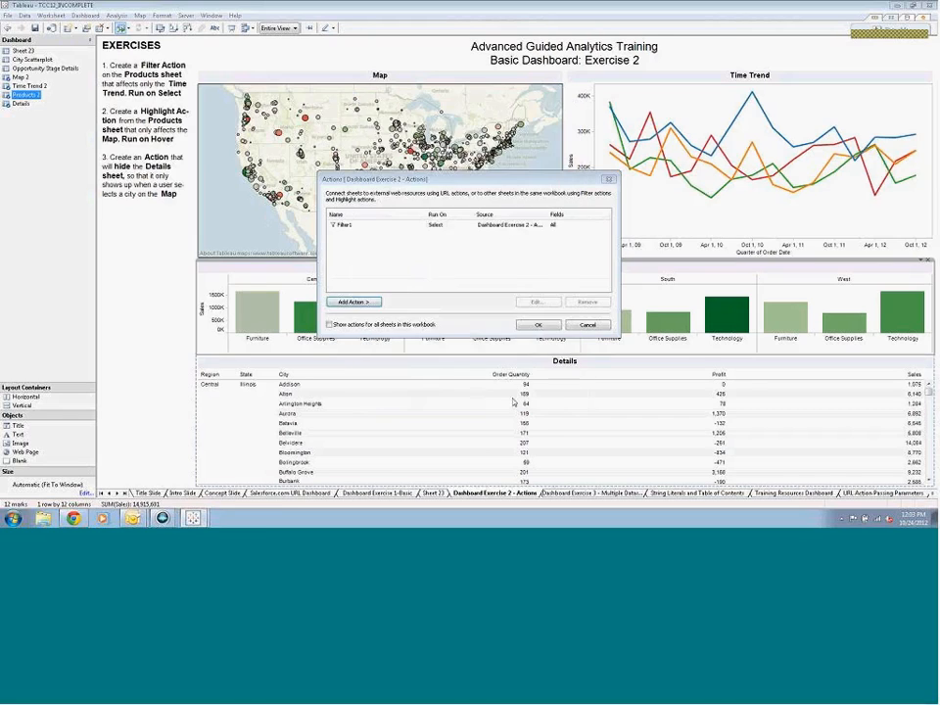
pyautogui.click(538, 325)
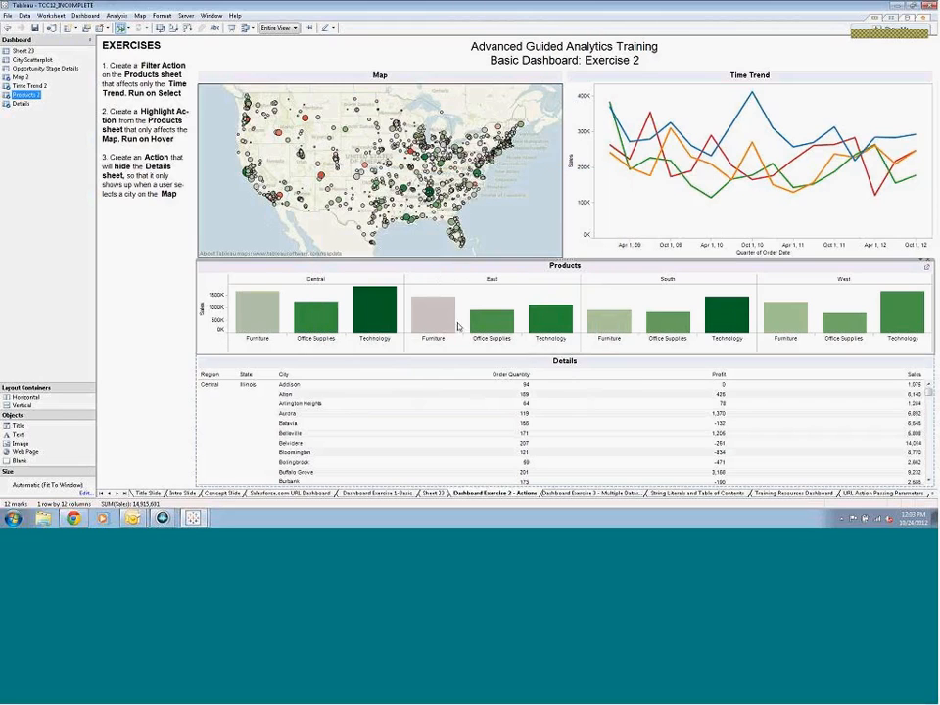
pyautogui.click(436, 318)
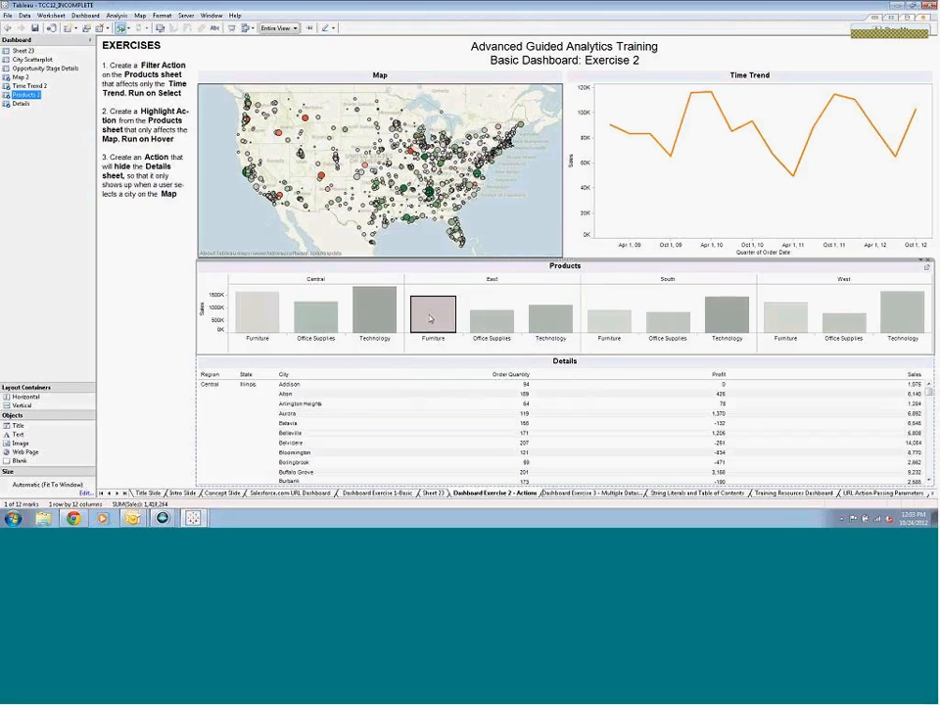
pyautogui.click(383, 313)
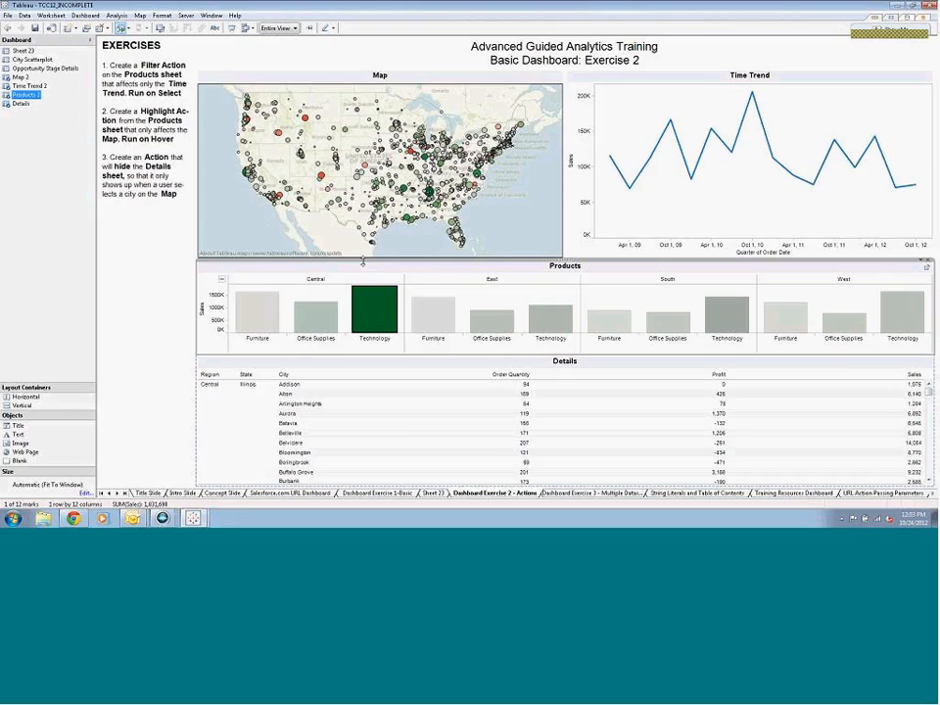
# Add a highlight action to the dashboard with Products 2 as its only source sheet
pyautogui.click(78, 15)
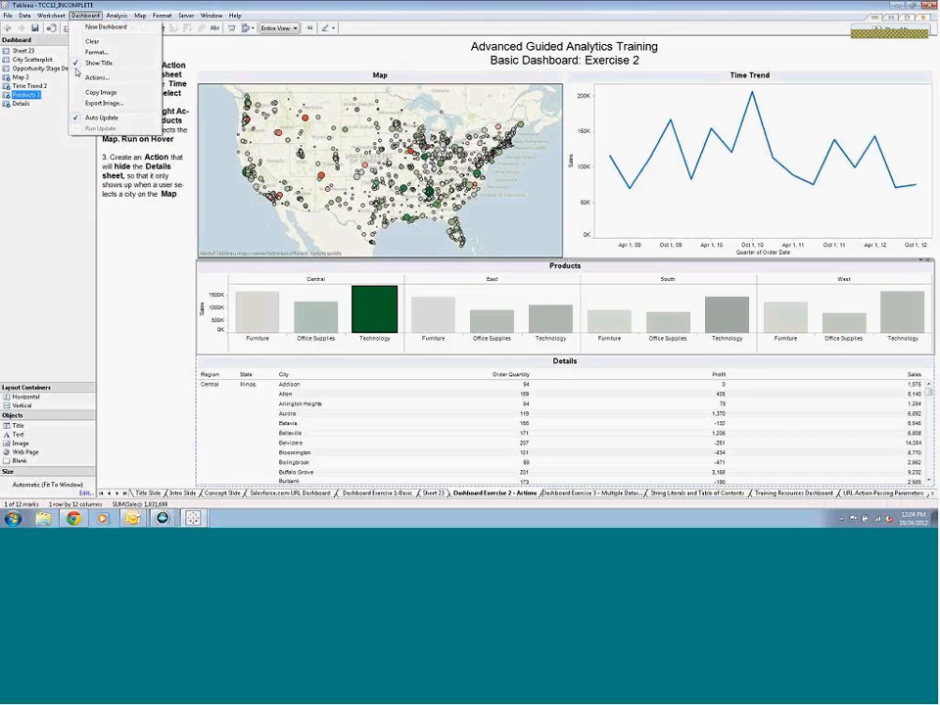
pyautogui.click(86, 82)
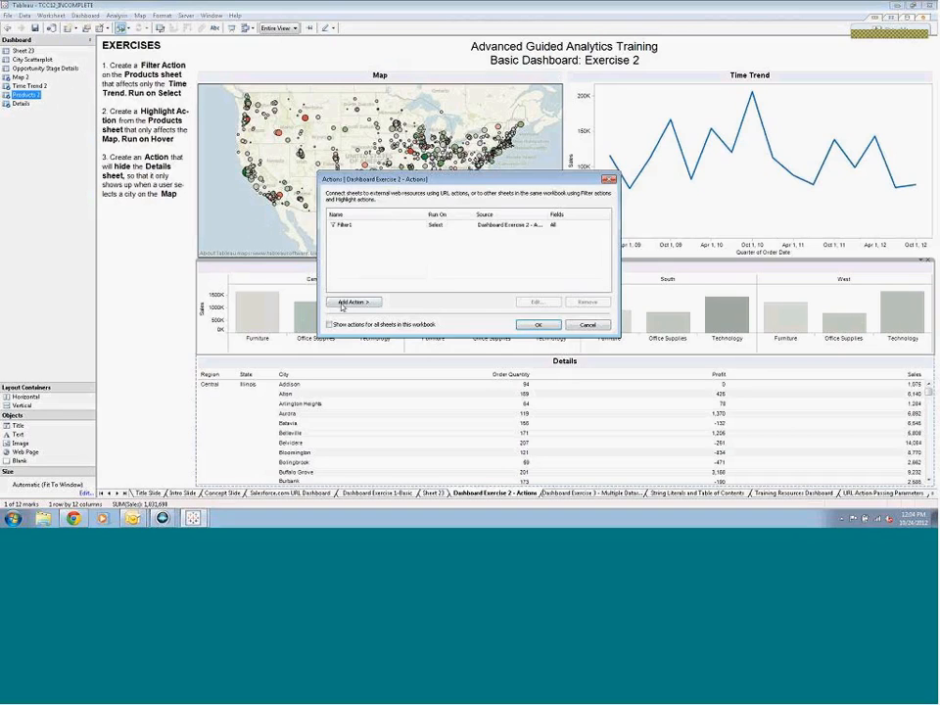
pyautogui.click(351, 302)
pyautogui.click(412, 313)
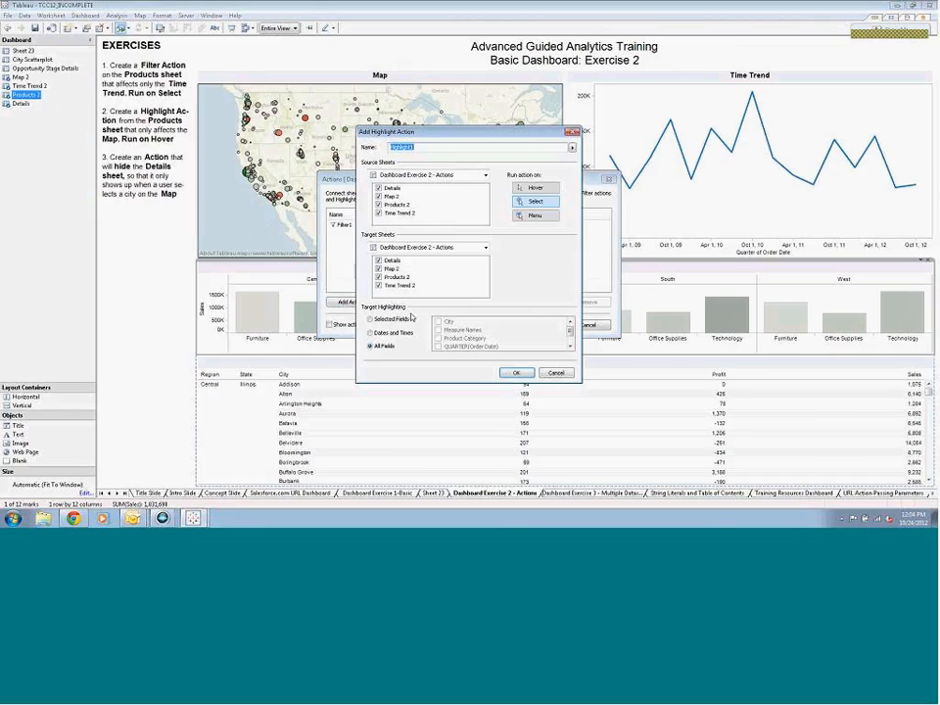
pyautogui.click(379, 213)
pyautogui.click(380, 196)
pyautogui.click(380, 188)
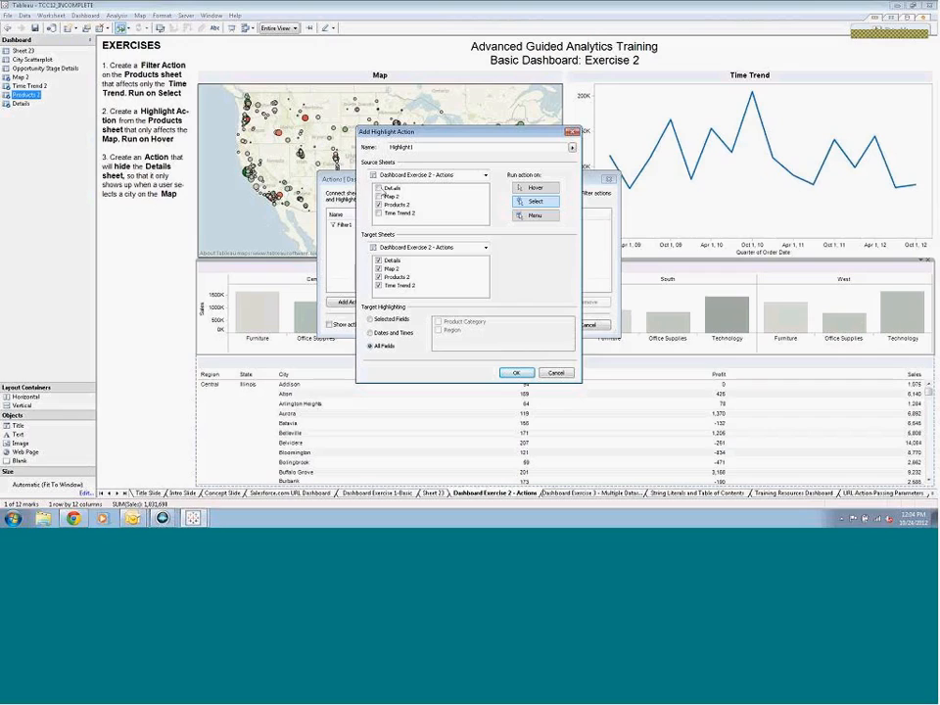
# Limit the highlight action's target to Map 2, run it on hover, and test it on the Products bars
pyautogui.click(379, 260)
pyautogui.click(379, 278)
pyautogui.click(379, 285)
pyautogui.click(549, 189)
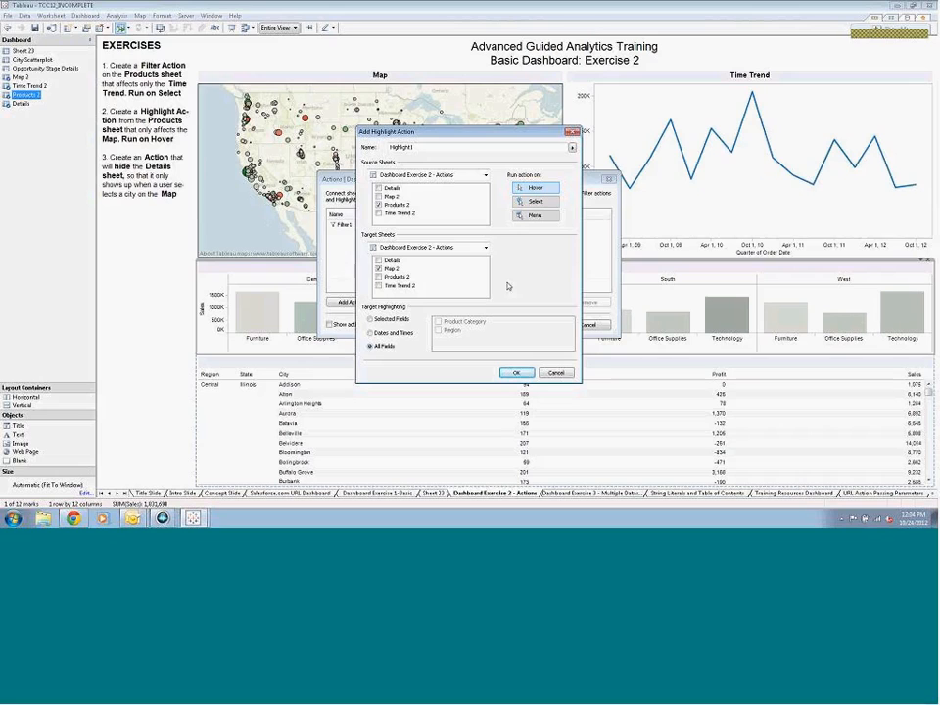
pyautogui.click(515, 372)
pyautogui.click(533, 326)
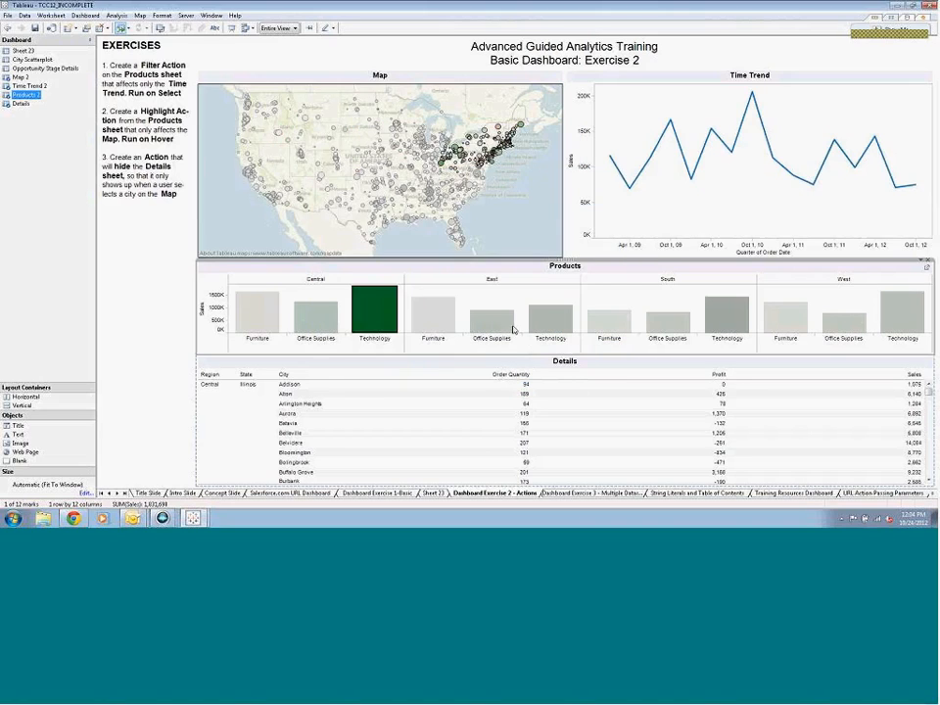
pyautogui.moveTo(320, 318)
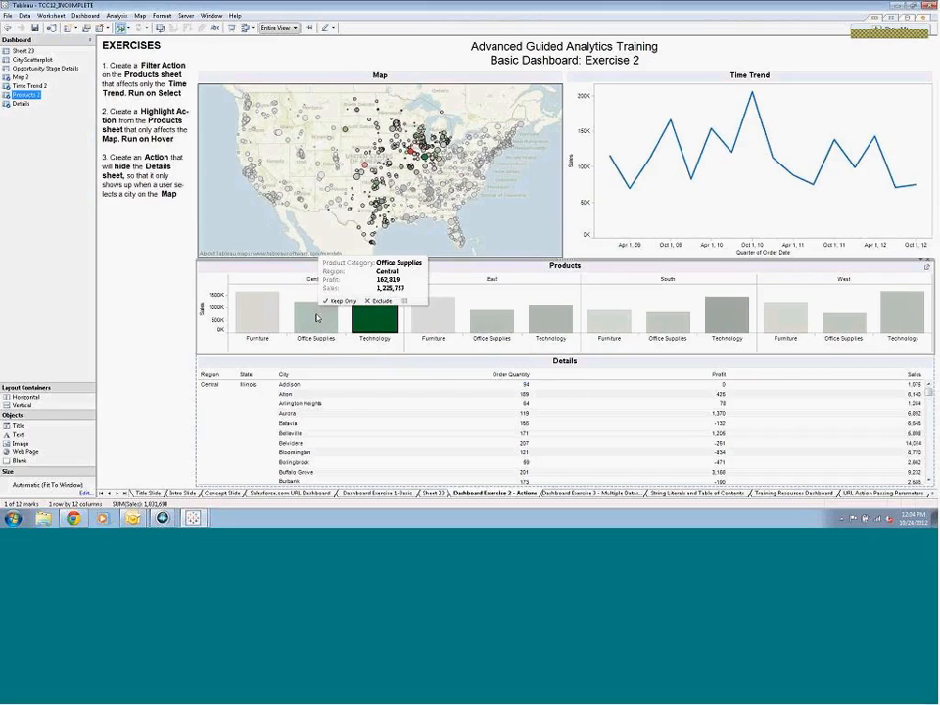
pyautogui.moveTo(487, 327)
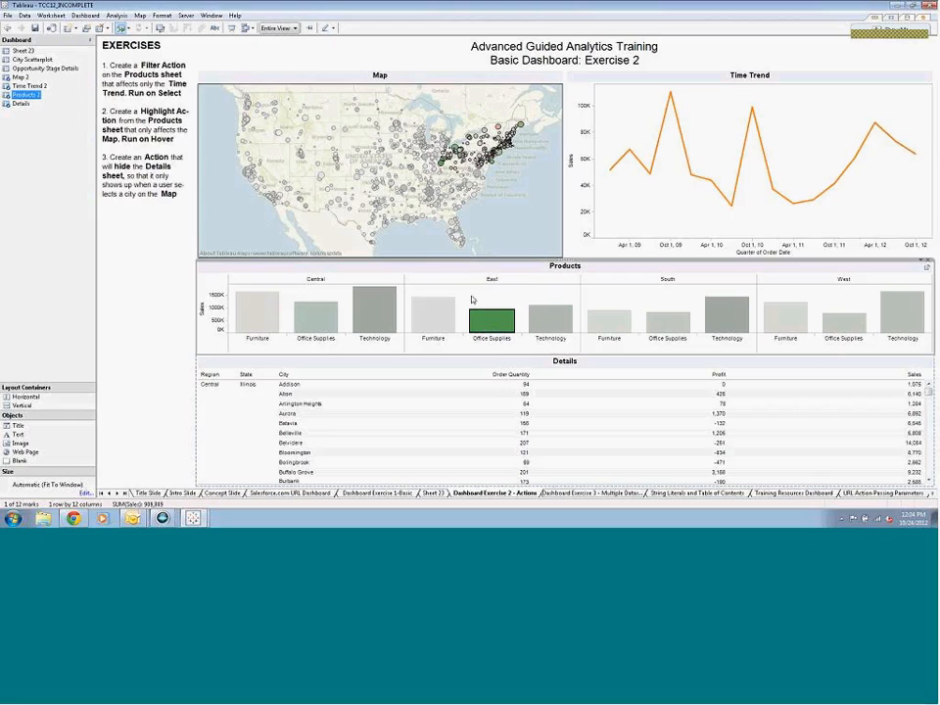
# Add a second filter action to the dashboard with Map 2 as its only source sheet
pyautogui.click(85, 16)
pyautogui.click(94, 76)
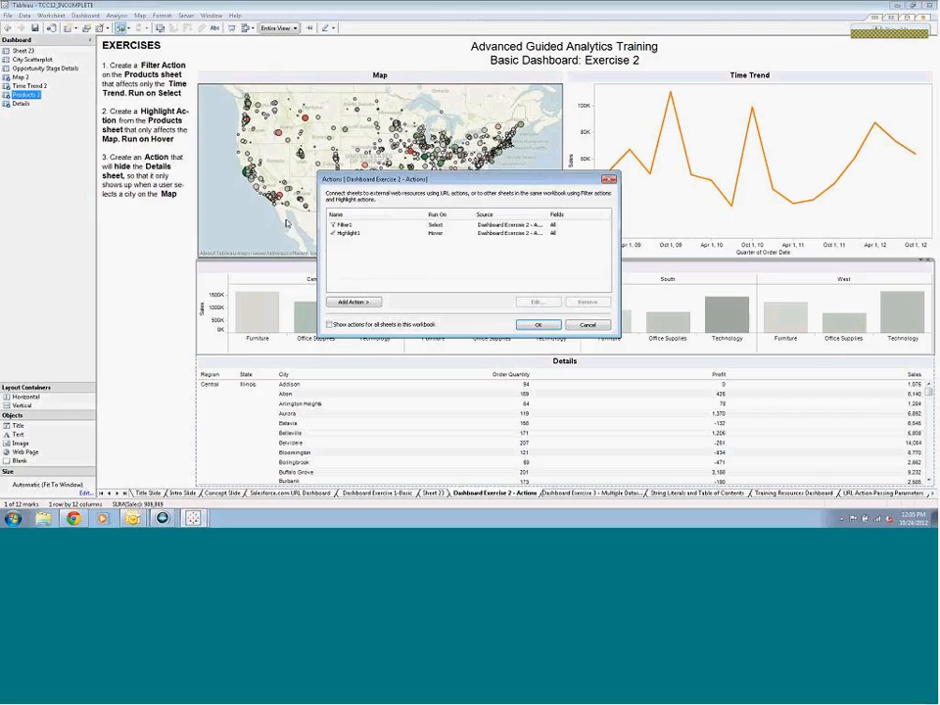
pyautogui.click(361, 303)
pyautogui.click(404, 302)
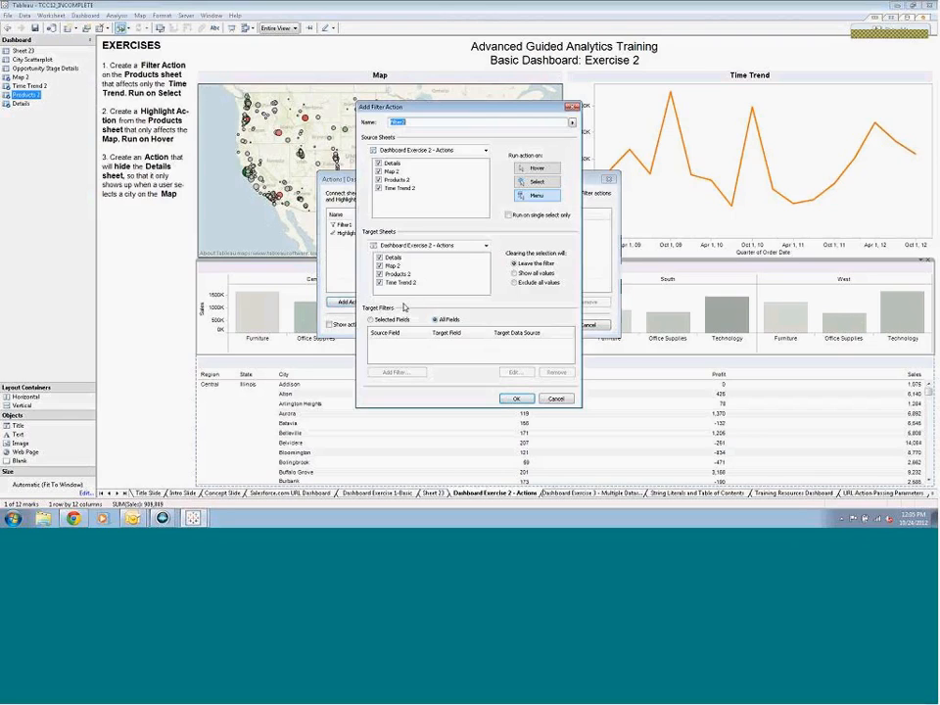
pyautogui.click(379, 187)
pyautogui.click(379, 180)
pyautogui.click(379, 163)
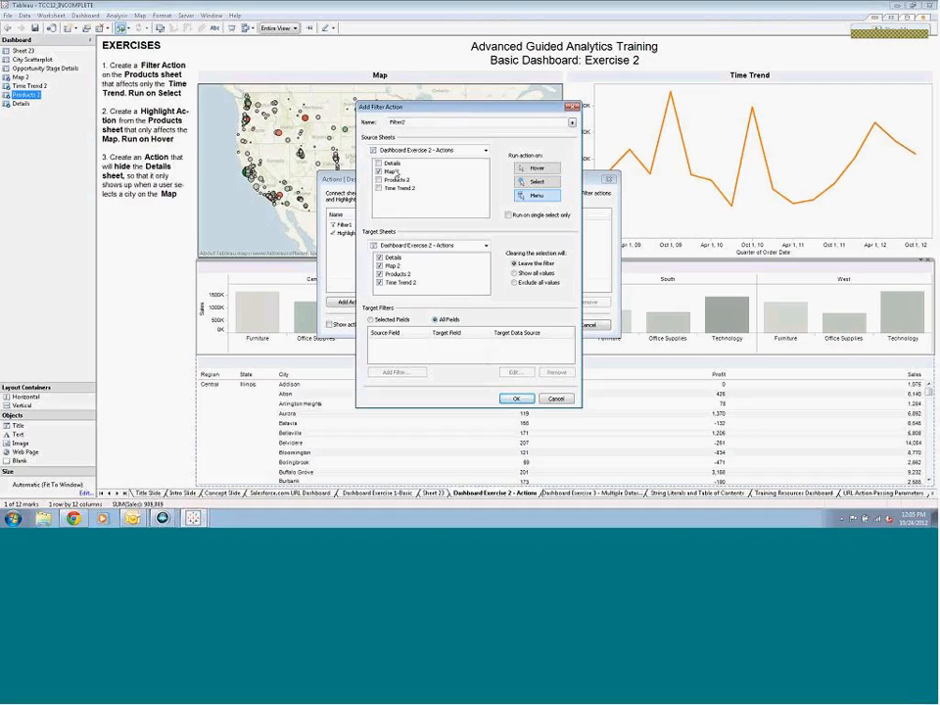
# Target the second filter action only at Details on select, showing all values when cleared, and test it with the Durango, Colorado mark
pyautogui.click(379, 266)
pyautogui.click(379, 273)
pyautogui.click(379, 282)
pyautogui.click(514, 274)
pyautogui.click(516, 398)
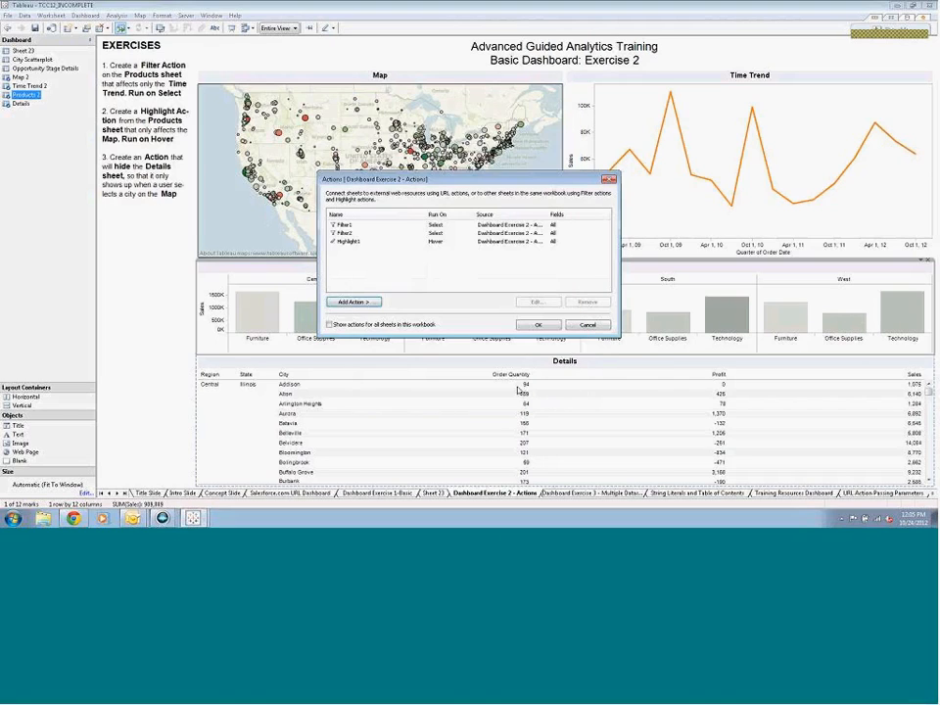
pyautogui.click(537, 324)
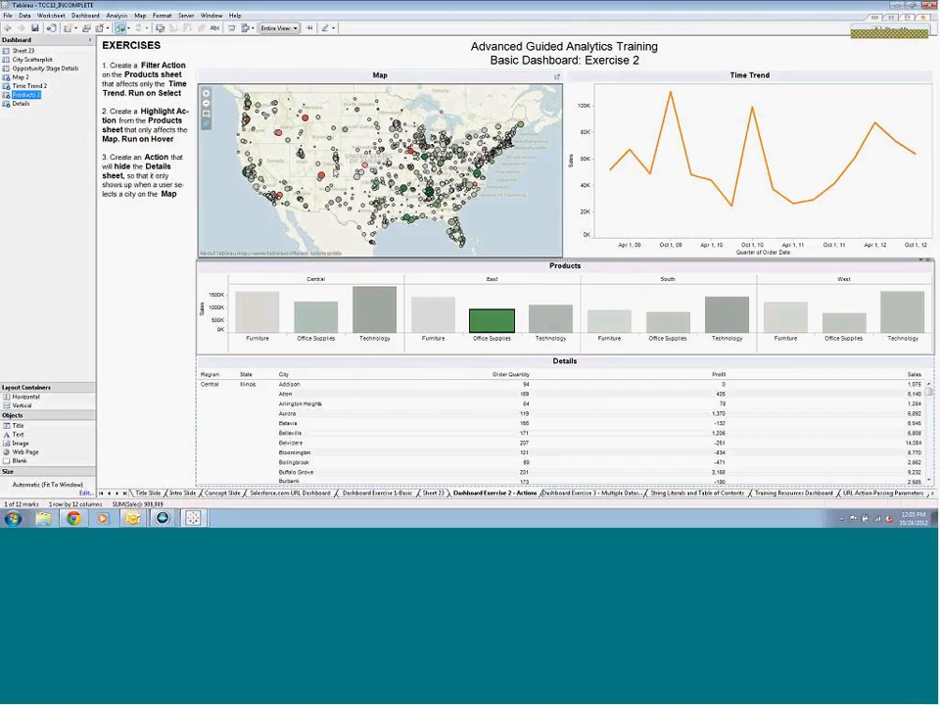
pyautogui.click(321, 176)
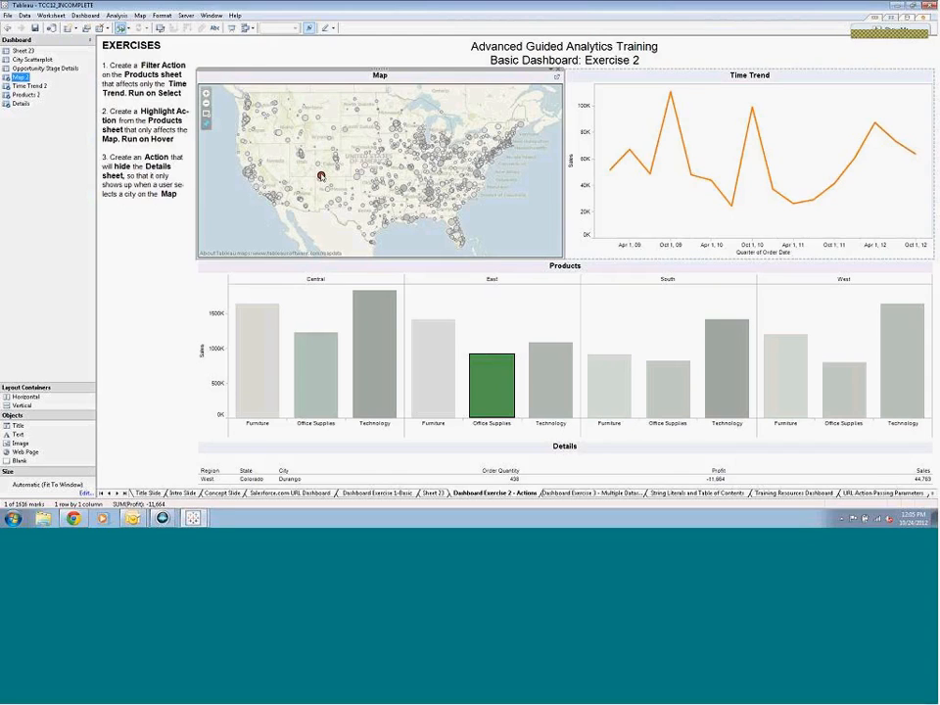
# Clear the map selection, test the Details filter with a group of cities in the central United States, and clear the selection again
pyautogui.click(251, 132)
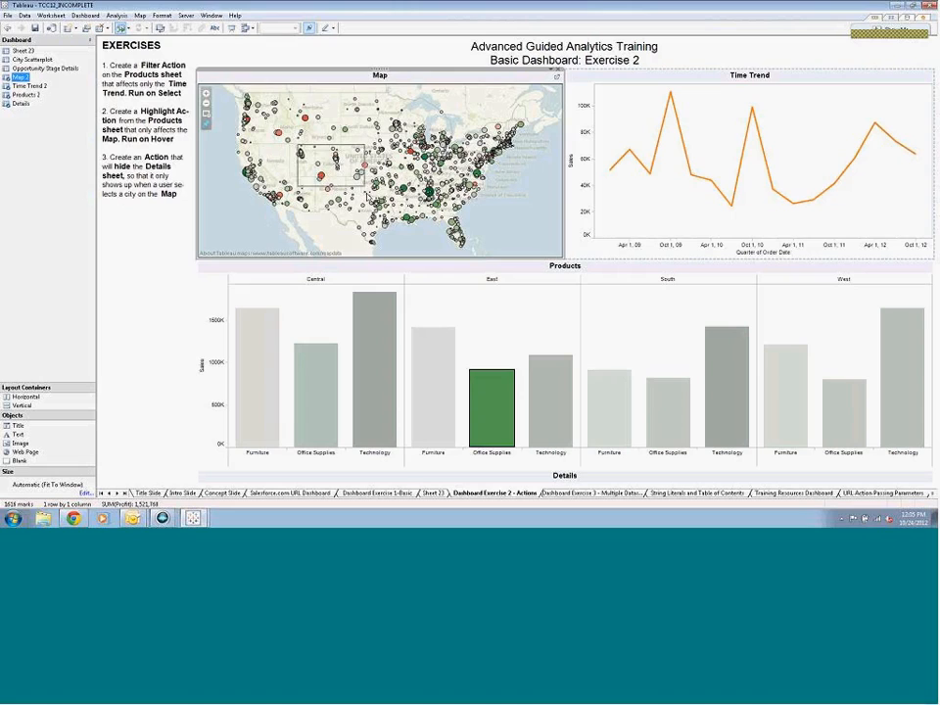
pyautogui.moveTo(295, 143); pyautogui.dragTo(380, 223)
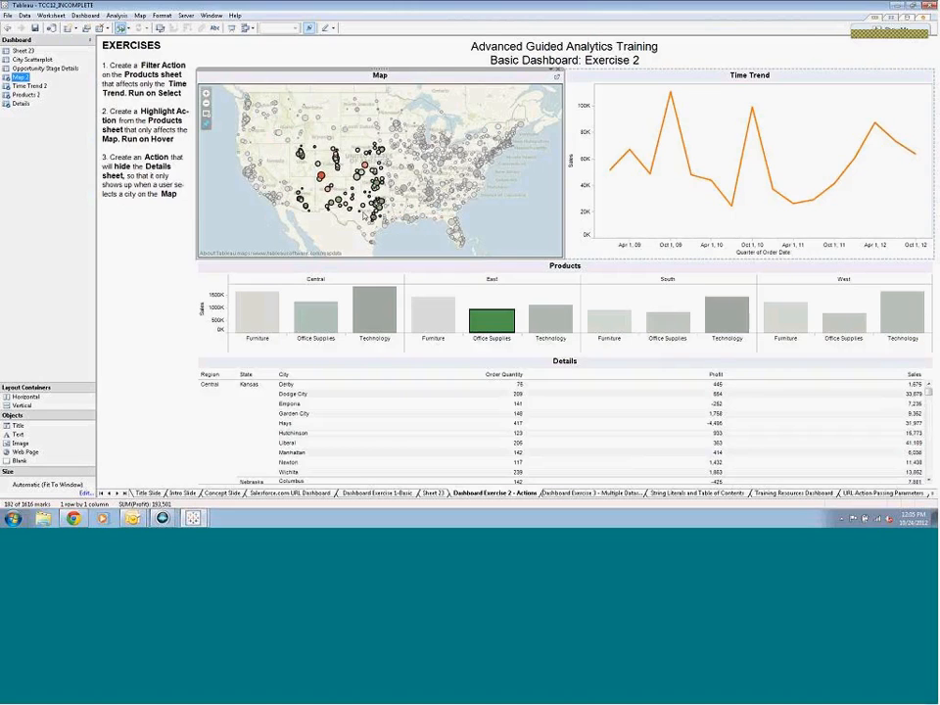
pyautogui.click(241, 154)
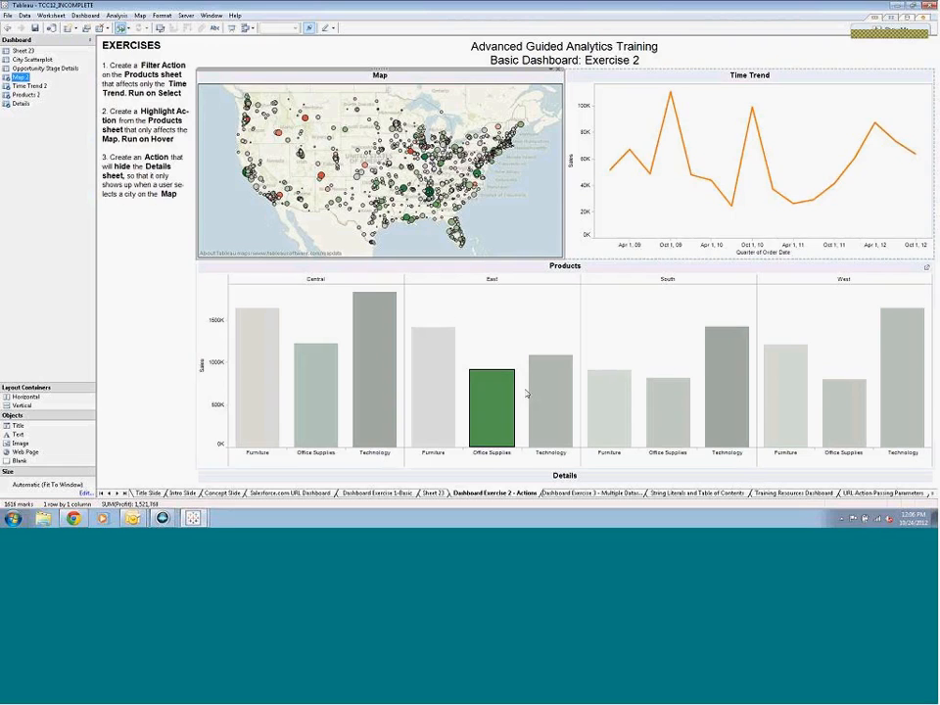
# Open the Dashboard Exercise 3 dashboard and set its region quick filter to (All)
pyautogui.click(609, 493)
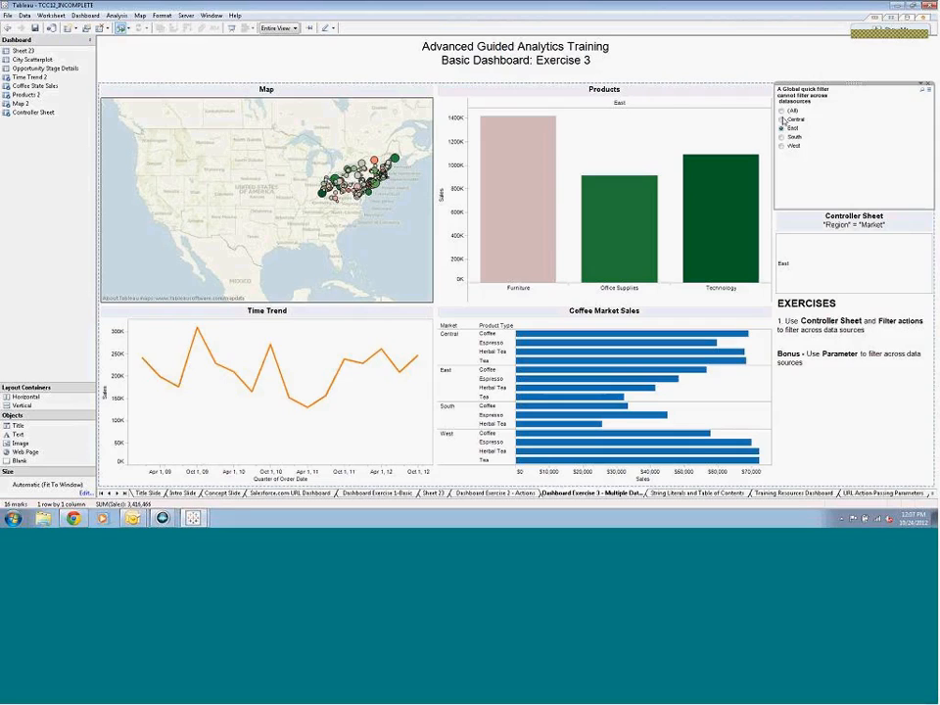
pyautogui.click(782, 112)
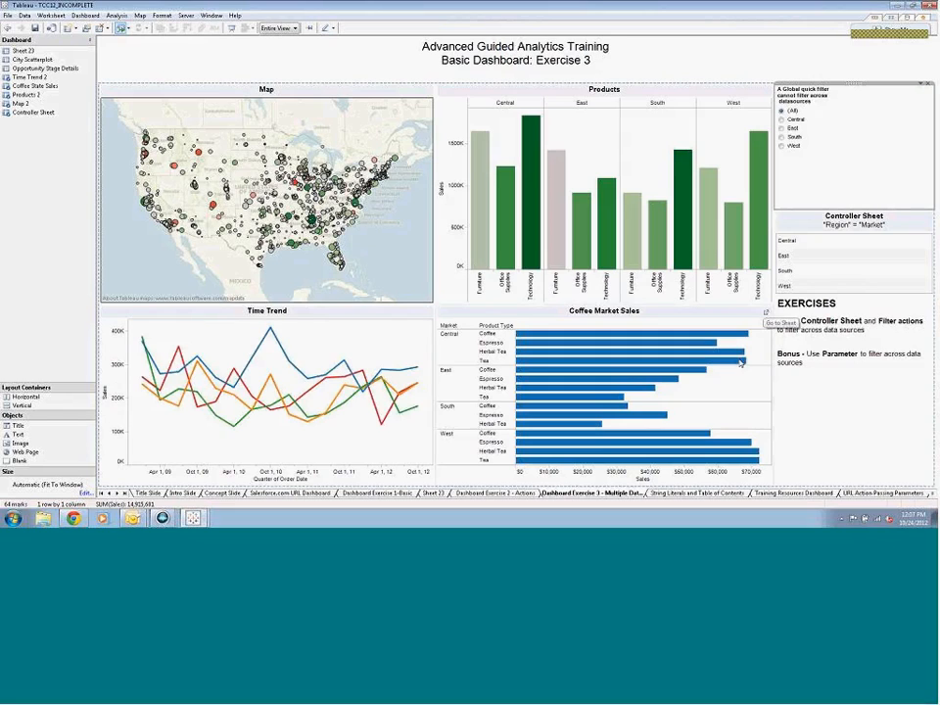
# Insert a new worksheet after String Literals and Table of Contents, with Product Category on Rows and as the text mark
pyautogui.rightClick(688, 494)
pyautogui.click(728, 387)
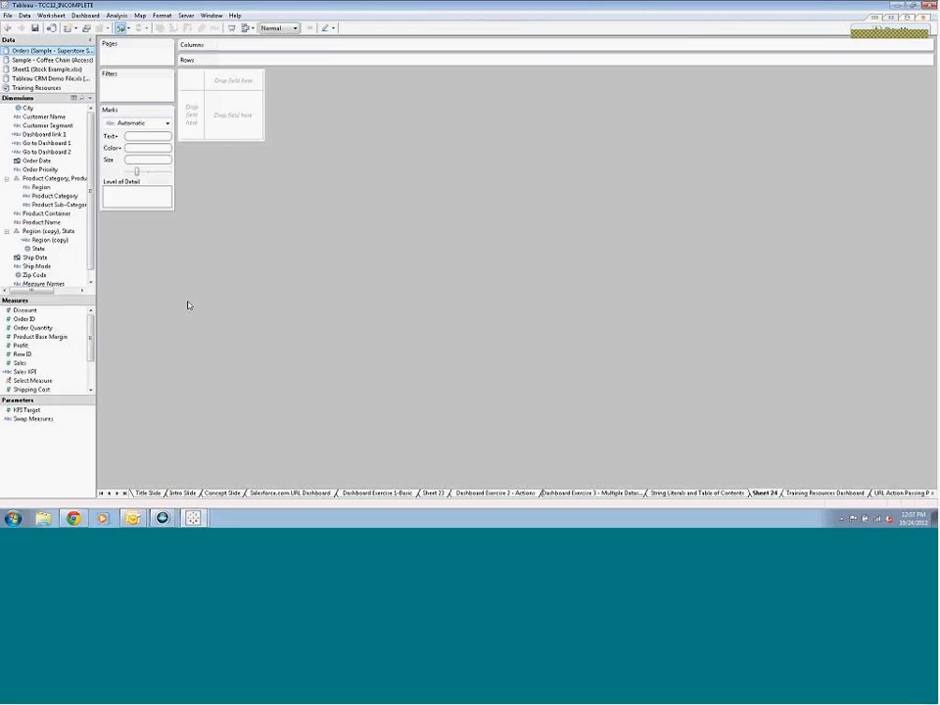
pyautogui.click(68, 197)
pyautogui.moveTo(69, 197); pyautogui.dragTo(283, 62)
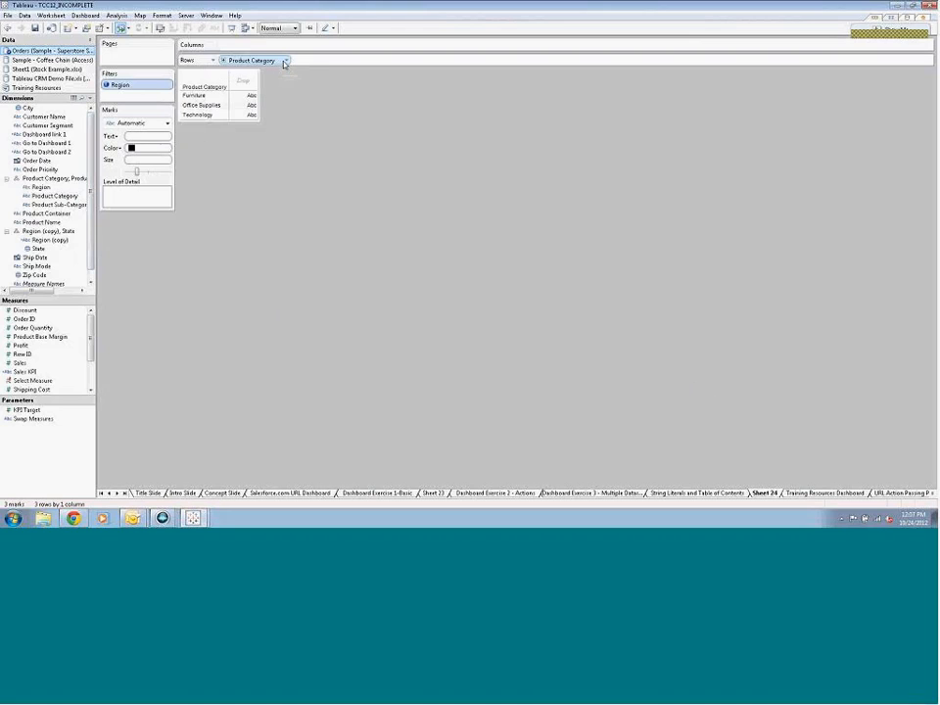
pyautogui.moveTo(56, 197); pyautogui.dragTo(142, 136)
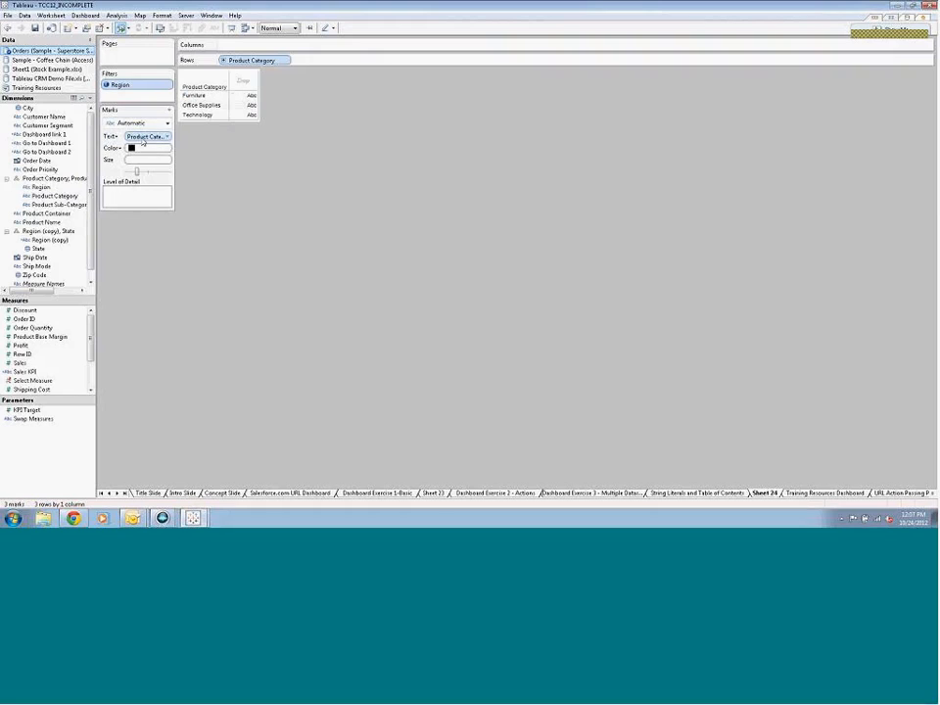
# Hide the Product Category row header and widen the column so the full category names fit
pyautogui.click(284, 61)
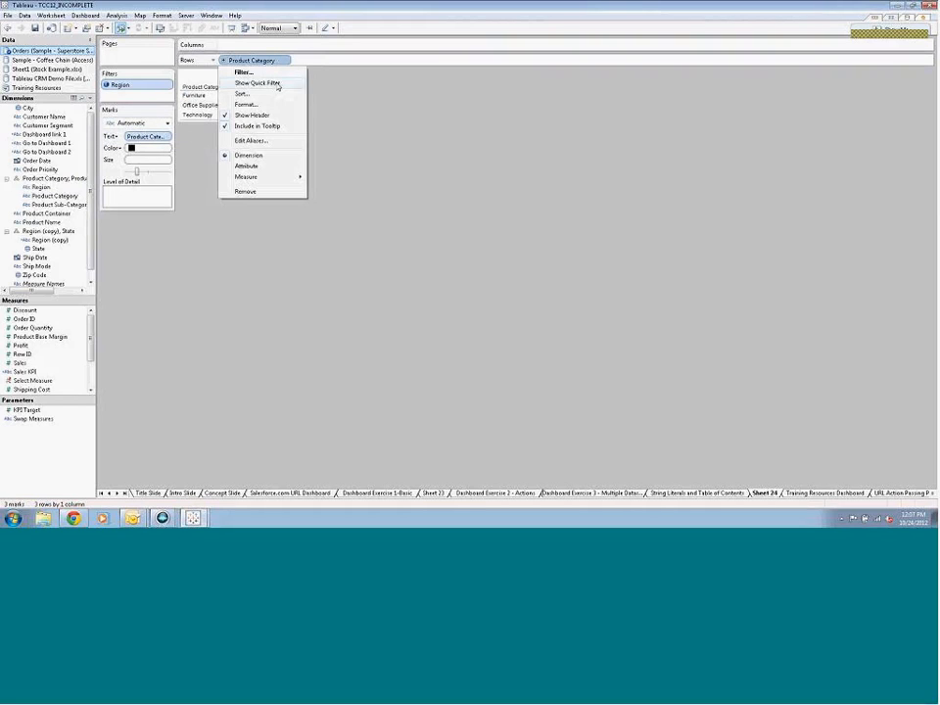
pyautogui.click(272, 119)
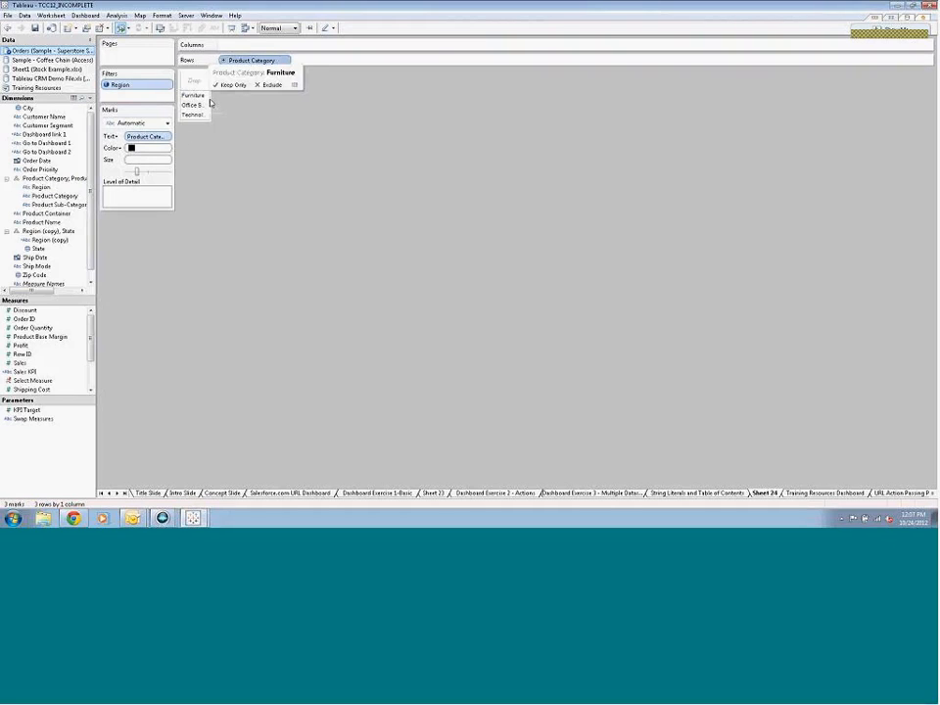
pyautogui.moveTo(208, 101); pyautogui.dragTo(250, 104)
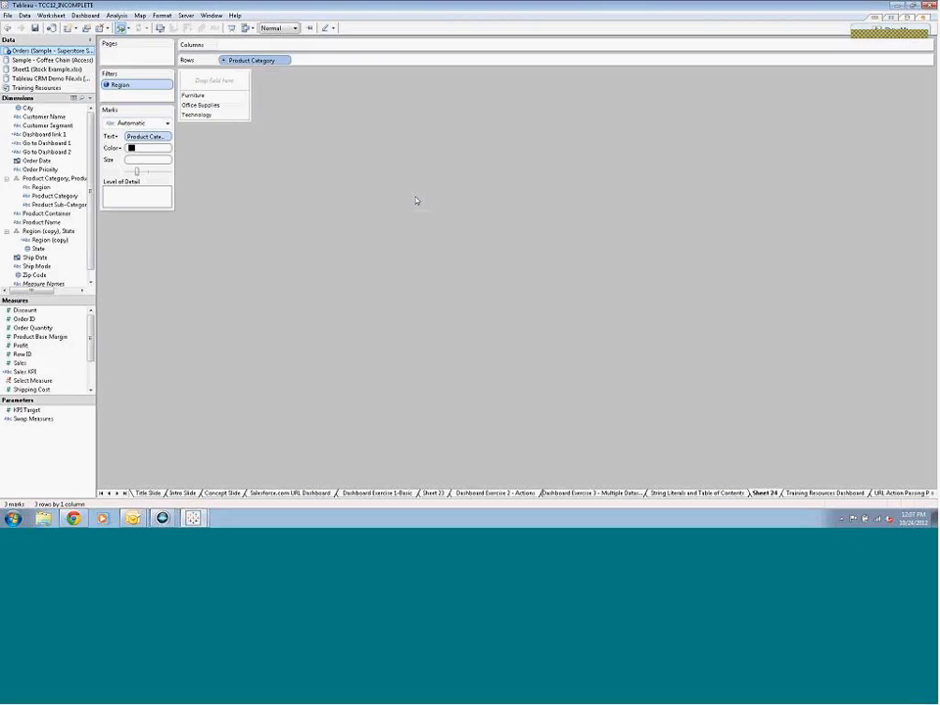
# Return to Dashboard Exercise 3 and add a filter action with Controller Sheet as its only source sheet
pyautogui.click(598, 493)
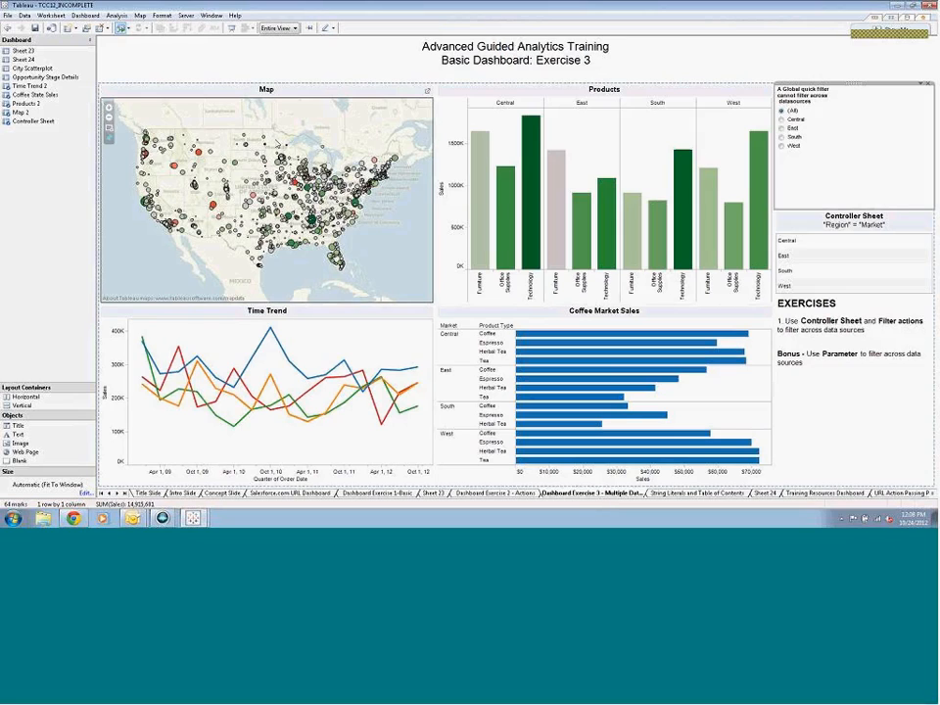
pyautogui.click(88, 15)
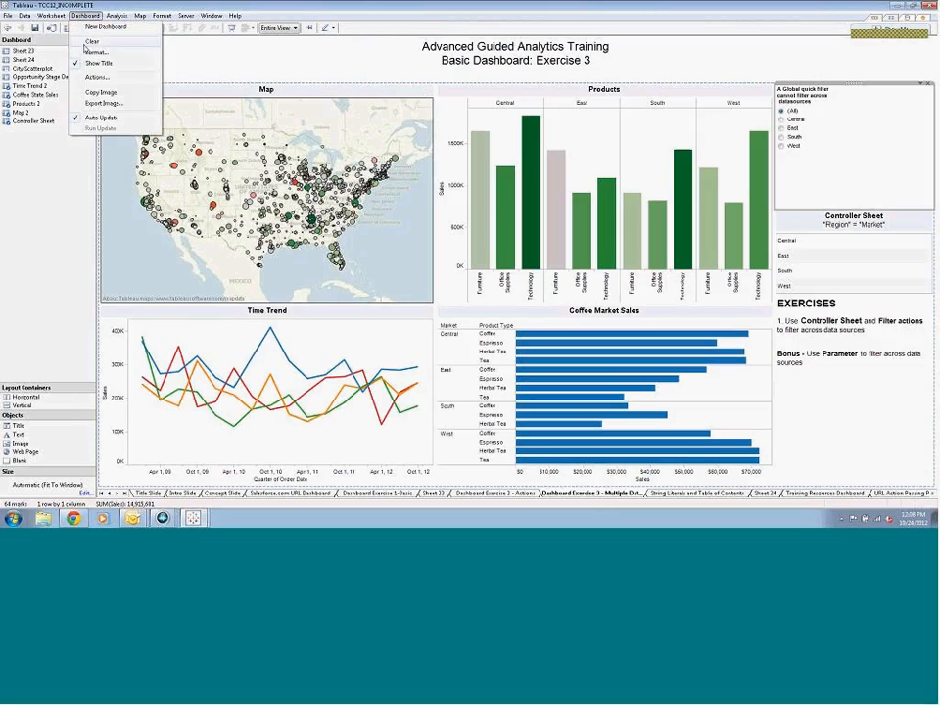
pyautogui.click(83, 80)
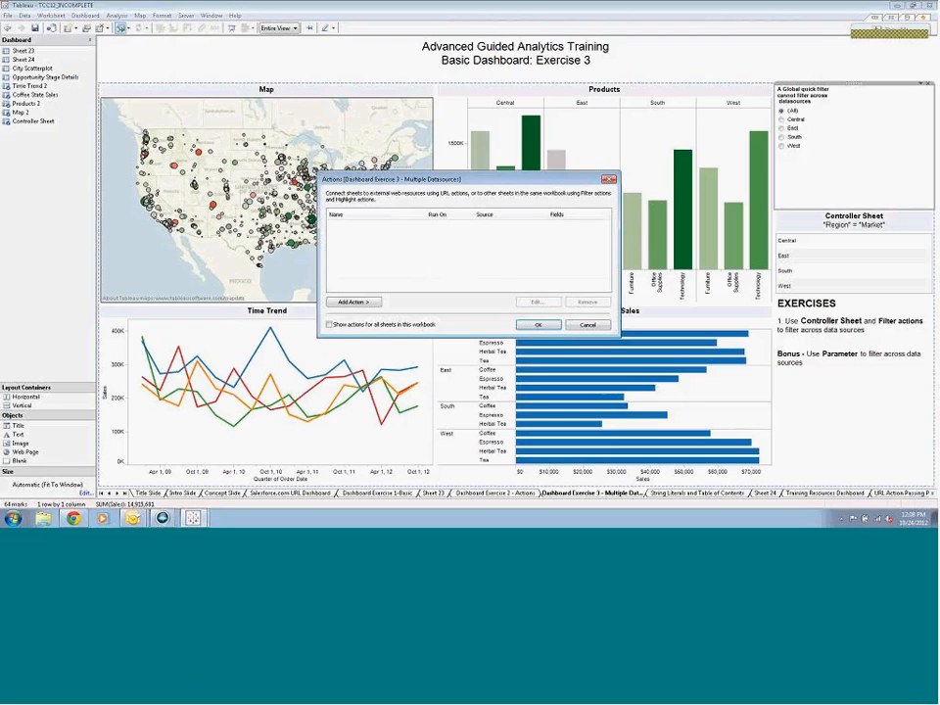
pyautogui.click(361, 303)
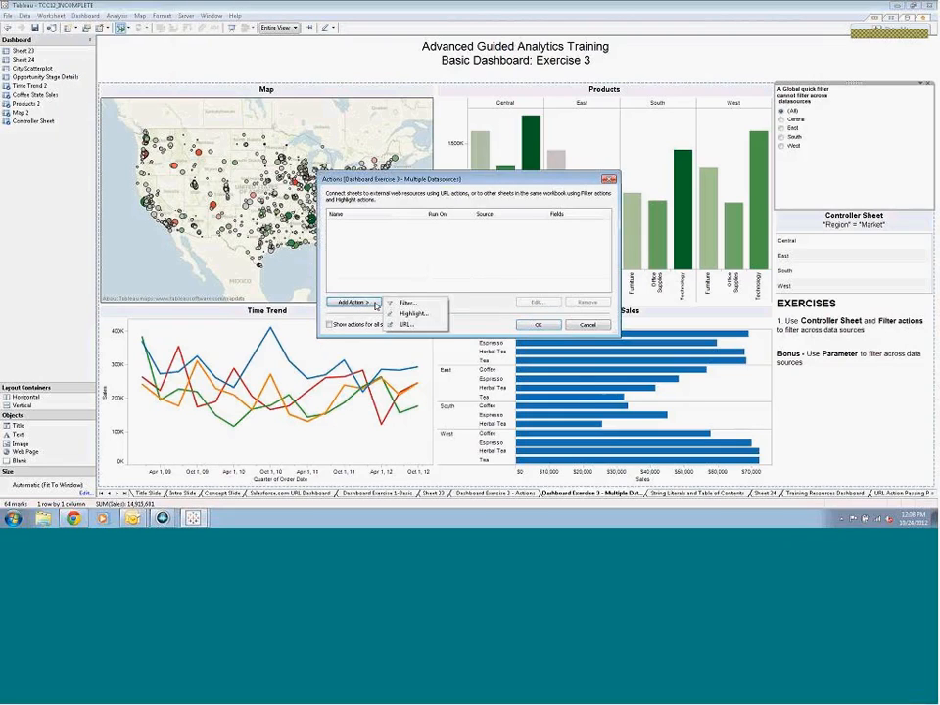
pyautogui.click(398, 302)
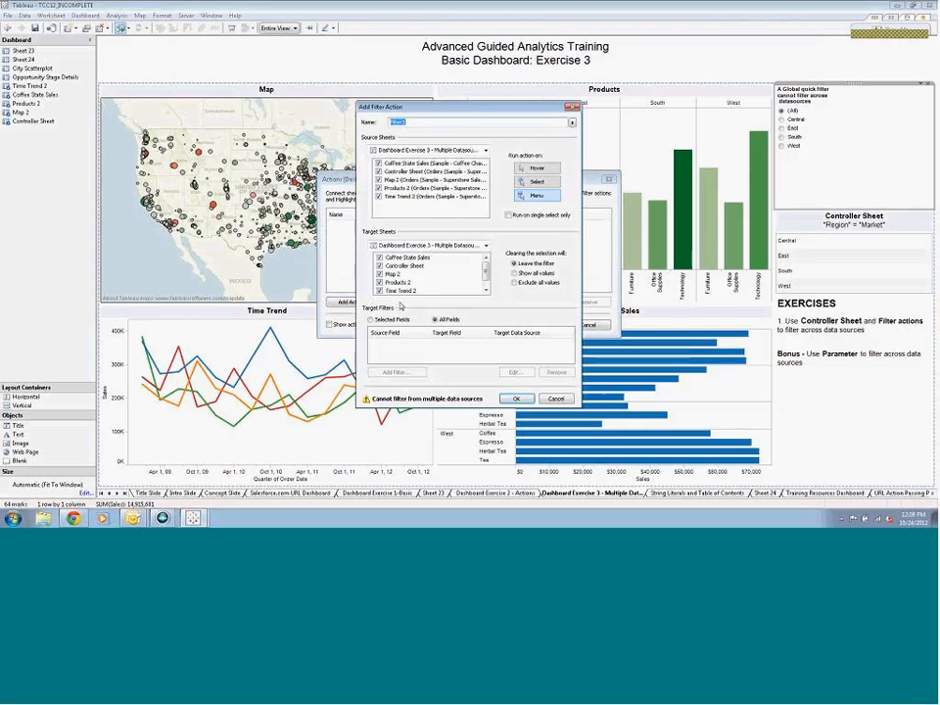
pyautogui.click(379, 163)
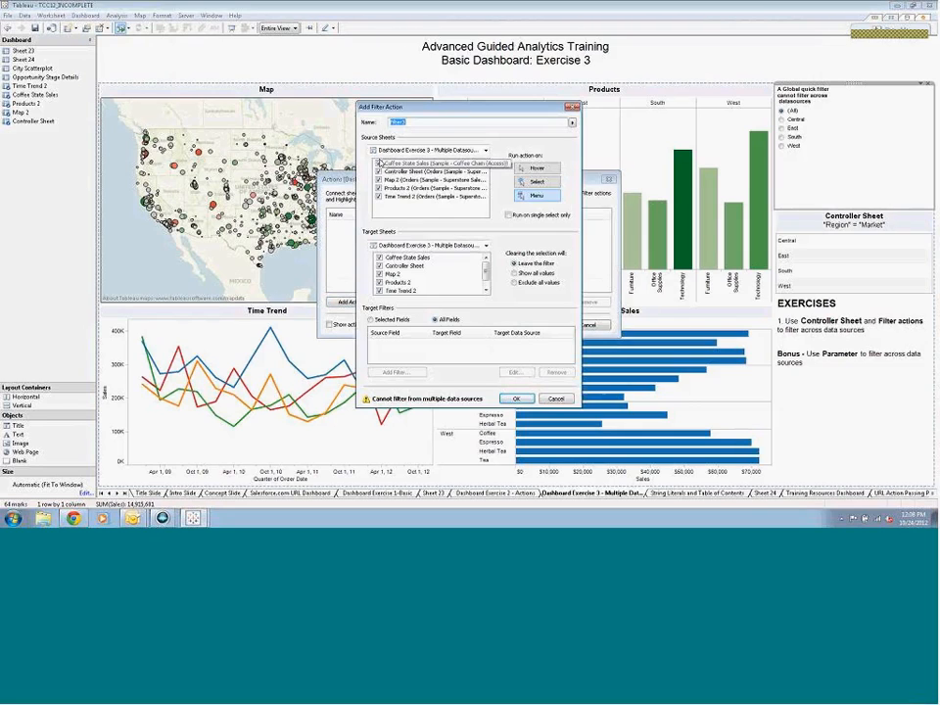
pyautogui.click(379, 179)
pyautogui.click(379, 188)
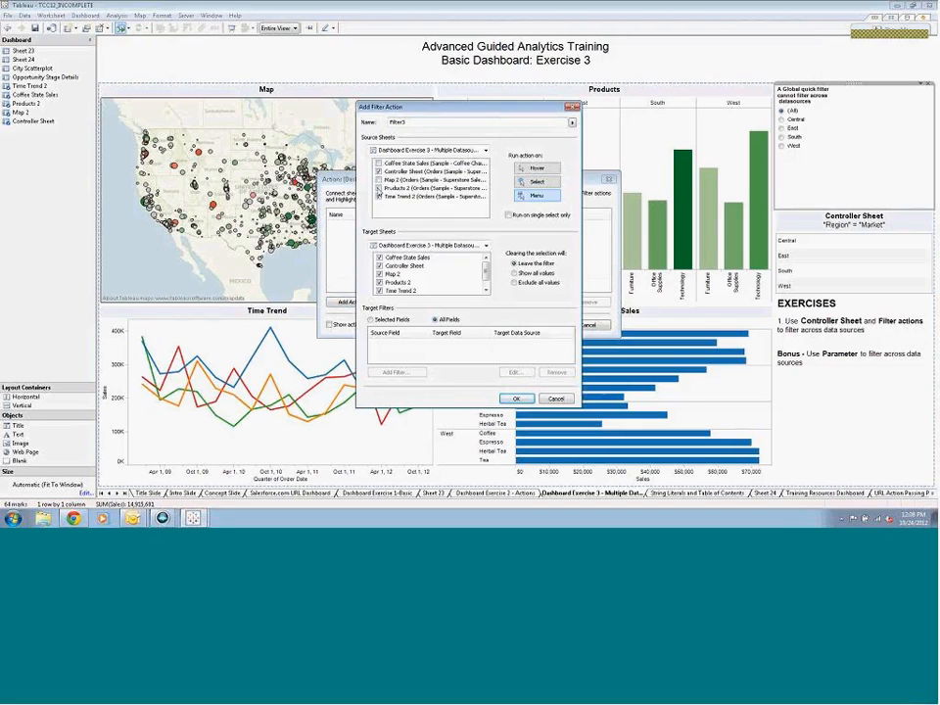
pyautogui.click(379, 197)
# Limit the filter action to selected fields, mapping Region to Market in the Sample - Coffee Chain (Access) data source, and save it
pyautogui.click(371, 321)
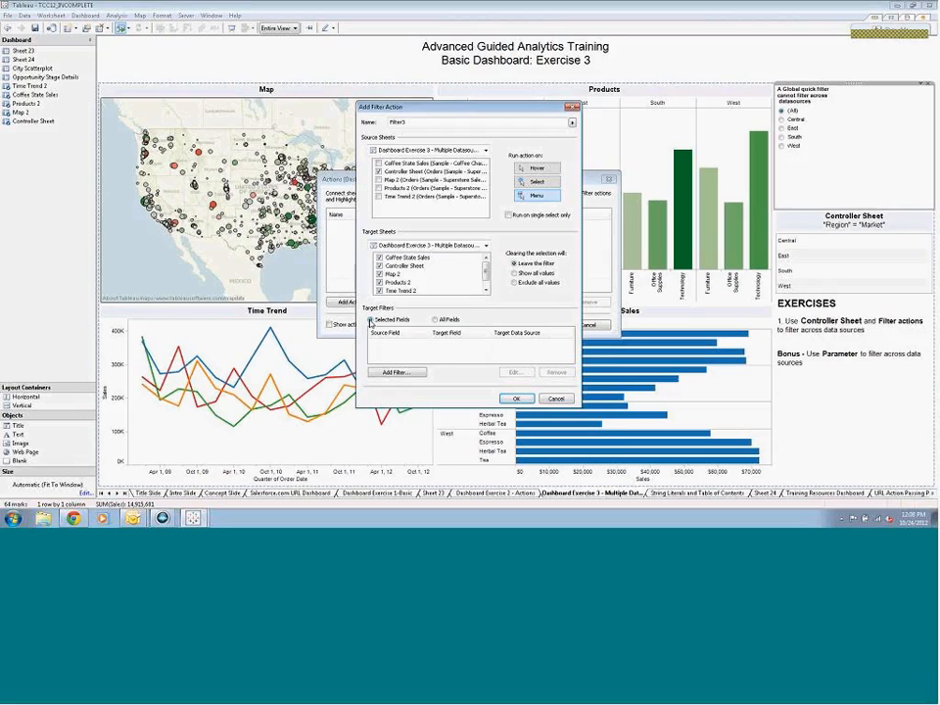
pyautogui.click(392, 373)
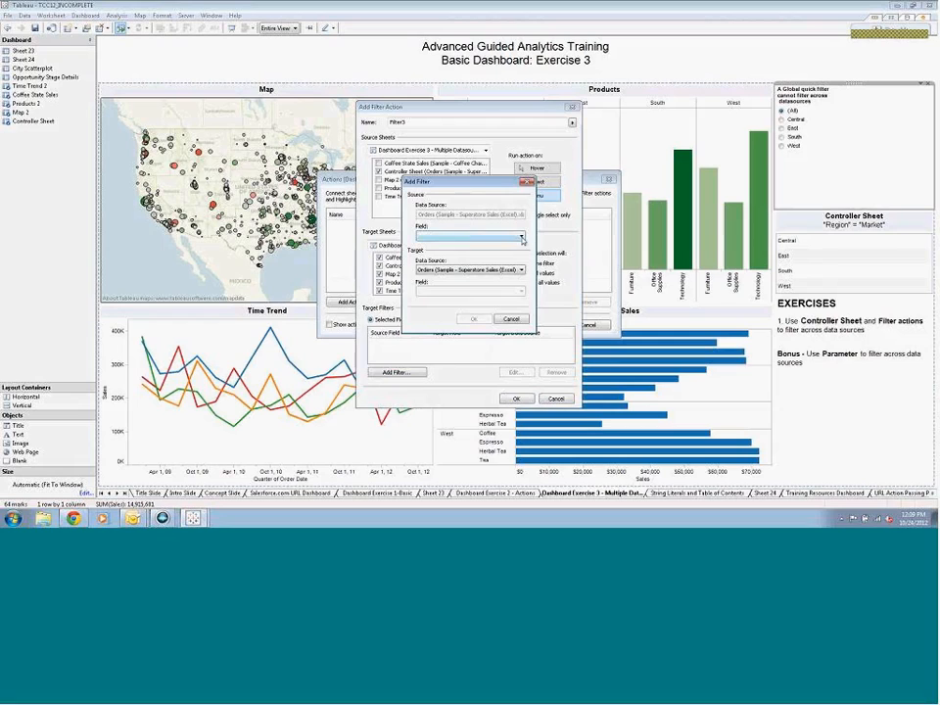
pyautogui.click(522, 239)
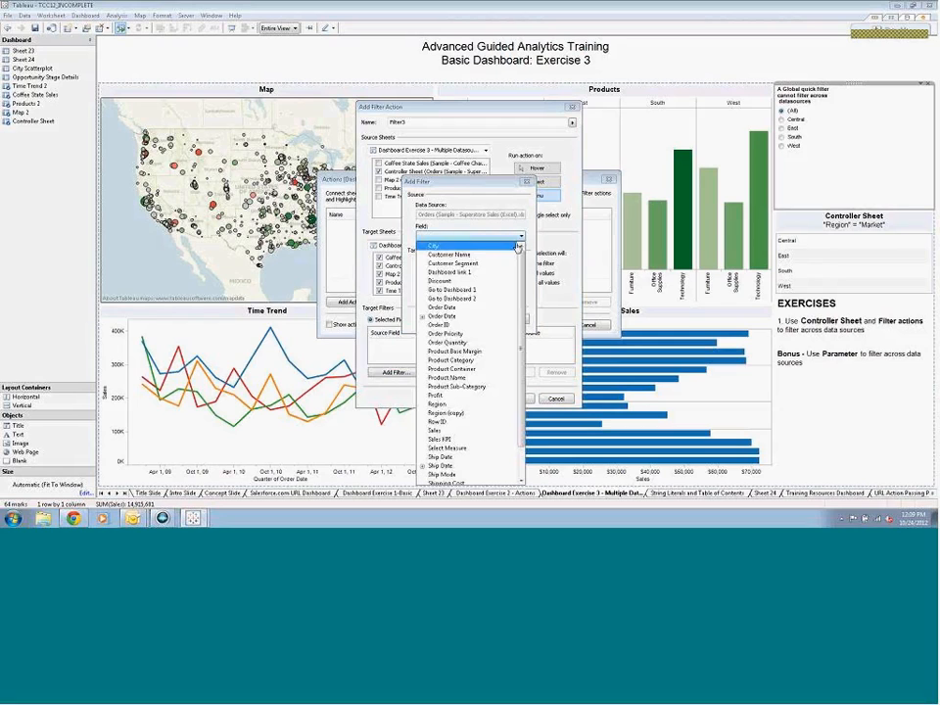
pyautogui.click(441, 404)
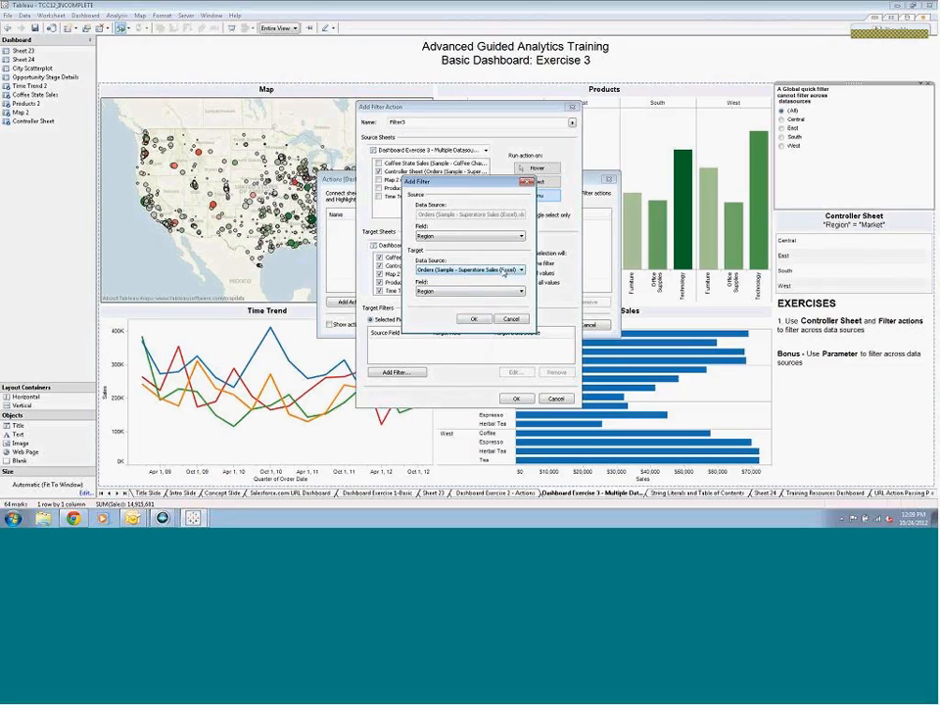
pyautogui.click(521, 269)
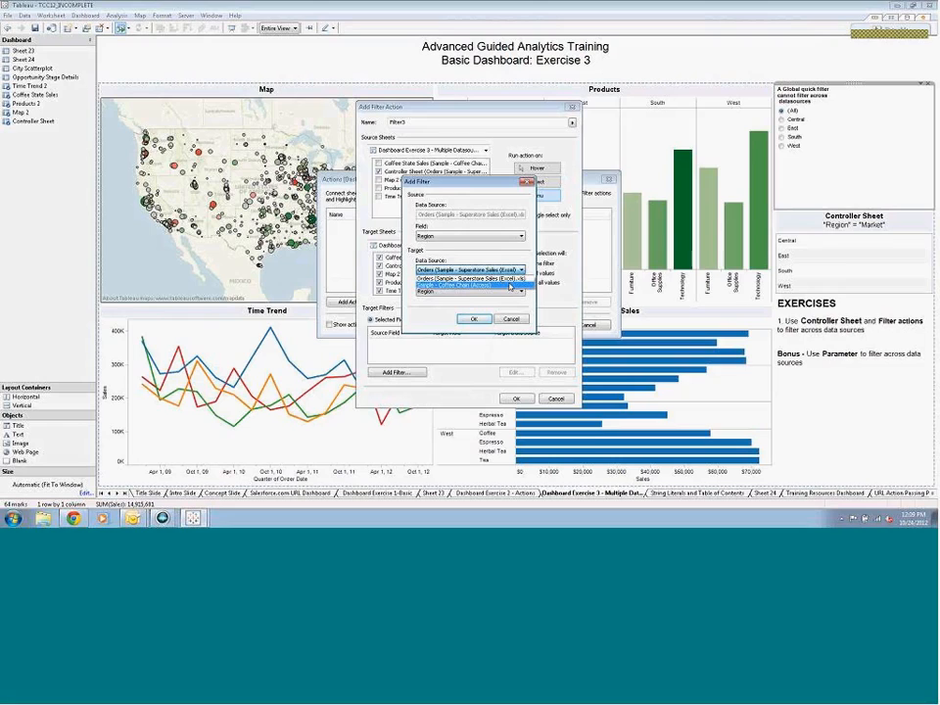
pyautogui.click(509, 285)
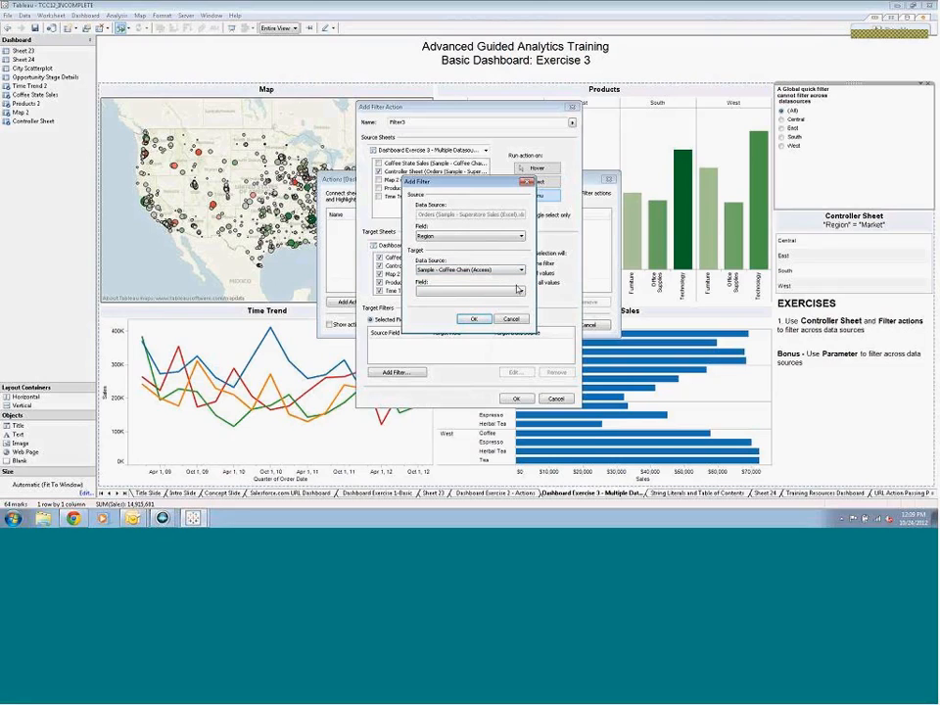
pyautogui.click(519, 290)
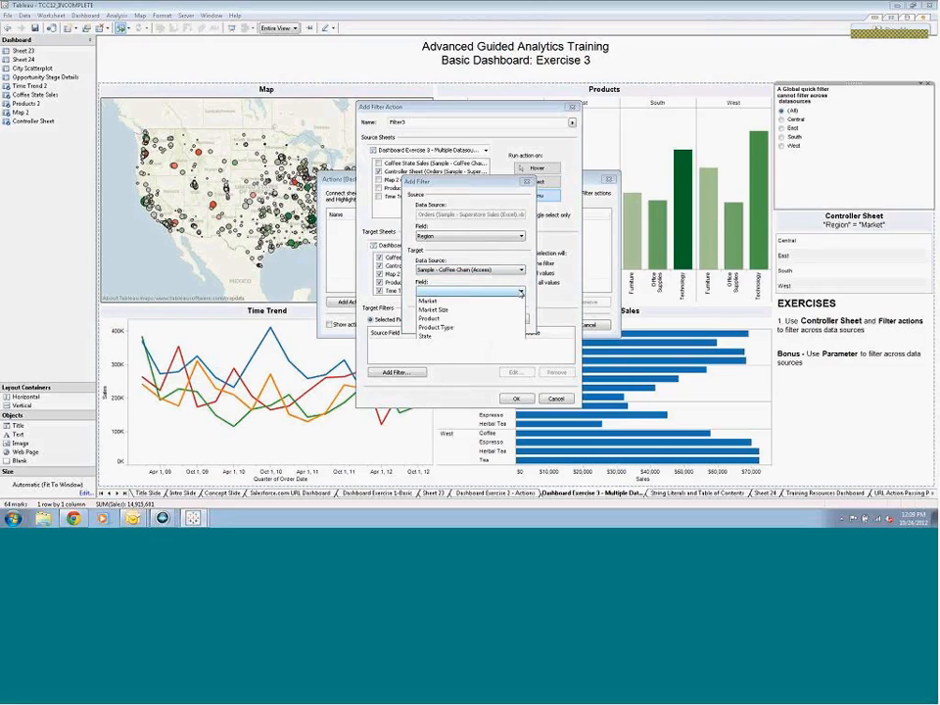
pyautogui.click(503, 302)
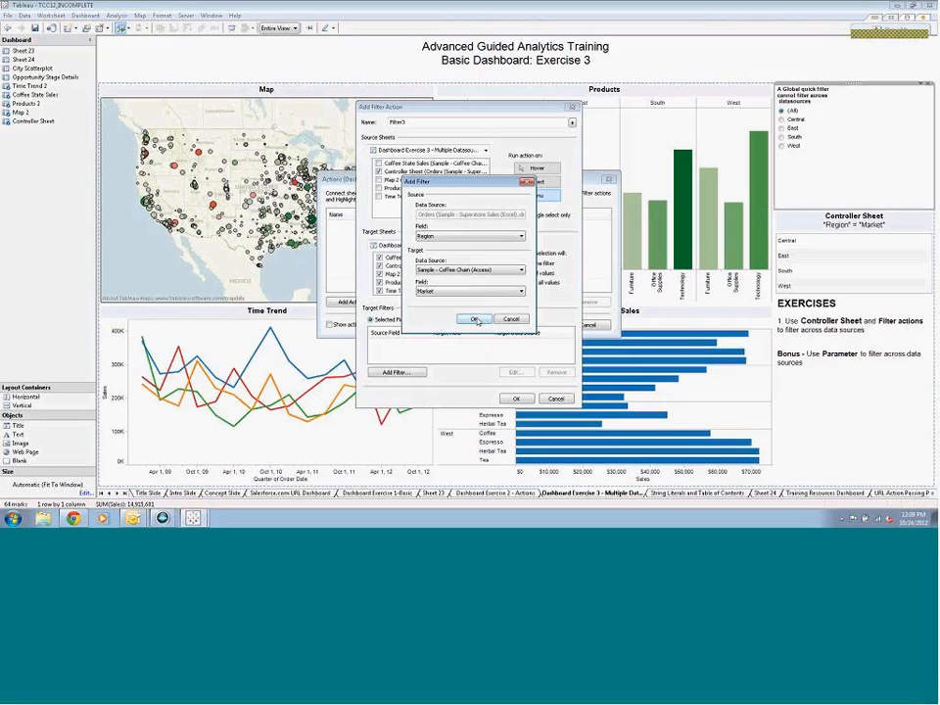
pyautogui.click(475, 321)
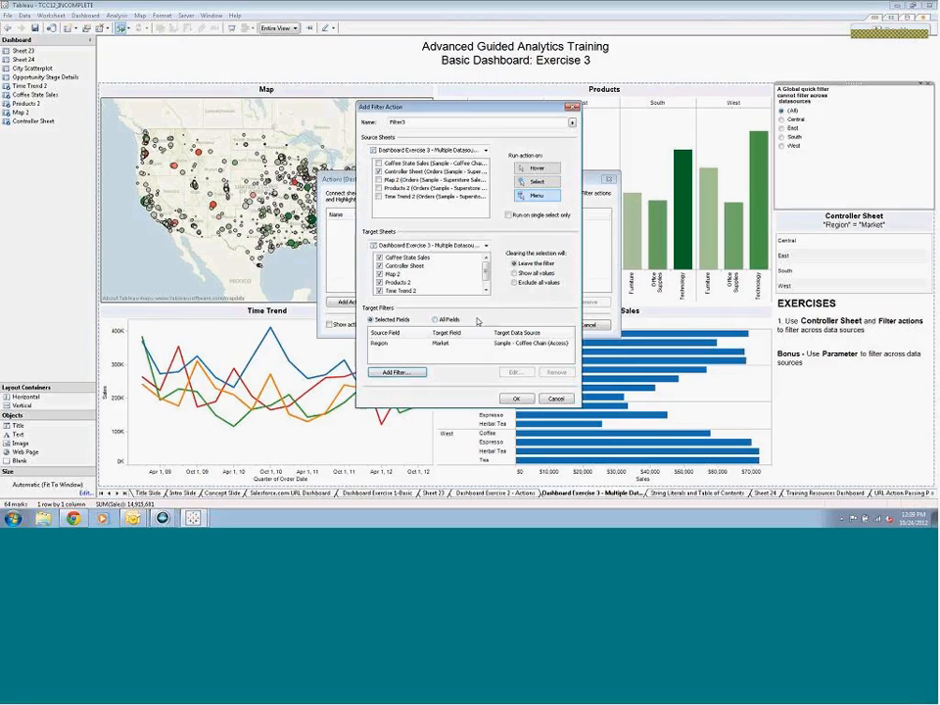
pyautogui.click(516, 399)
pyautogui.click(532, 326)
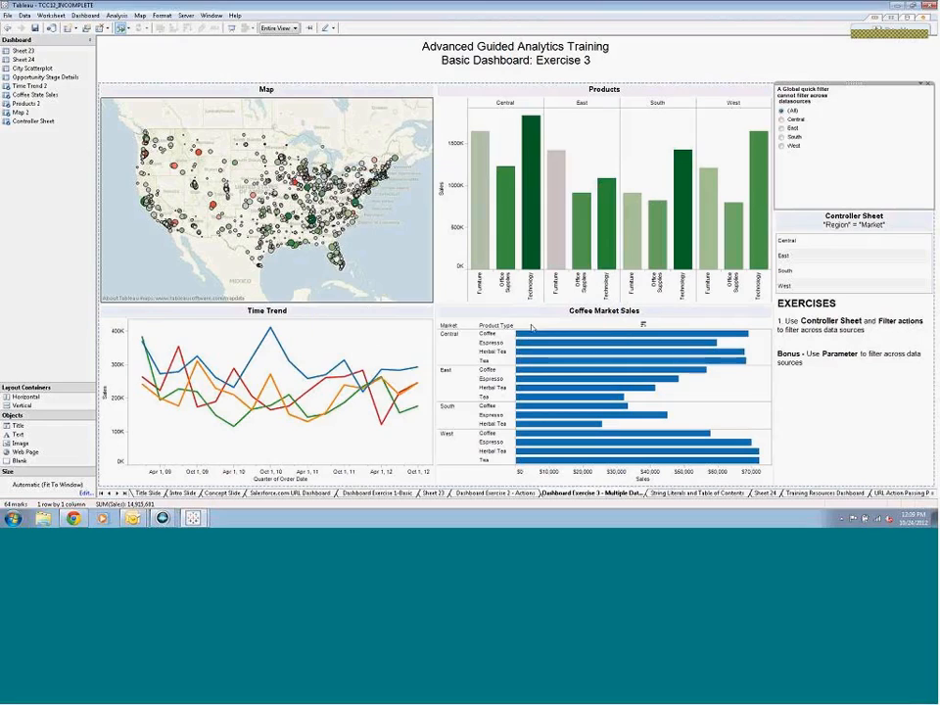
# Test the new filter action by selecting East in the Controller Sheet
pyautogui.click(797, 257)
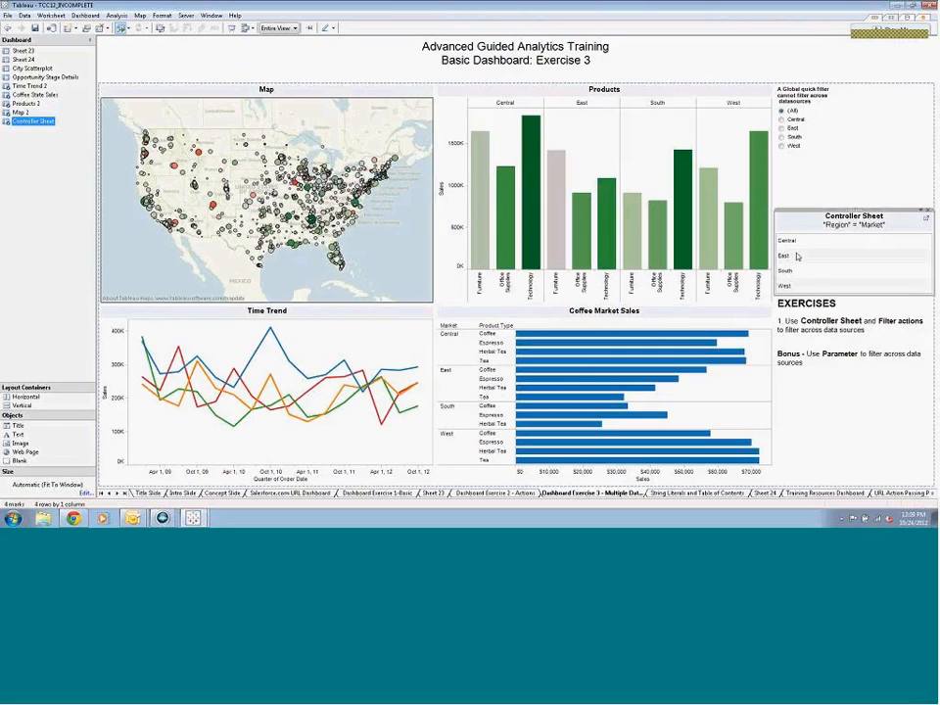
pyautogui.click(798, 257)
pyautogui.click(798, 257)
pyautogui.click(785, 256)
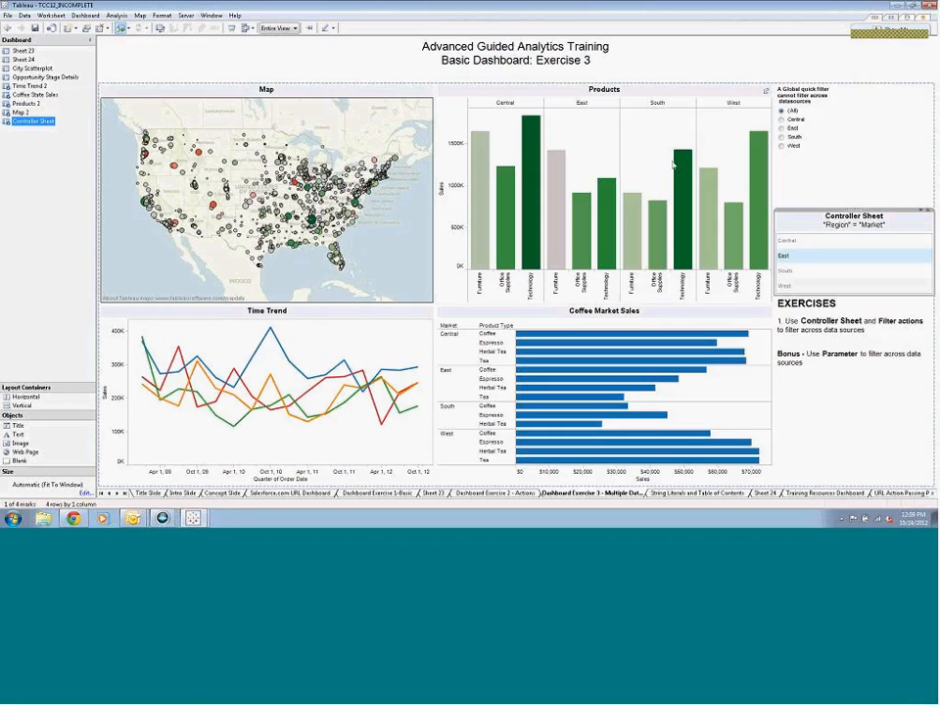
# Set the Filter3 action to run on select and test it with South in the Controller Sheet
pyautogui.click(85, 16)
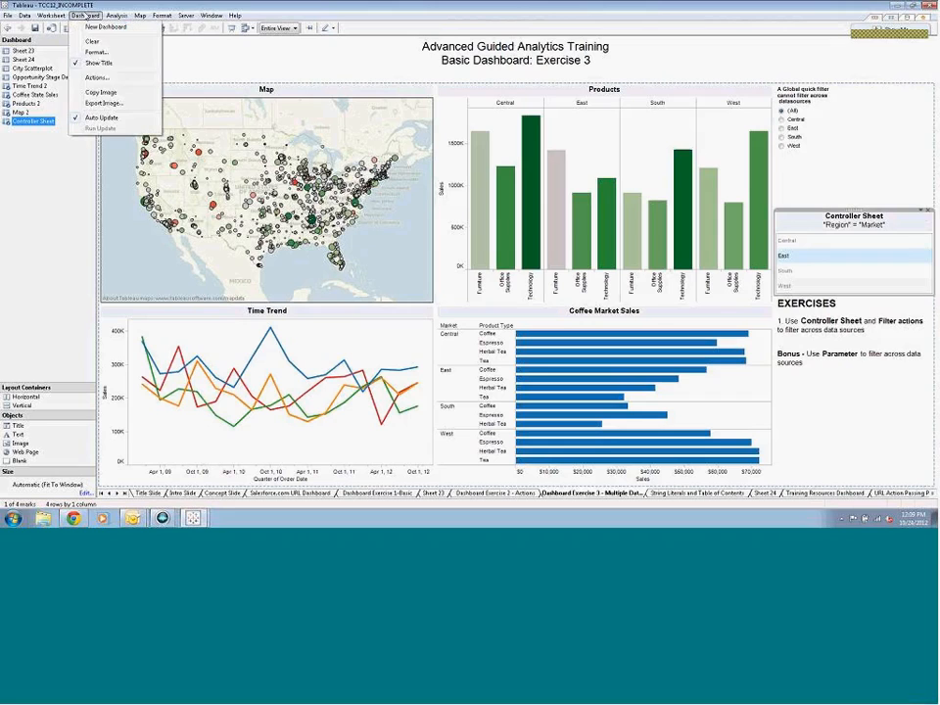
pyautogui.click(98, 79)
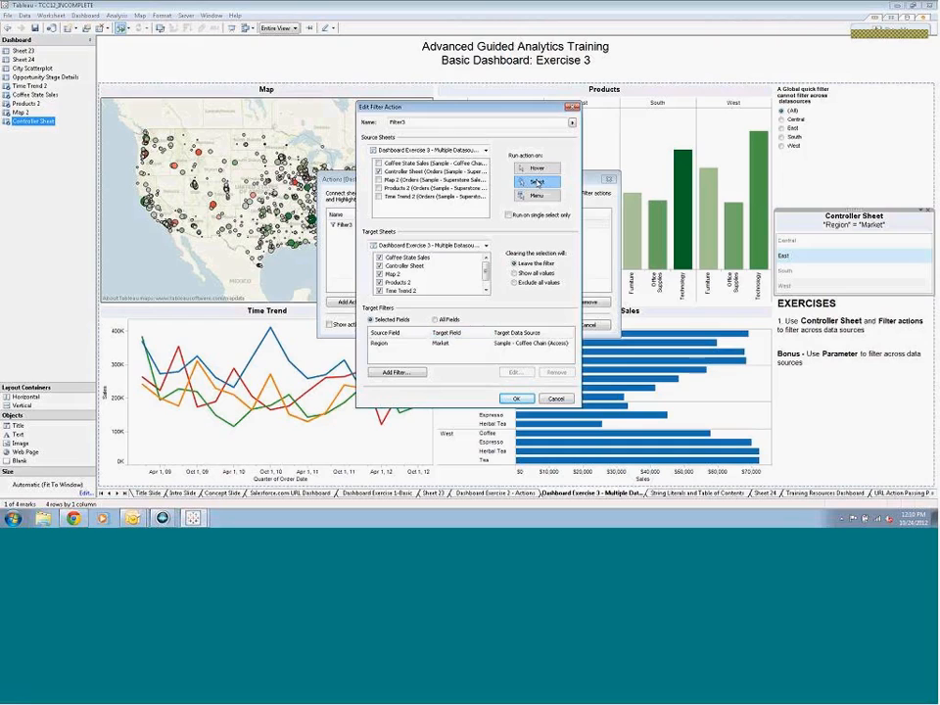
pyautogui.click(516, 399)
pyautogui.click(538, 324)
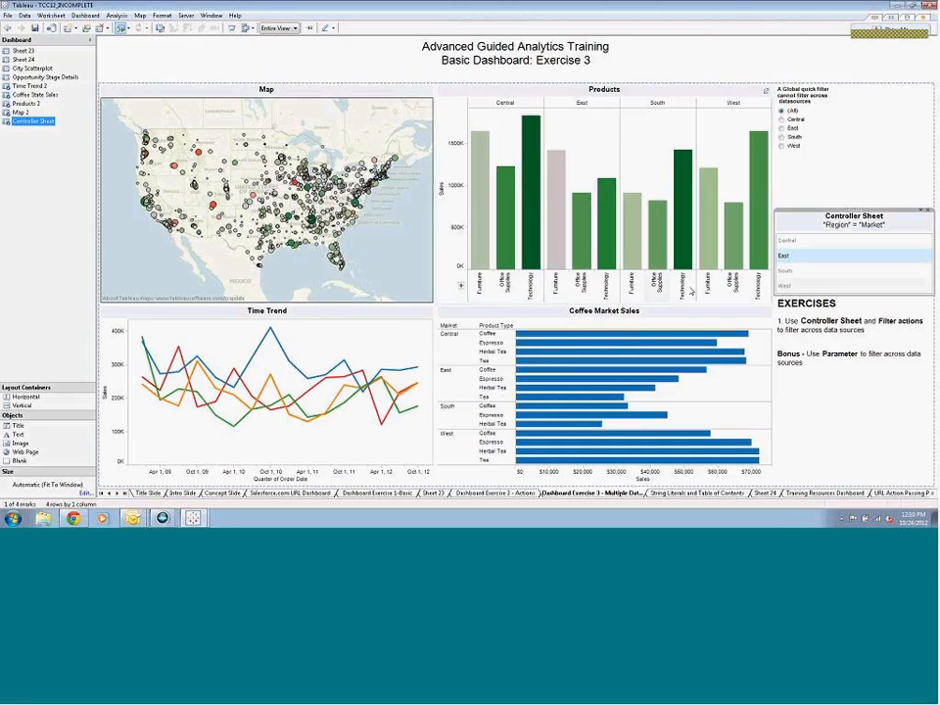
pyautogui.click(798, 271)
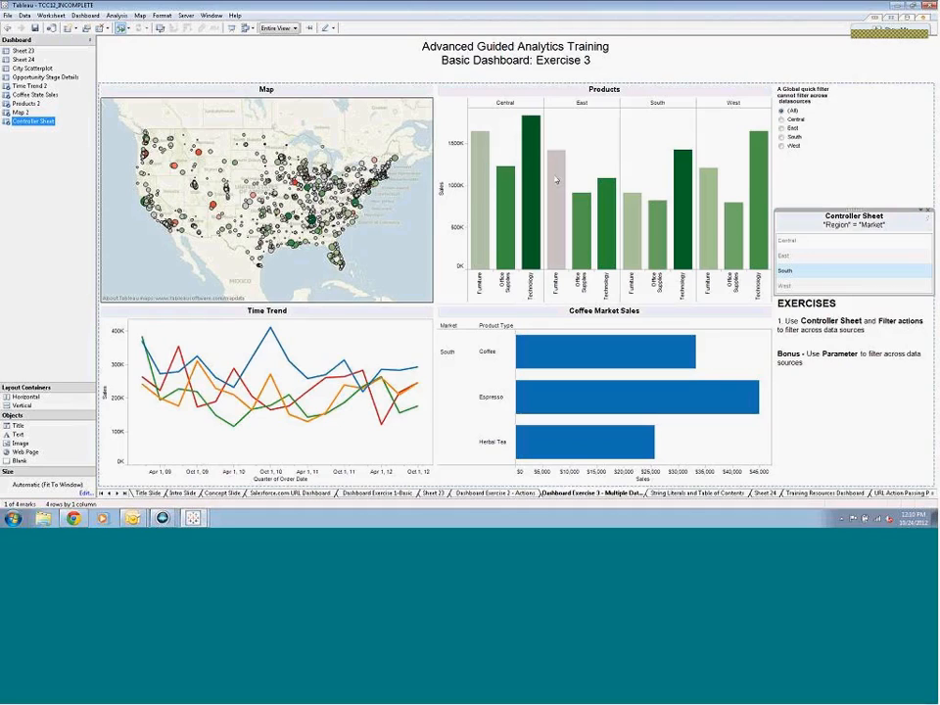
# Add a target filter to the Filter3 action mapping Region to Region in Orders (Sample - Superstore Sales (Excel)), and save the action
pyautogui.click(85, 15)
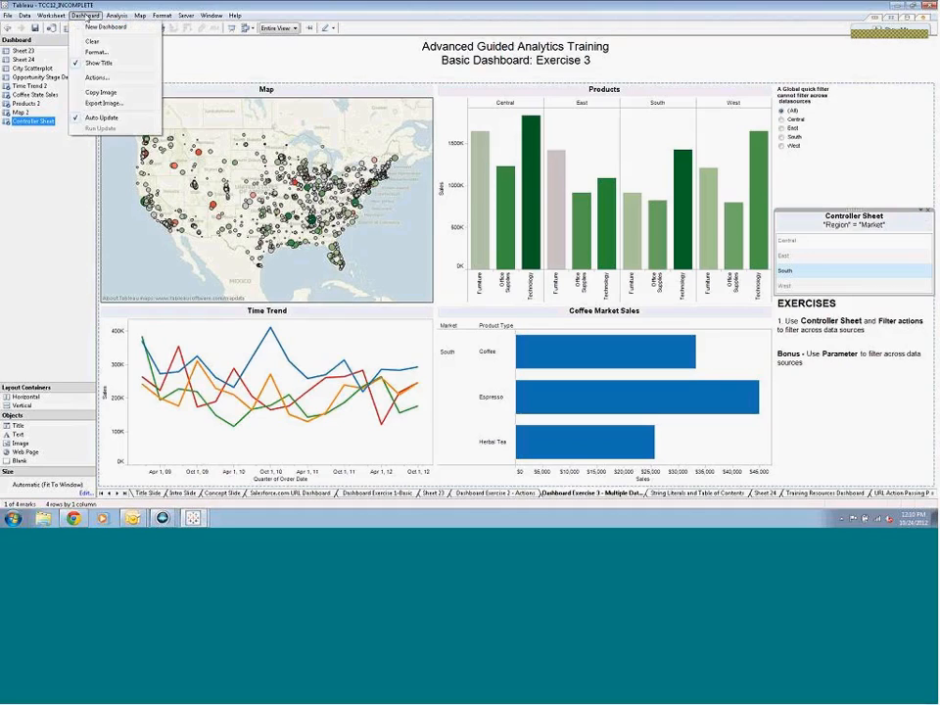
pyautogui.click(93, 77)
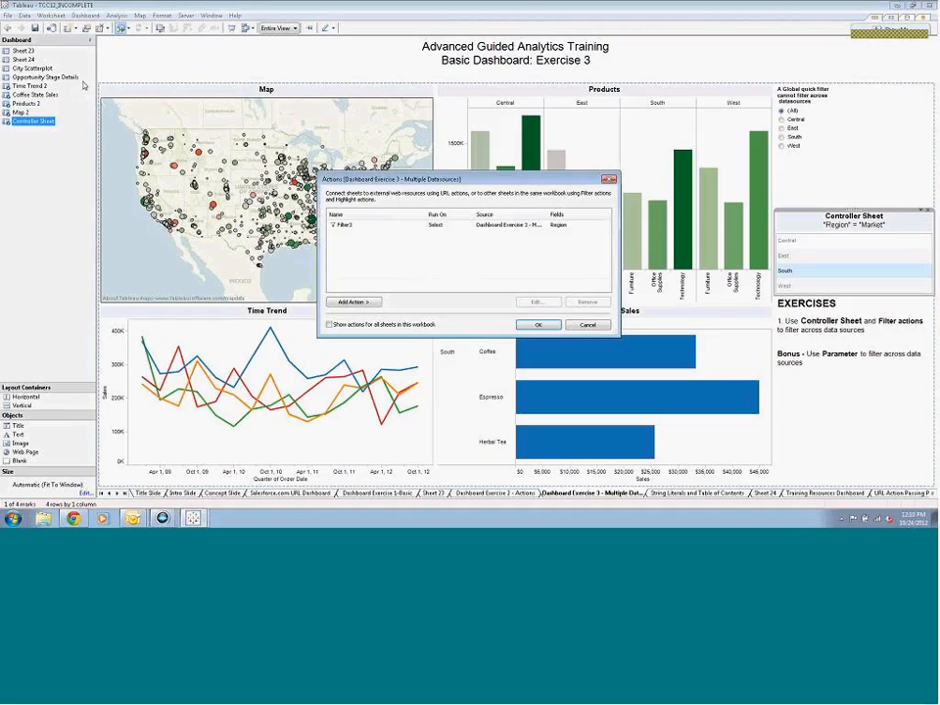
pyautogui.doubleClick(350, 227)
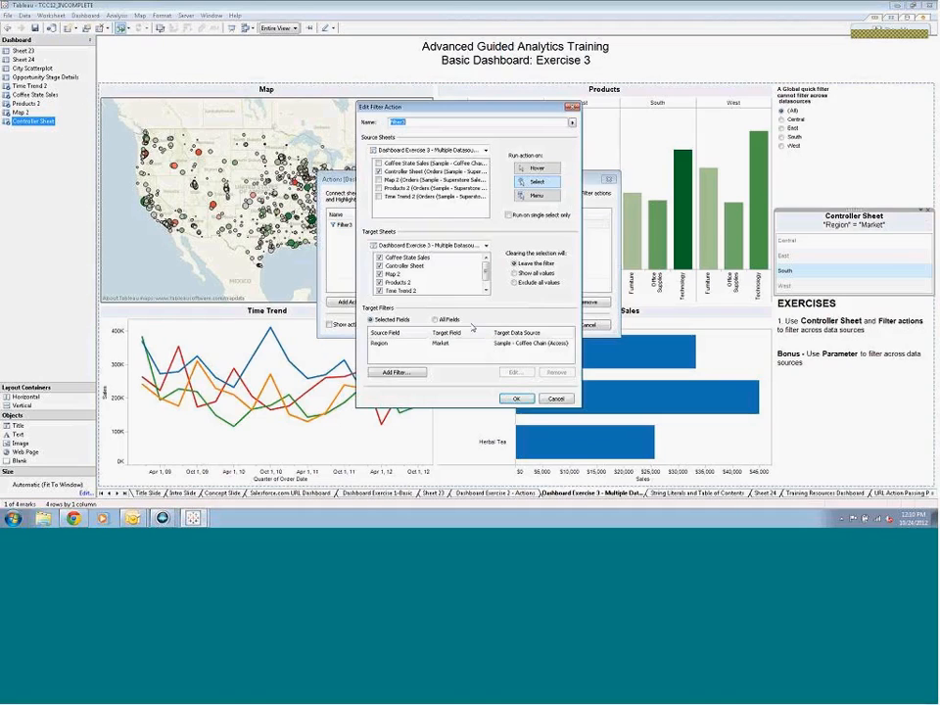
pyautogui.click(396, 373)
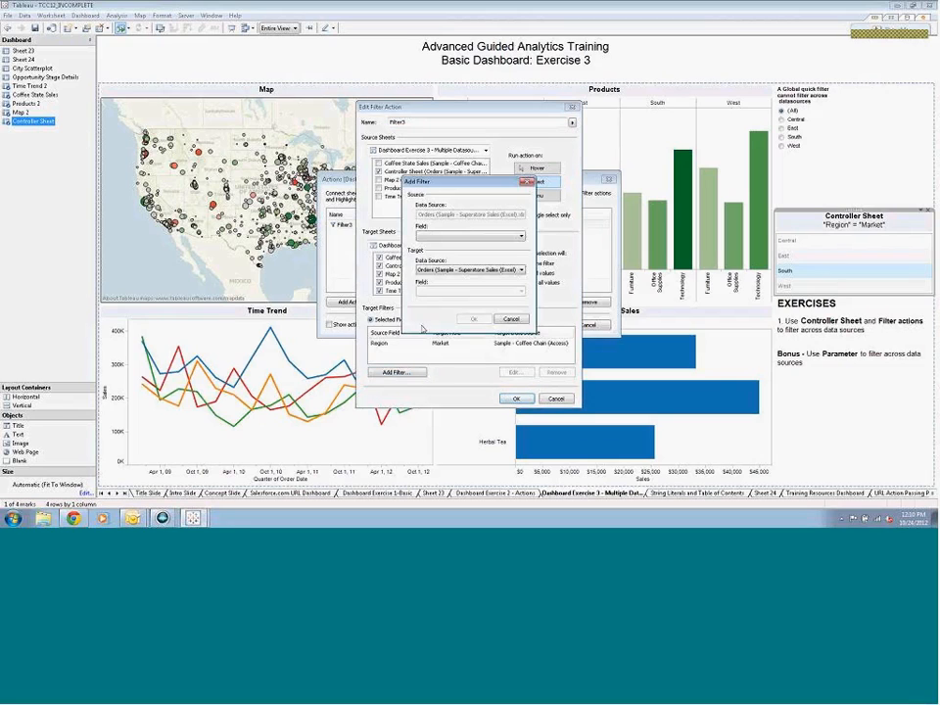
pyautogui.click(520, 236)
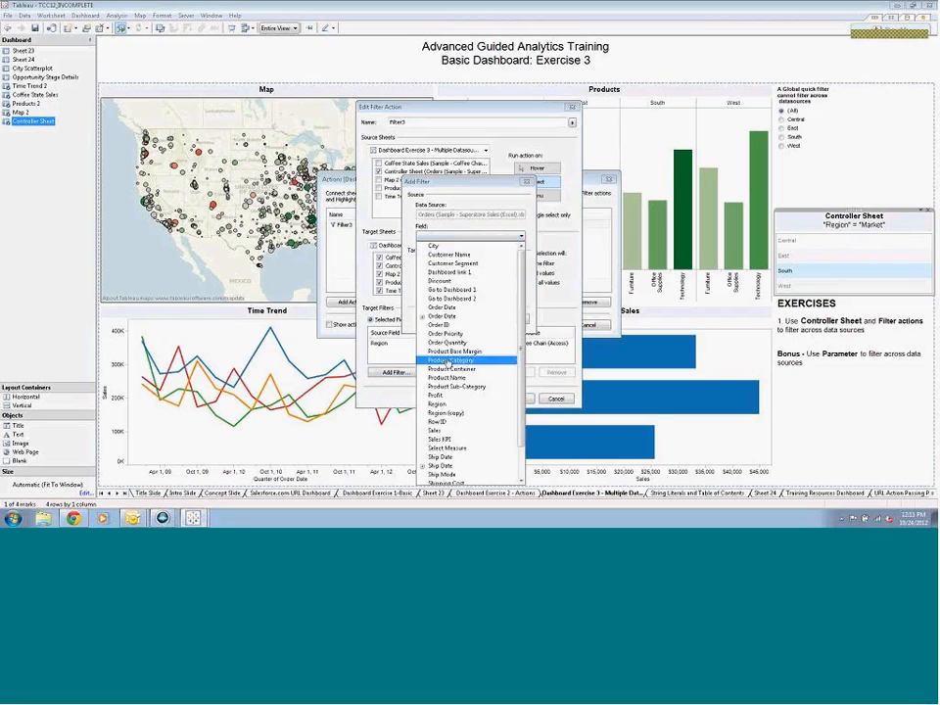
pyautogui.click(443, 404)
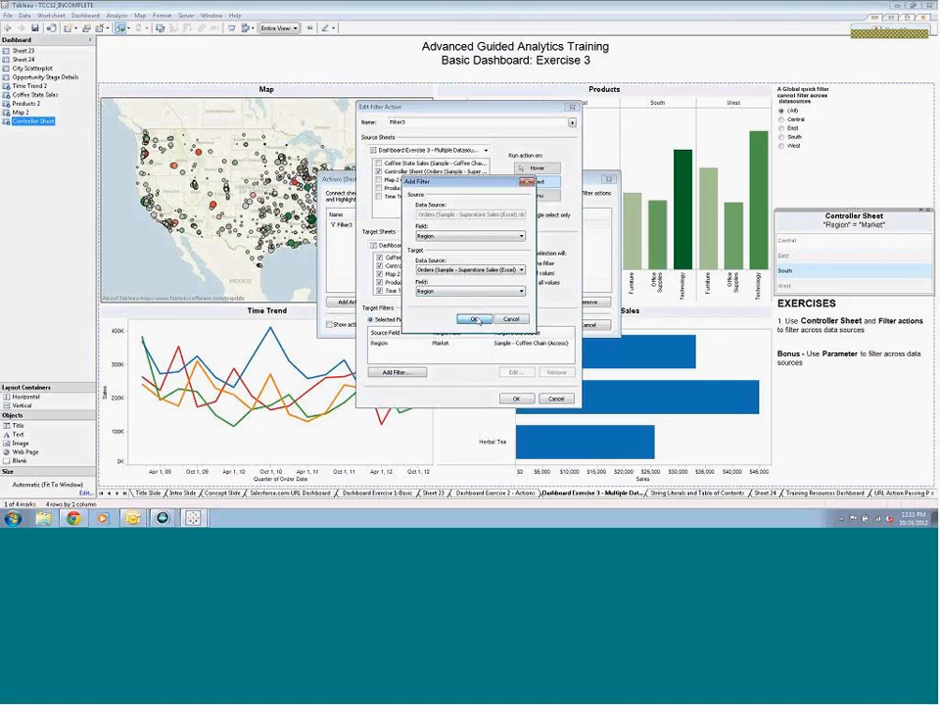
pyautogui.click(474, 319)
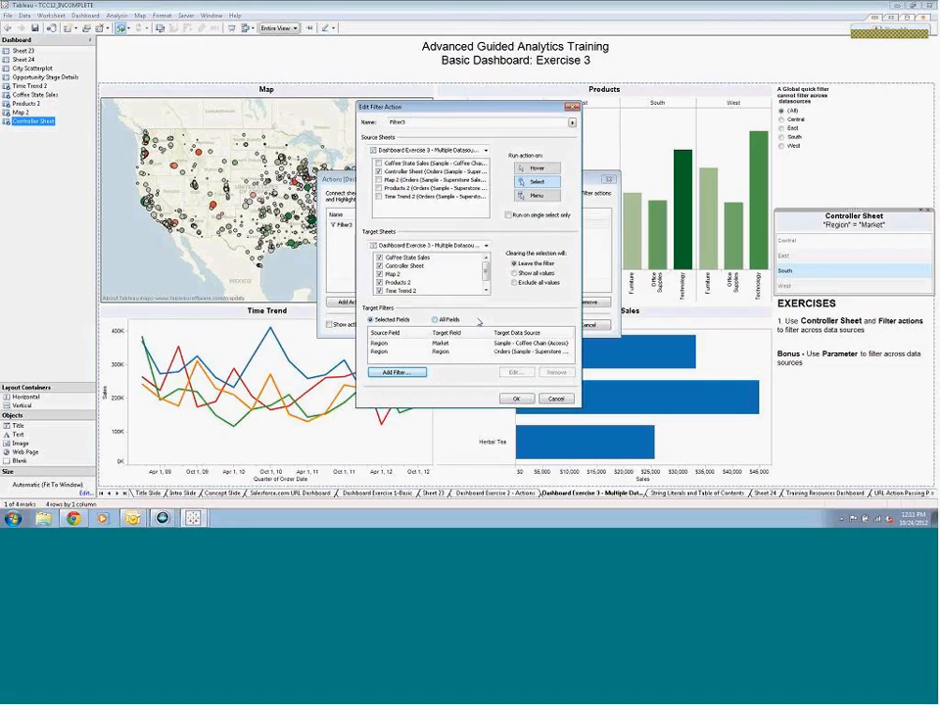
pyautogui.click(516, 398)
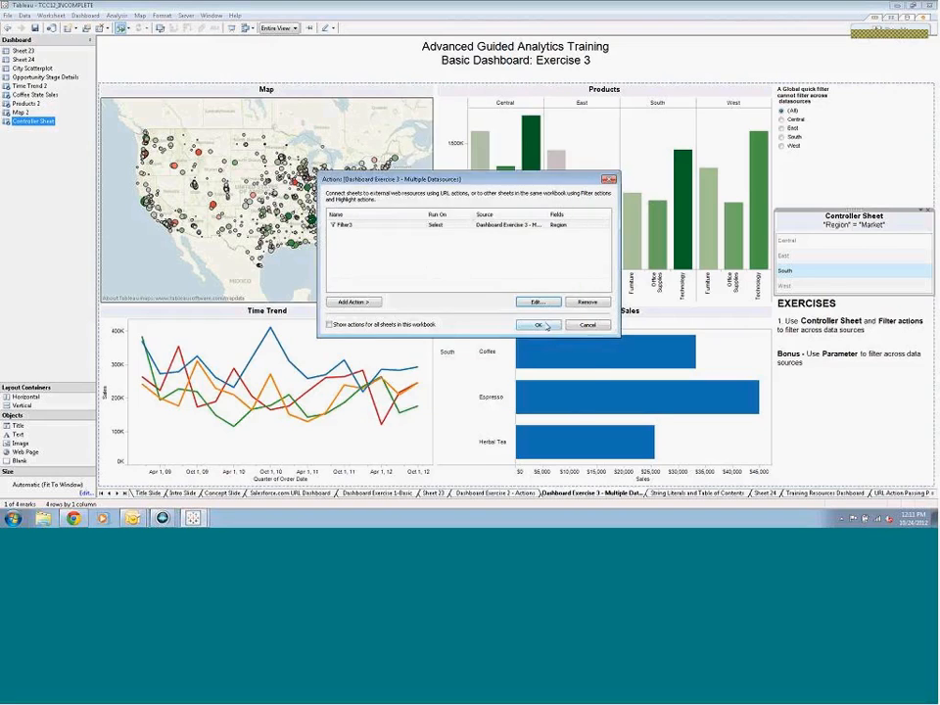
pyautogui.click(545, 325)
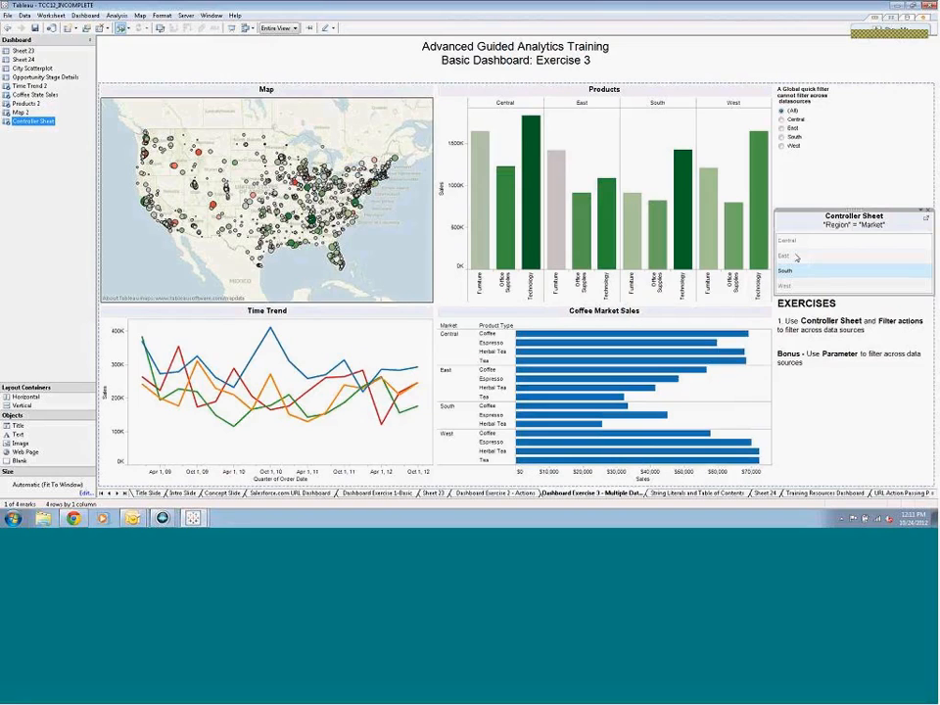
# Test the filter action with East in the Controller Sheet and open the String Literals and Table of Contents dashboard
pyautogui.click(796, 256)
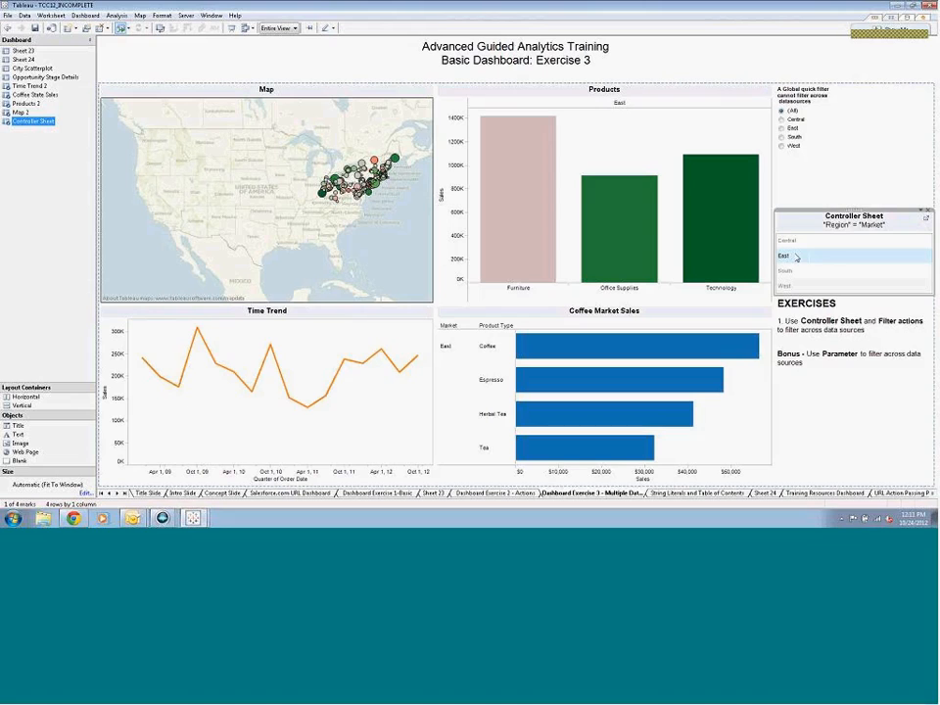
pyautogui.click(698, 492)
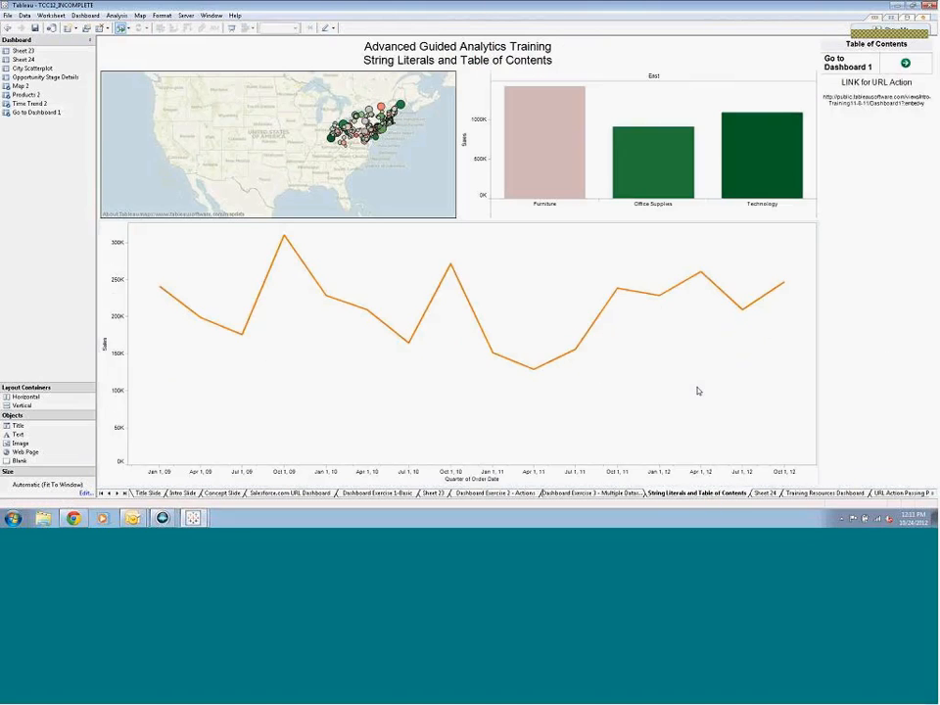
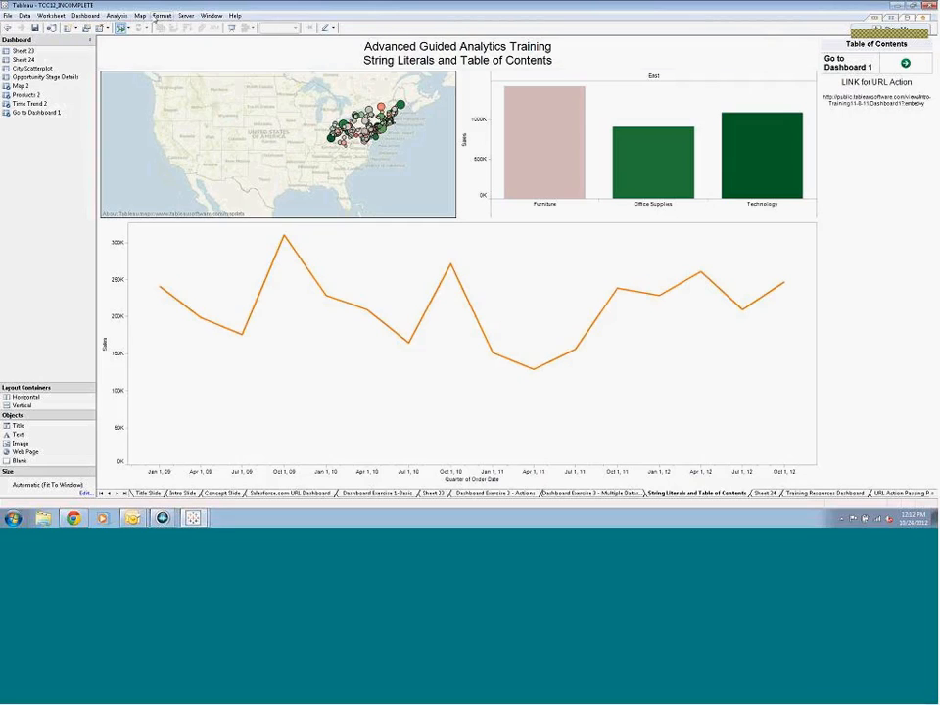
# Add a filter action to the dashboard with only the Go to Dashboard 1 sheet as its source
pyautogui.click(86, 16)
pyautogui.click(94, 77)
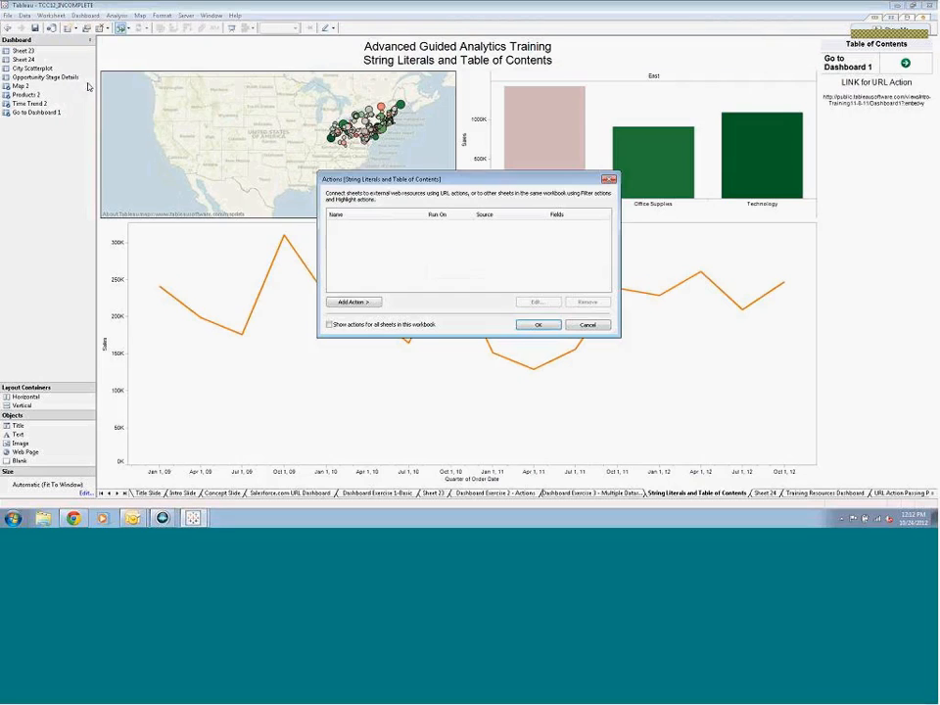
pyautogui.click(358, 308)
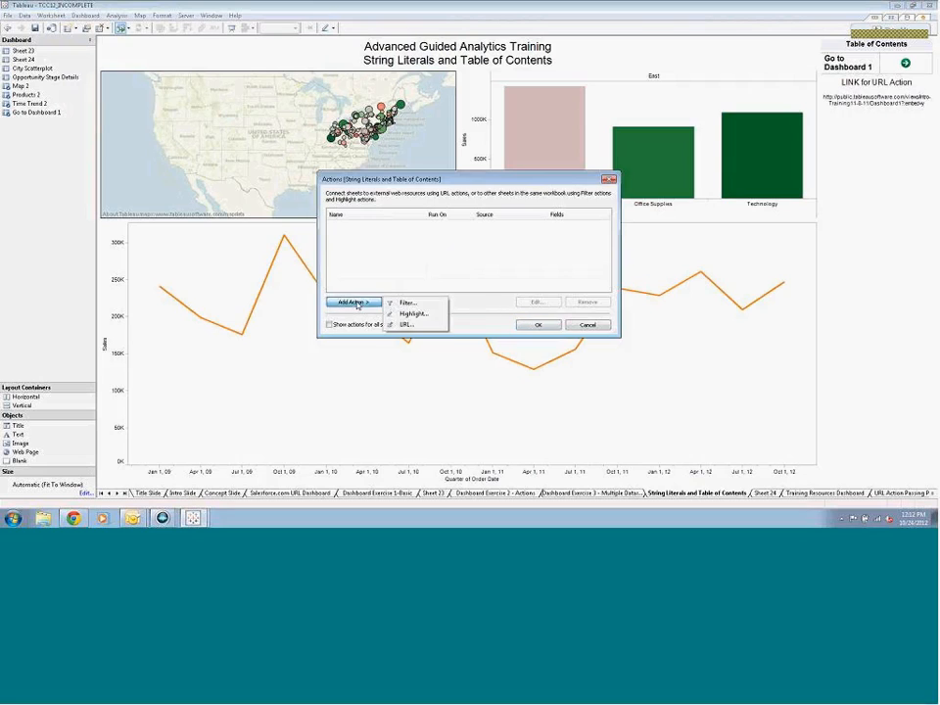
pyautogui.click(412, 299)
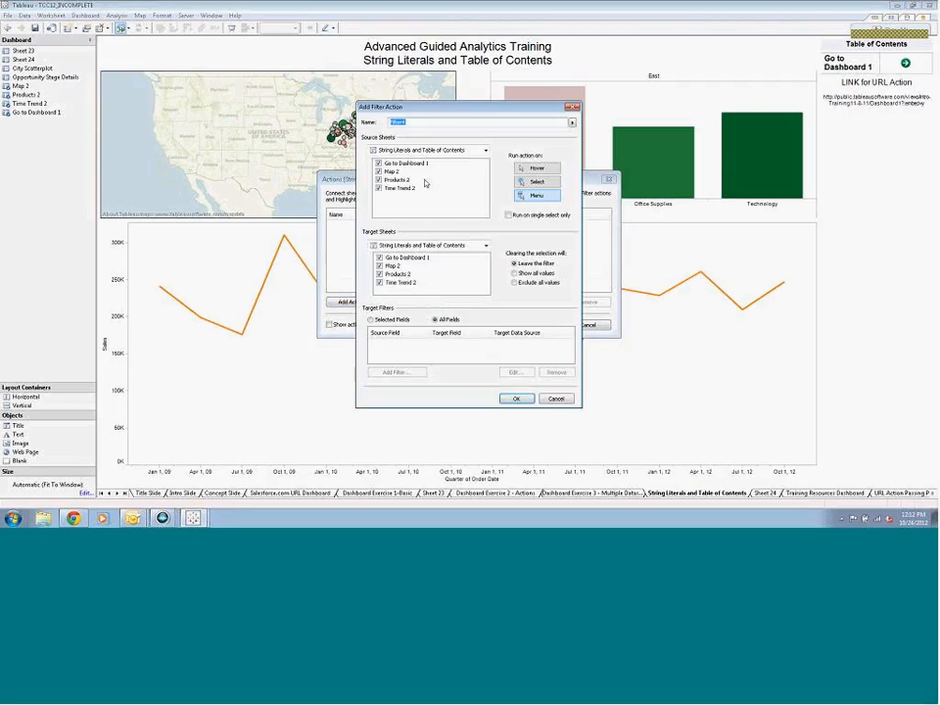
pyautogui.click(378, 171)
pyautogui.click(378, 179)
pyautogui.click(379, 188)
pyautogui.click(379, 188)
# Target the filter action at Dashboard Exercise 1-Basic, set it to run on select, and save it
pyautogui.click(486, 246)
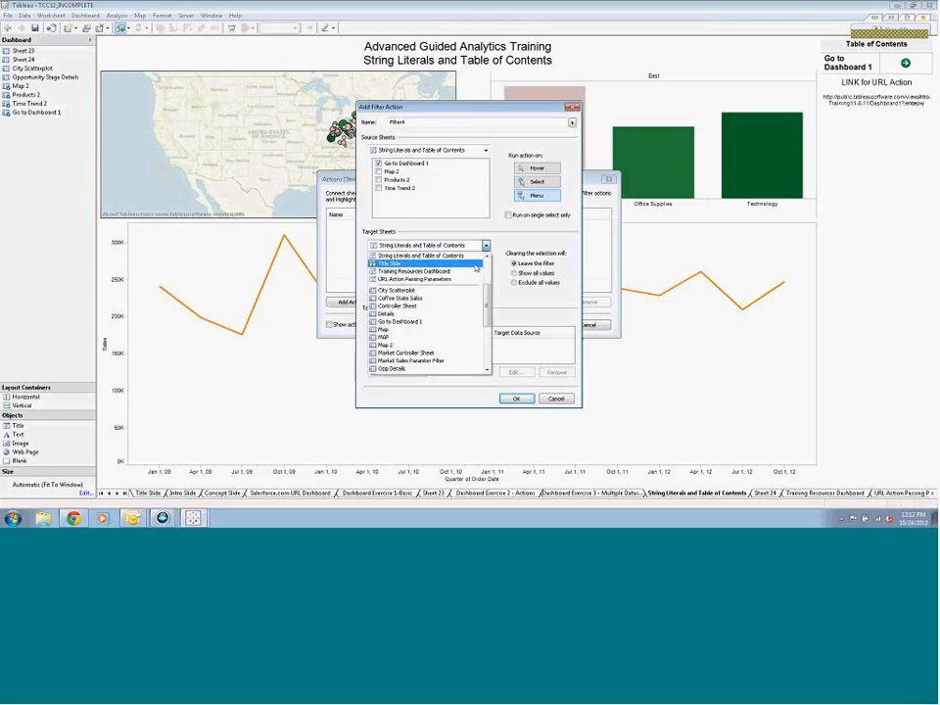
pyautogui.scroll(3, 435, 259)
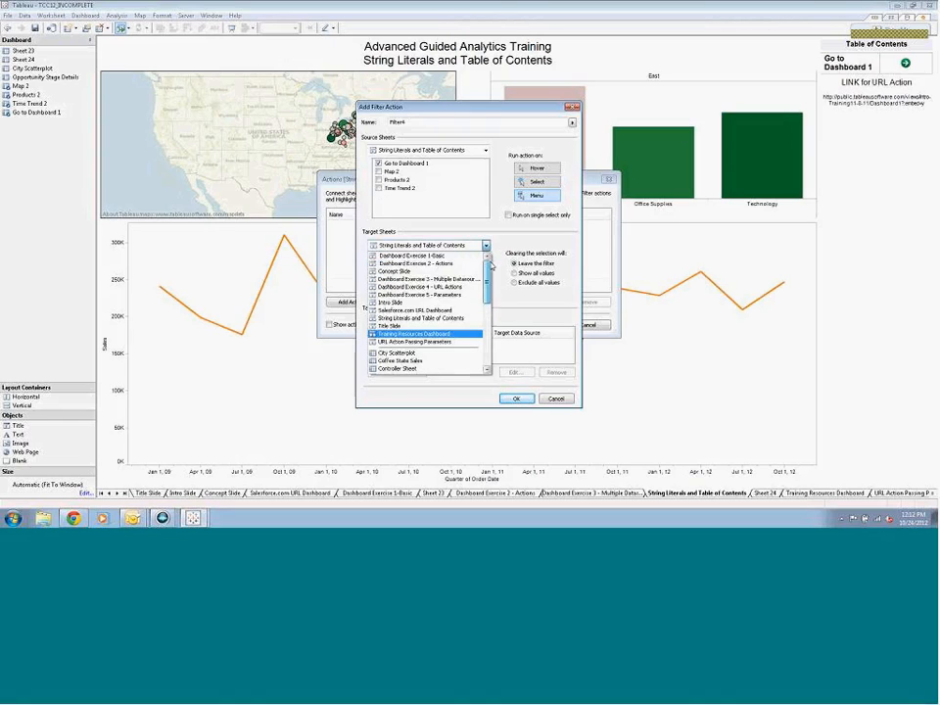
pyautogui.click(432, 257)
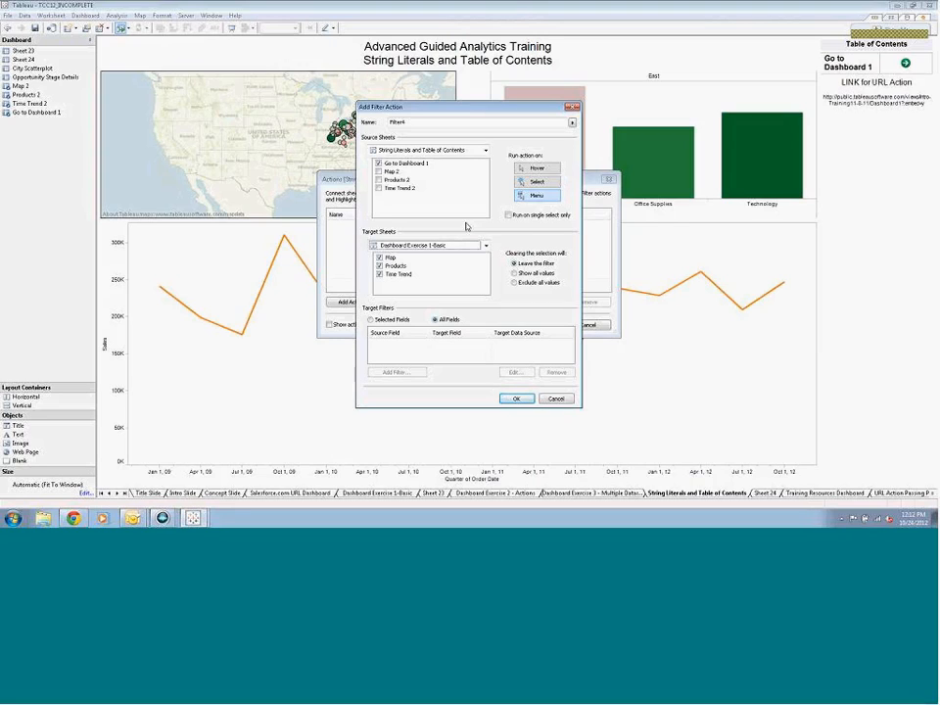
pyautogui.click(545, 183)
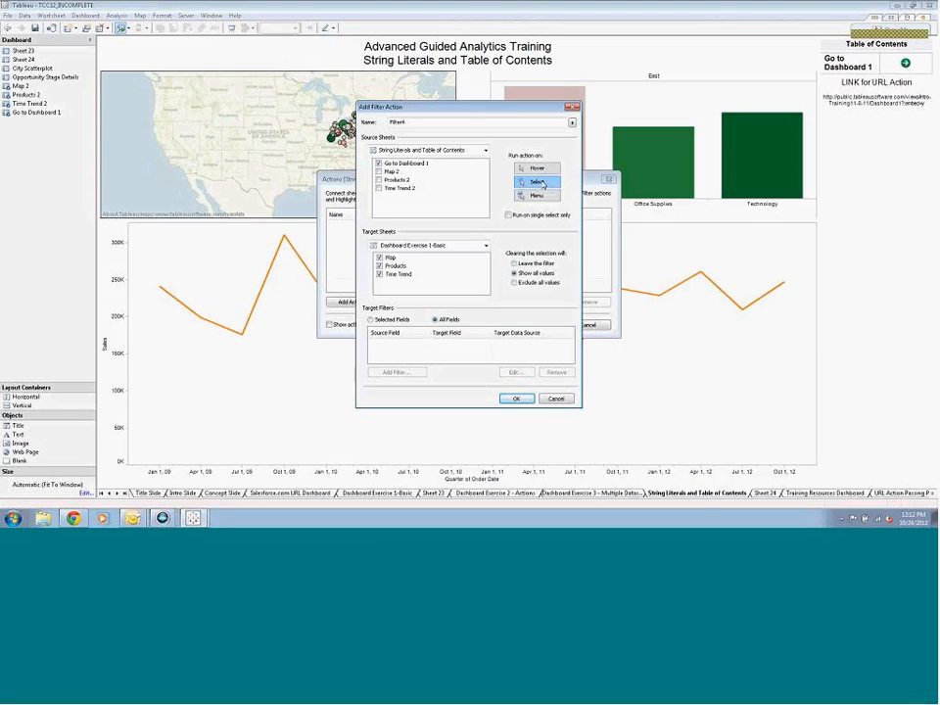
pyautogui.click(517, 398)
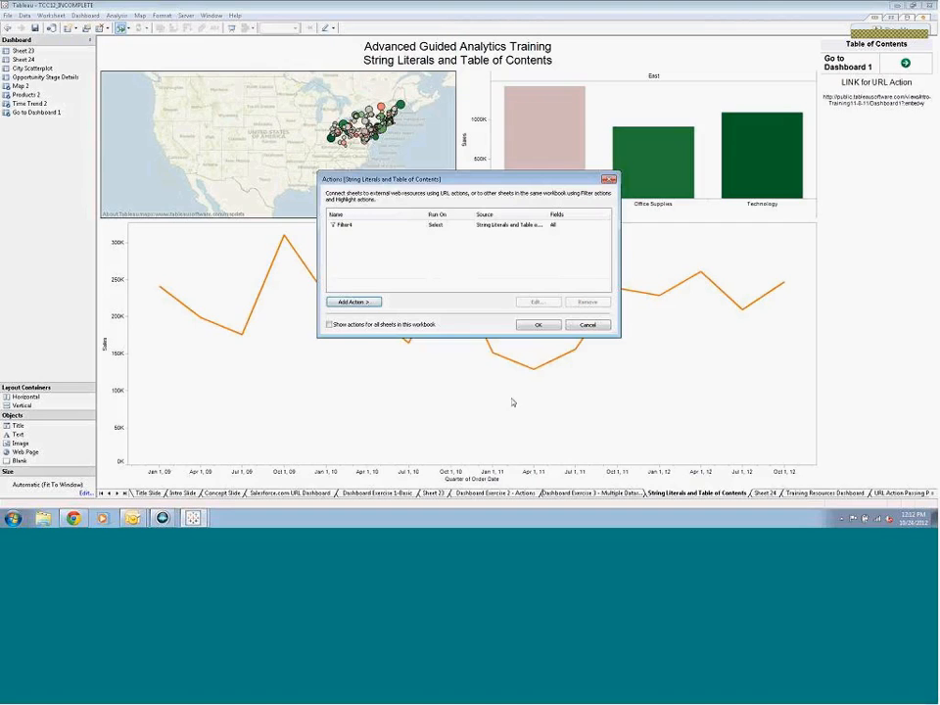
pyautogui.click(537, 325)
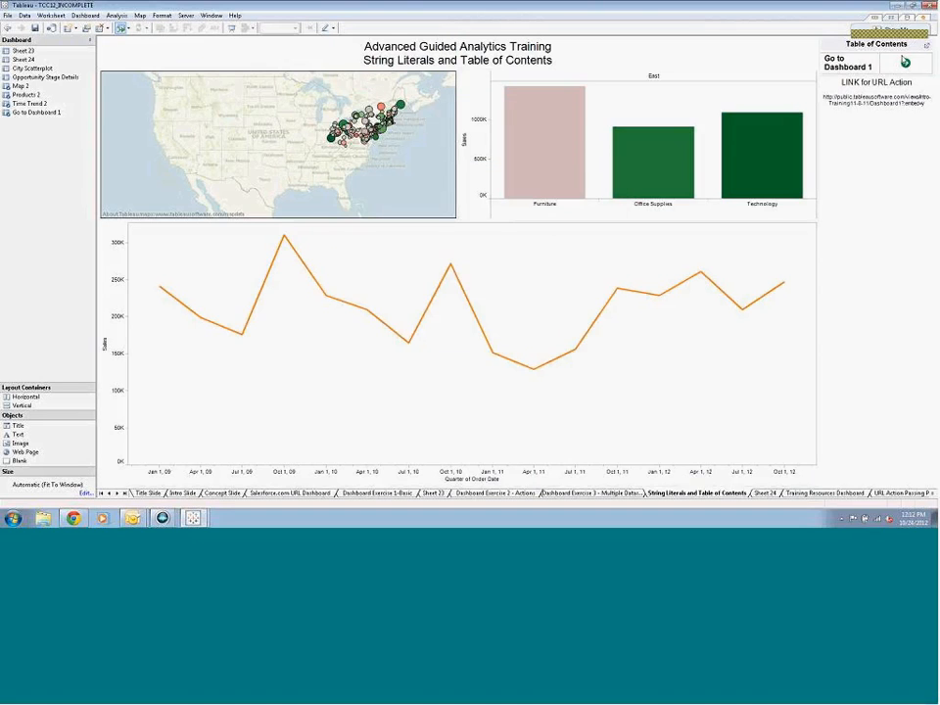
# Test the Go to Dashboard 1 arrow link and return to the String Literals and Table of Contents dashboard
pyautogui.click(904, 63)
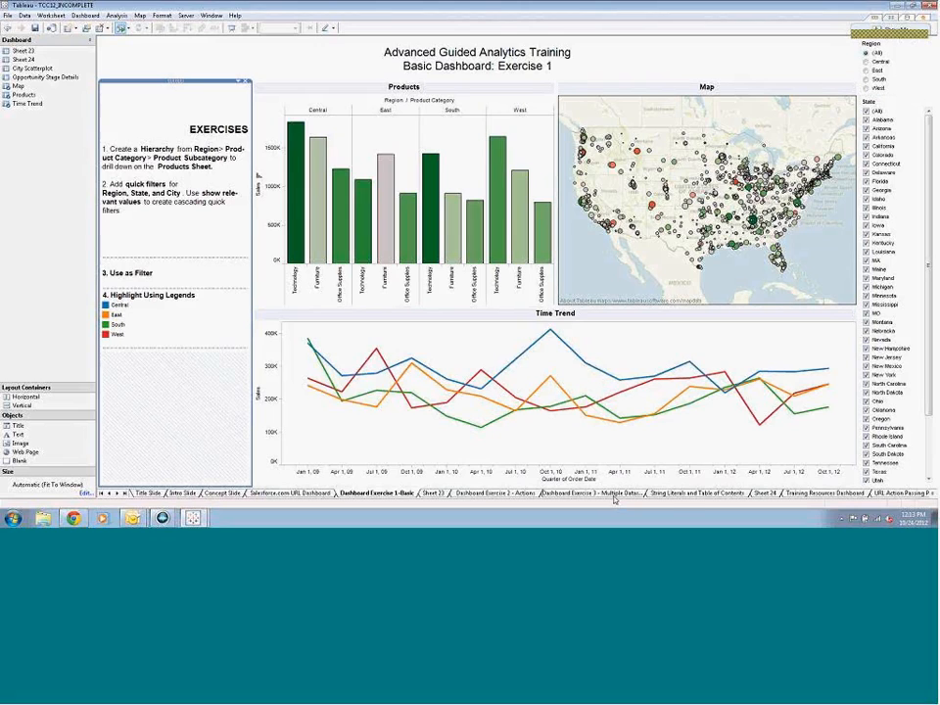
pyautogui.click(680, 495)
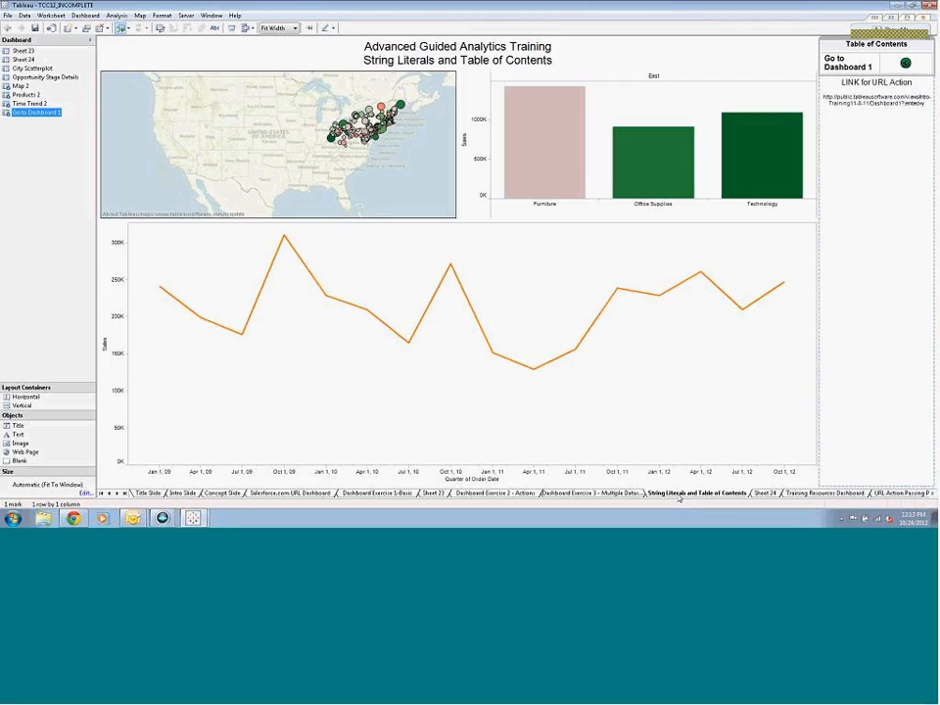
# Add a new worksheet next to Sheet 24 and review the formula of the Go to Dashboard 1 calculated field
pyautogui.rightClick(764, 494)
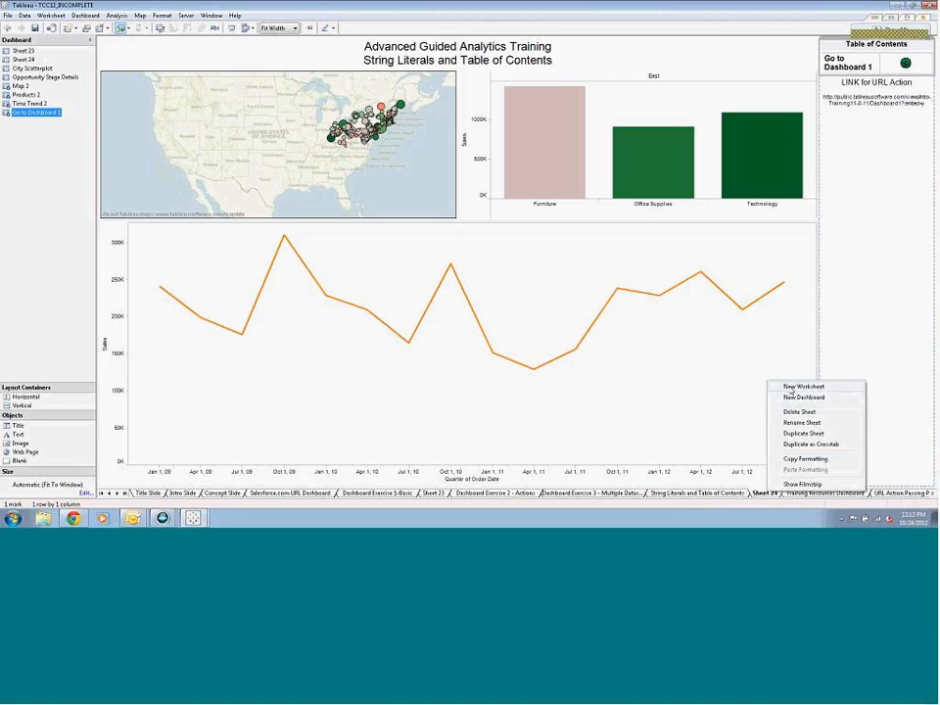
pyautogui.click(791, 389)
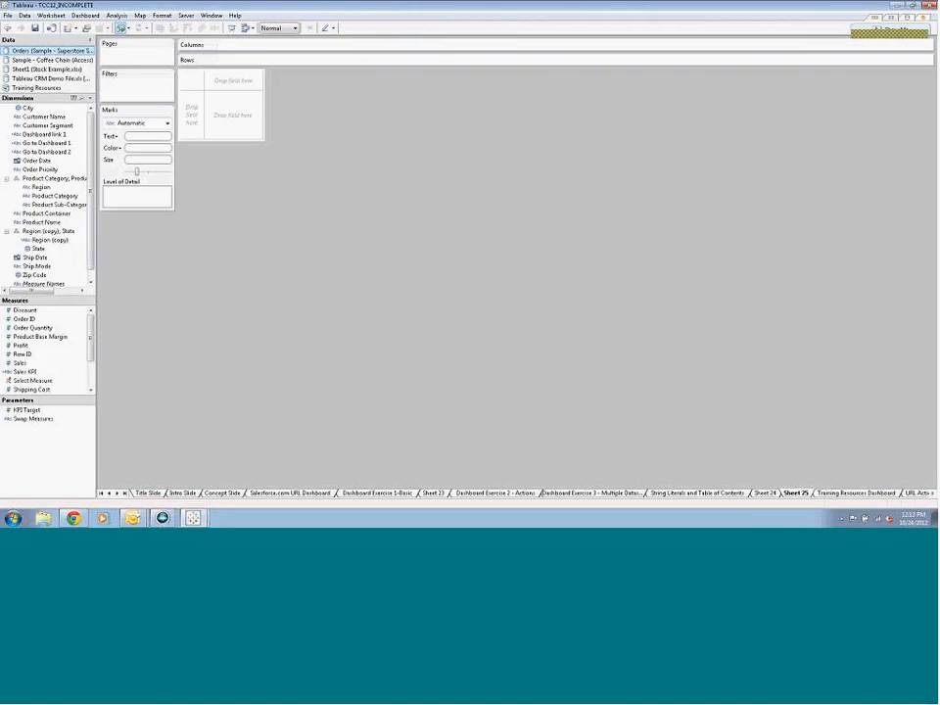
pyautogui.rightClick(58, 144)
pyautogui.click(92, 200)
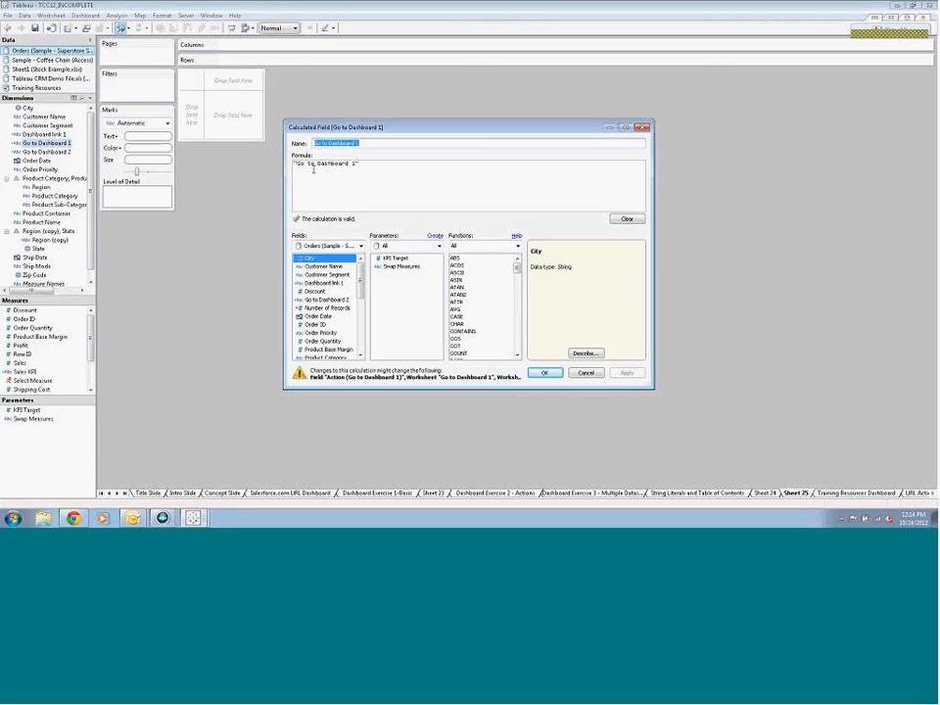
pyautogui.click(545, 372)
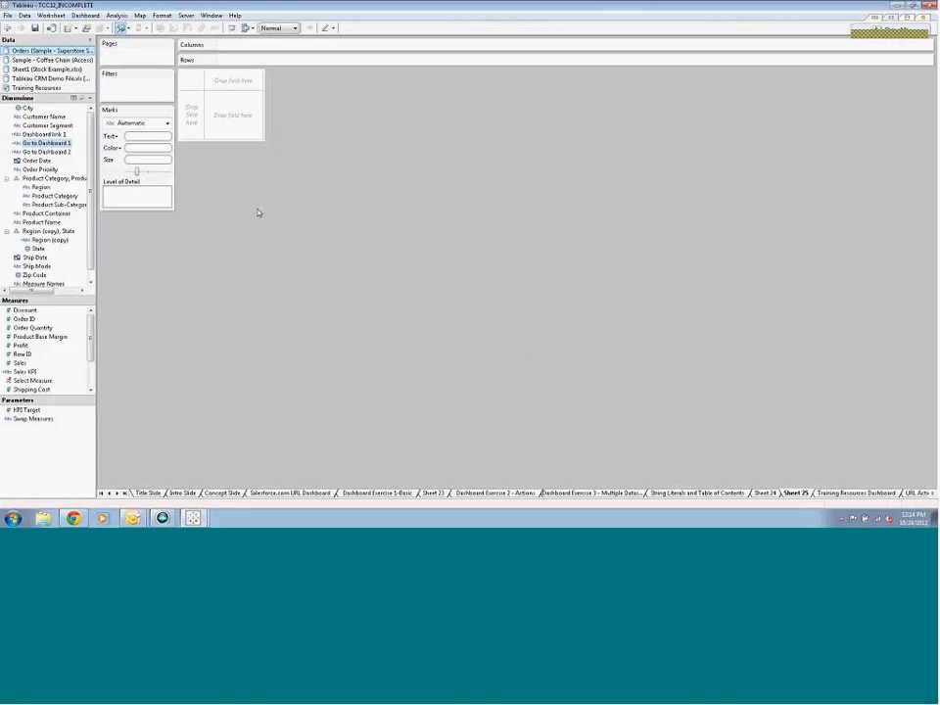
# Duplicate the Go to Dashboard 1 calculated field and change the copy's formula to "Go to Dashboard 2"
pyautogui.rightClick(55, 143)
pyautogui.click(79, 209)
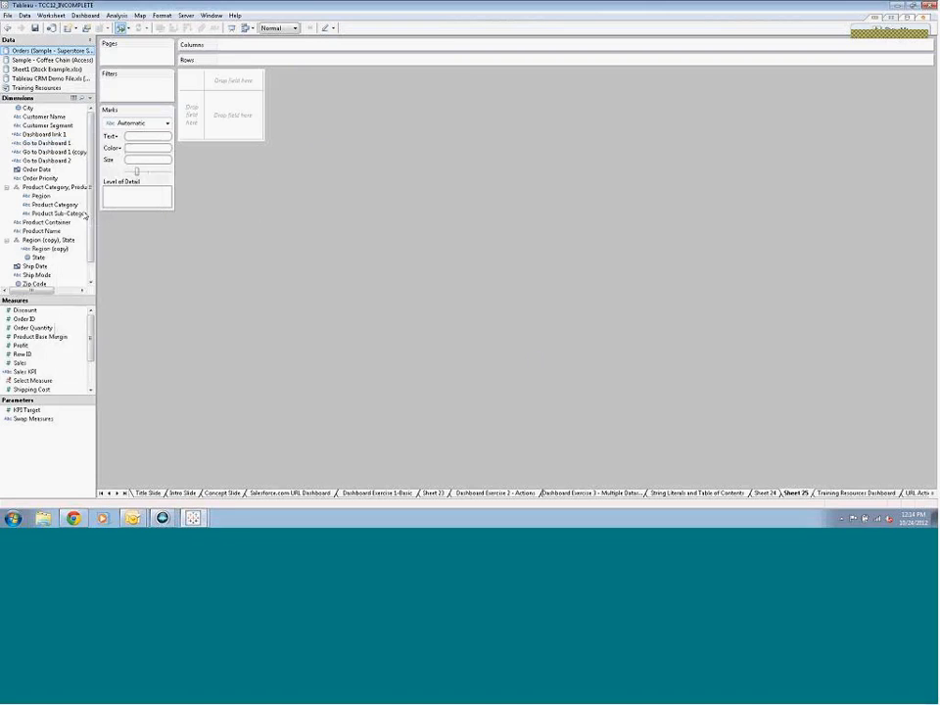
pyautogui.rightClick(59, 152)
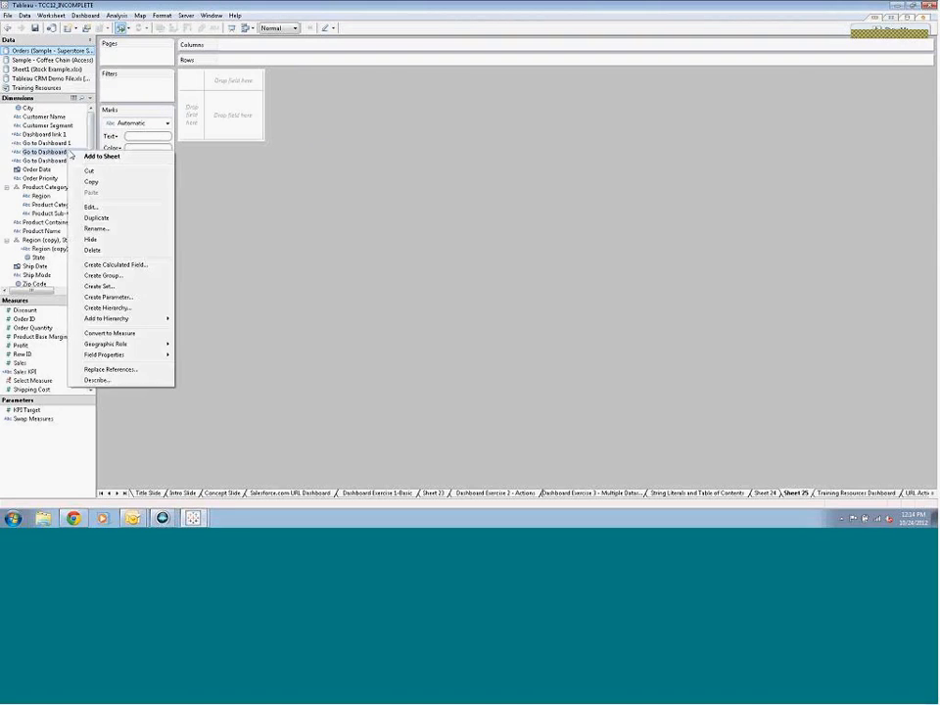
pyautogui.click(118, 206)
pyautogui.click(357, 163)
pyautogui.press('BackSpace')
pyautogui.write('2')
pyautogui.click(355, 164)
pyautogui.press('BackSpace')
pyautogui.write('2')
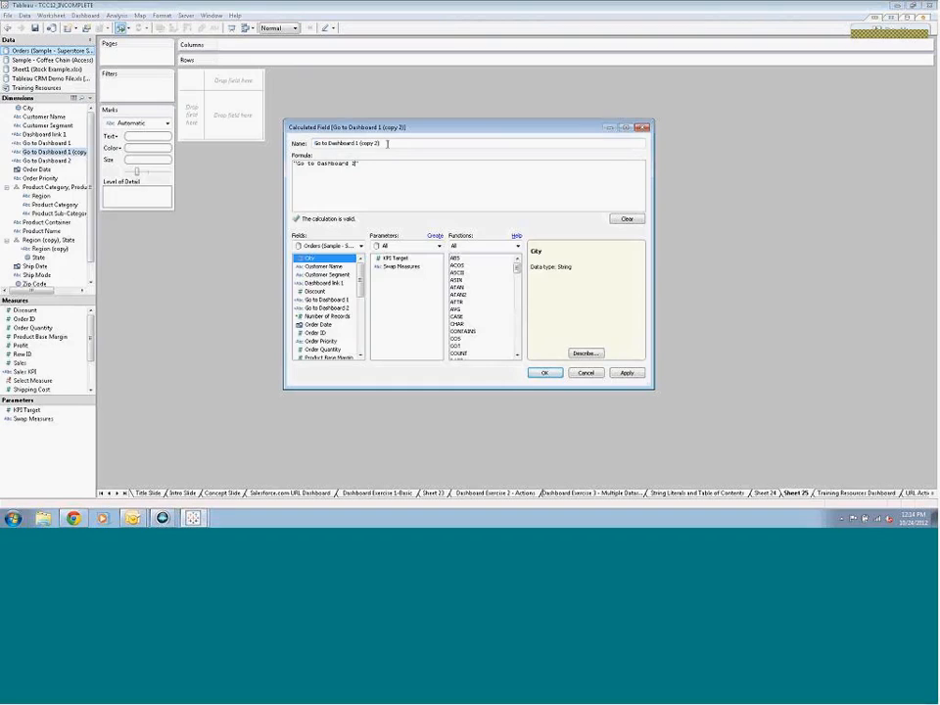
# Name the duplicated calculated field Go to Dashboard3 and save it
pyautogui.moveTo(380, 143); pyautogui.dragTo(355, 143)
pyautogui.write('2')
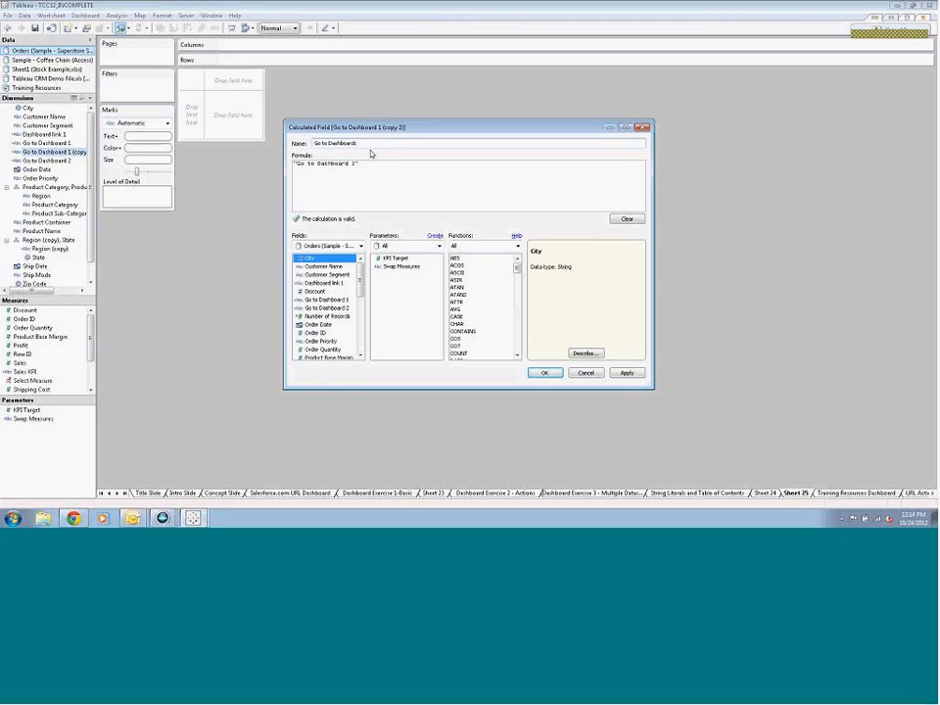
pyautogui.click(547, 374)
# Place the Go to Dashboard 2 field on Rows and set the mark type to Shape
pyautogui.moveTo(65, 155); pyautogui.dragTo(266, 61)
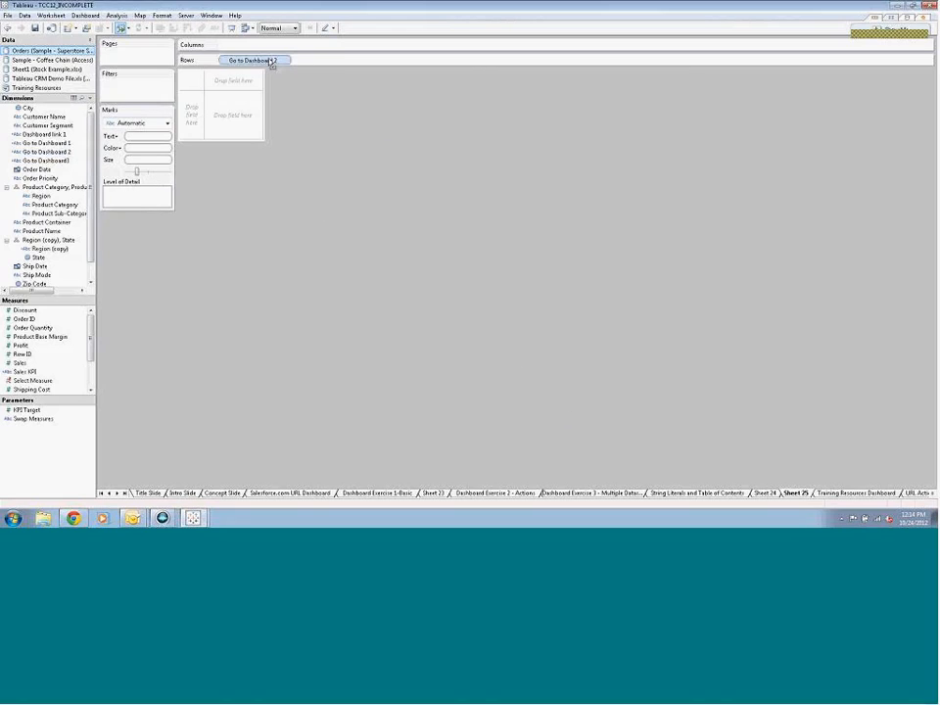
pyautogui.click(145, 123)
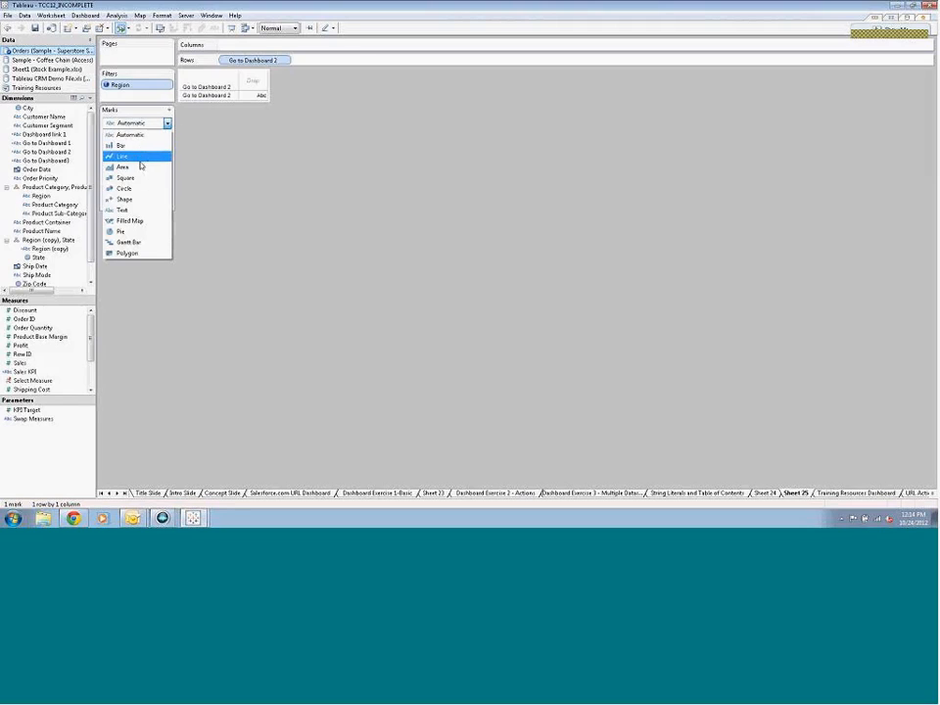
pyautogui.click(134, 201)
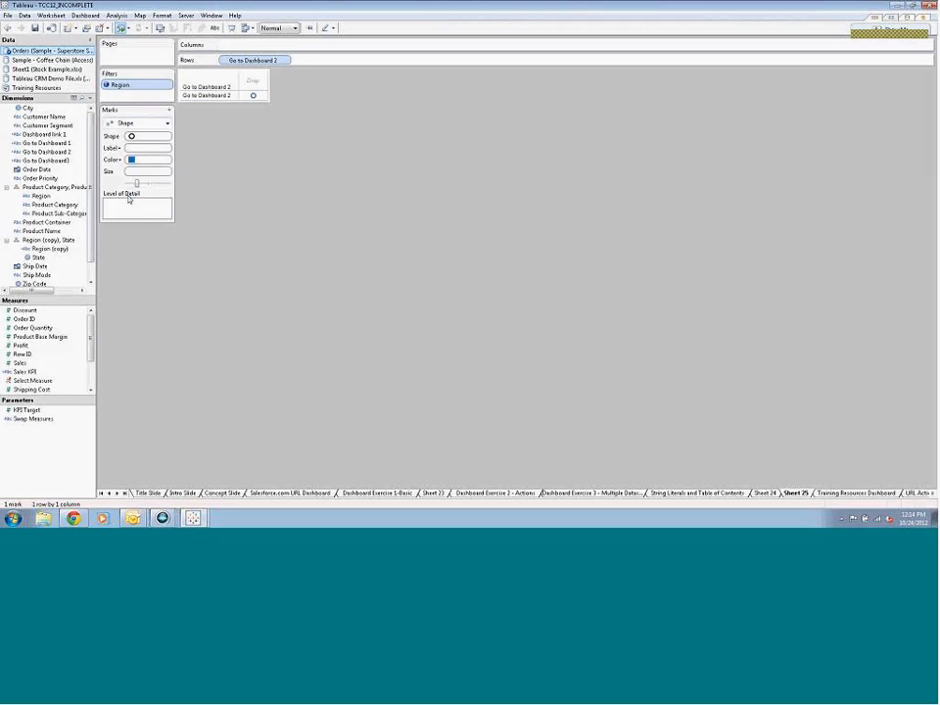
# Assign the green circled right arrow from the Arrows palette as the mark's shape
pyautogui.click(132, 136)
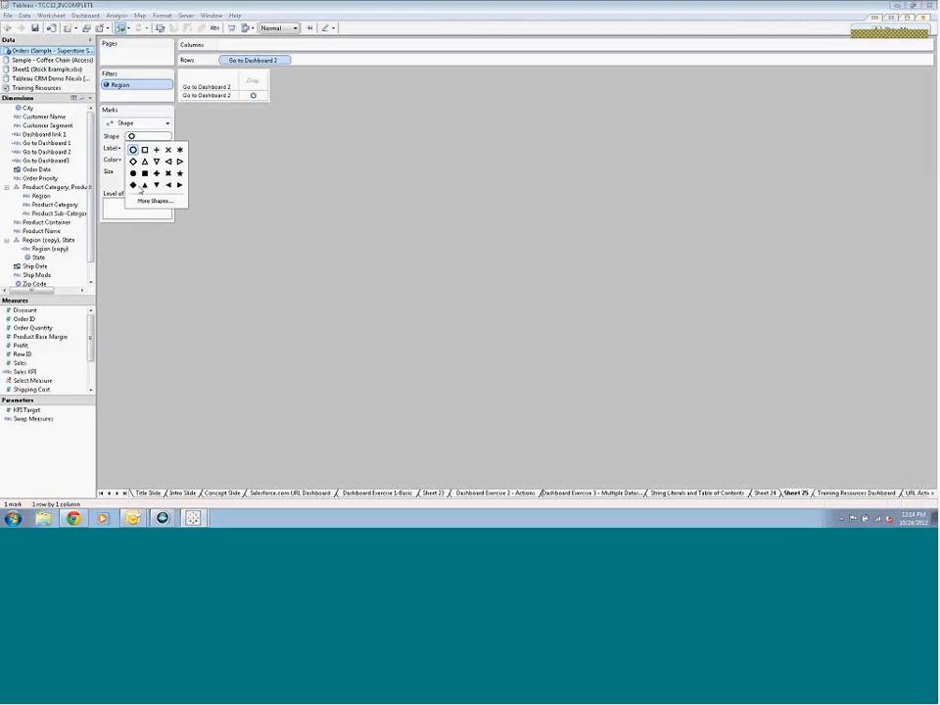
pyautogui.click(143, 202)
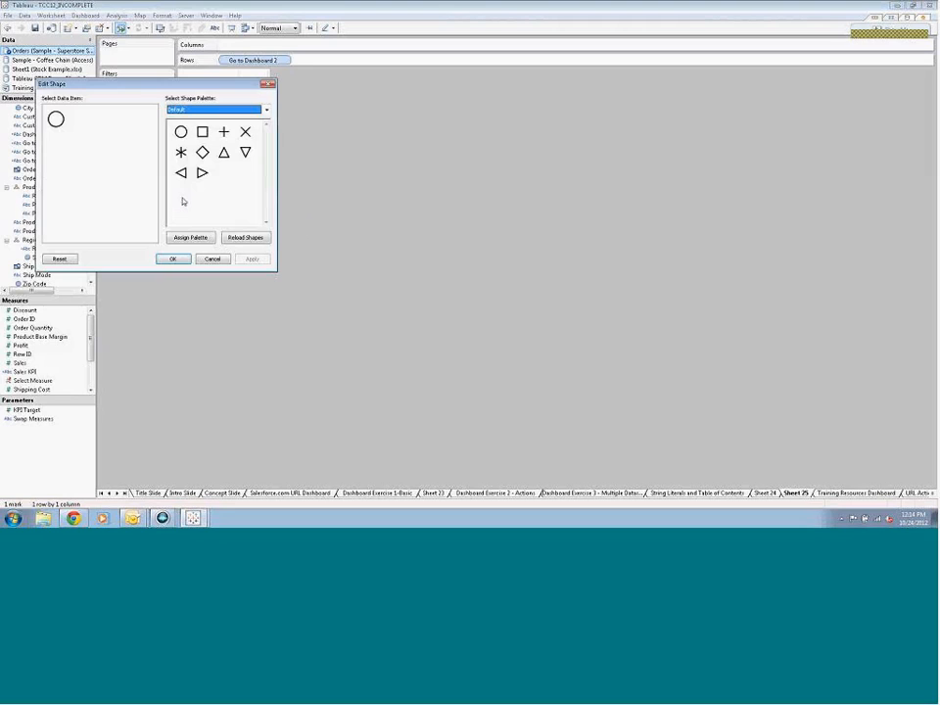
pyautogui.click(267, 110)
pyautogui.click(217, 150)
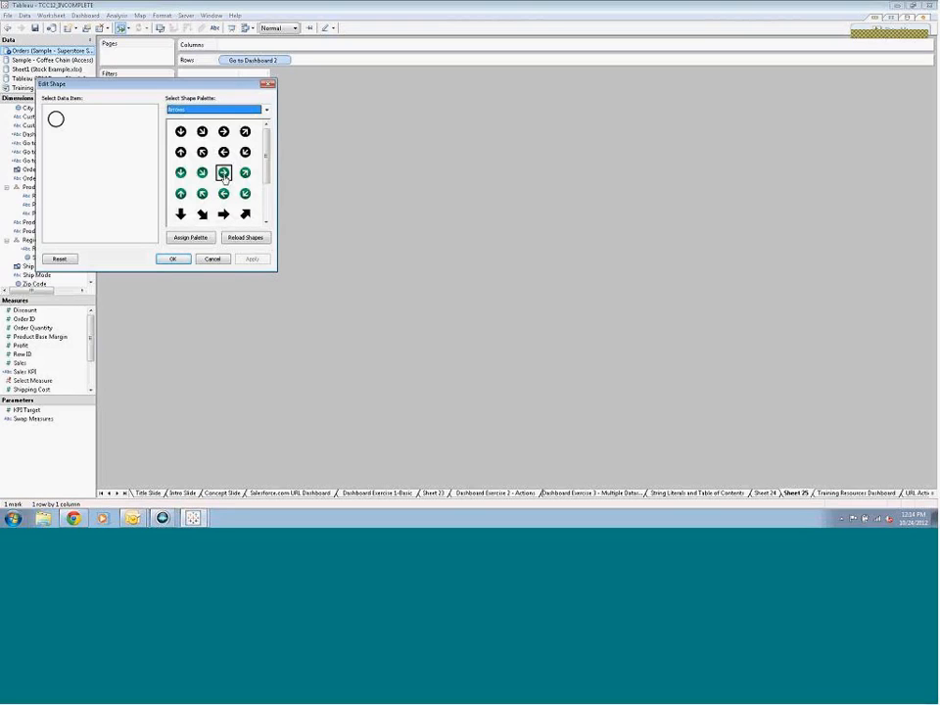
pyautogui.click(223, 173)
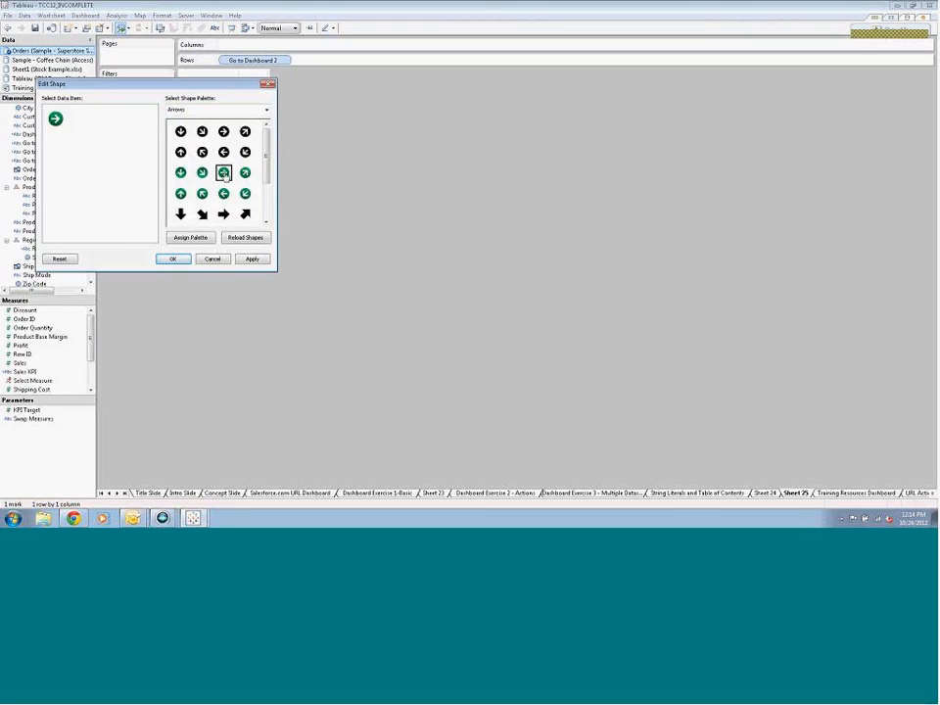
pyautogui.click(172, 259)
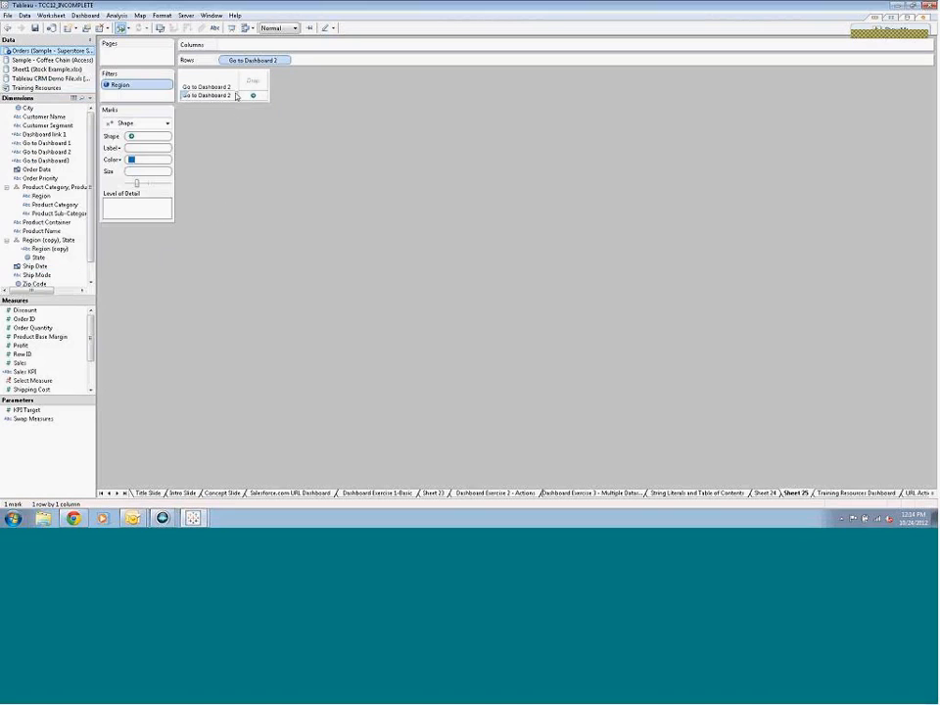
# Enlarge the Go to Dashboard 2 row with its arrow and hide the field labels for rows
pyautogui.moveTo(230, 100); pyautogui.dragTo(230, 141)
pyautogui.moveTo(240, 116)
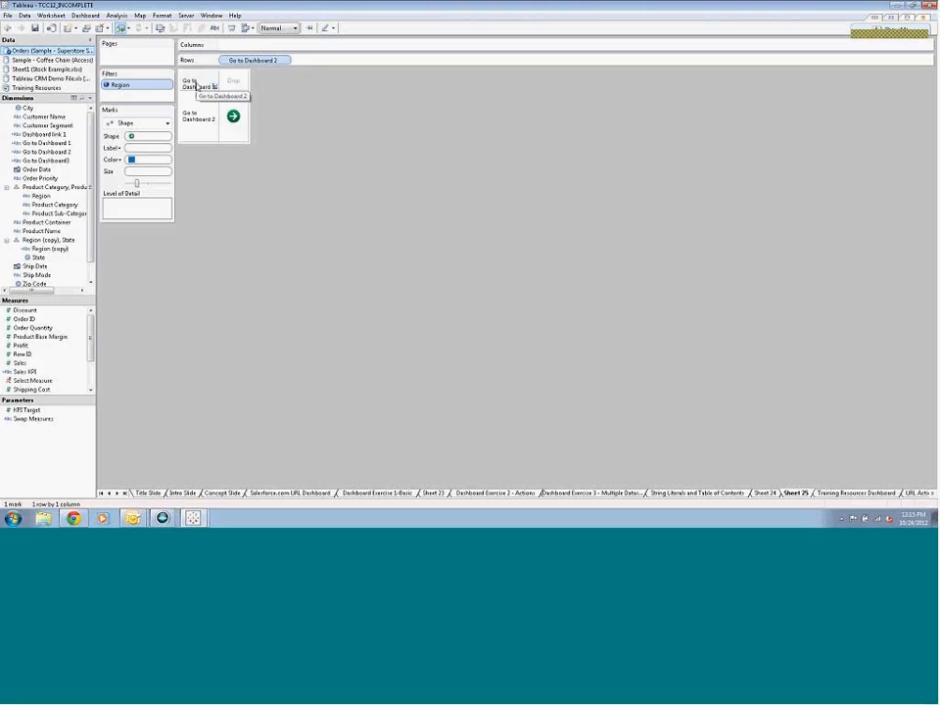
pyautogui.rightClick(197, 88)
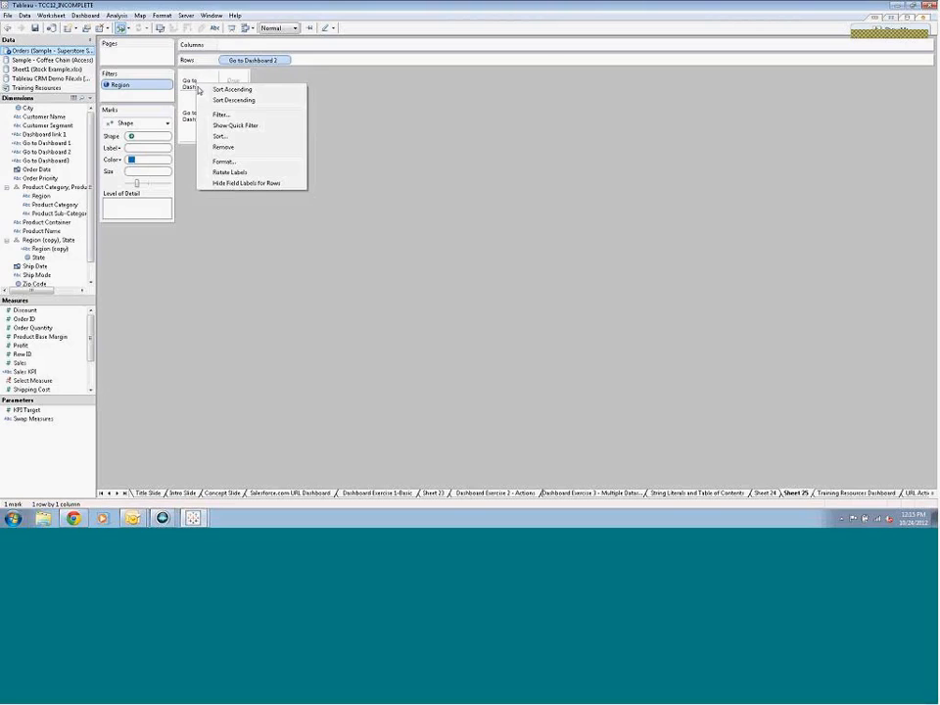
pyautogui.click(229, 184)
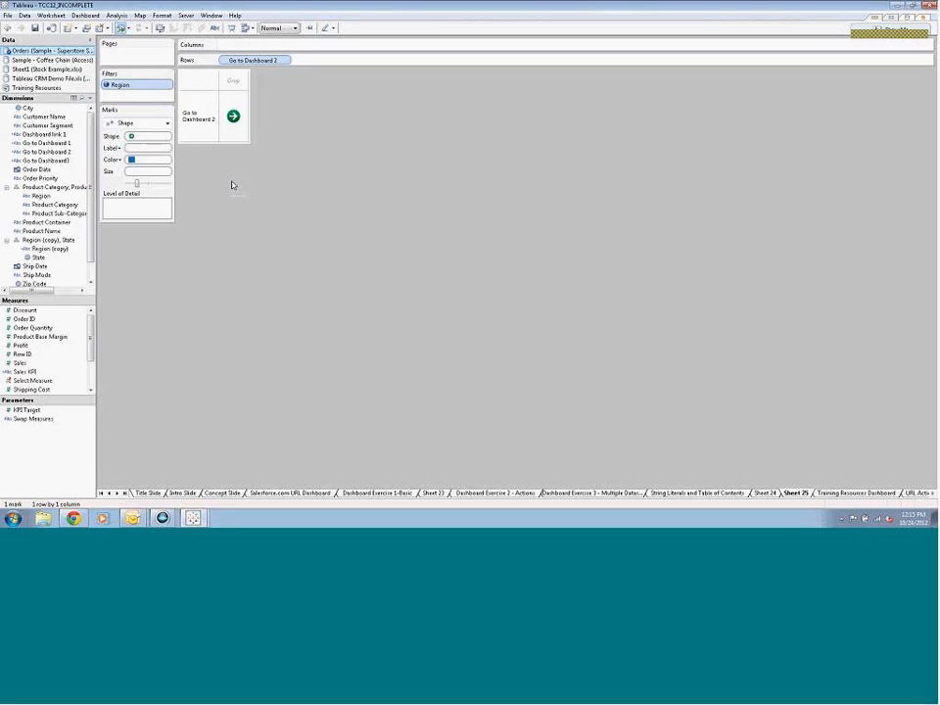
# Rename the new worksheet Go to Dashboard 2
pyautogui.doubleClick(793, 497)
pyautogui.write('Go to Dashboard 2')
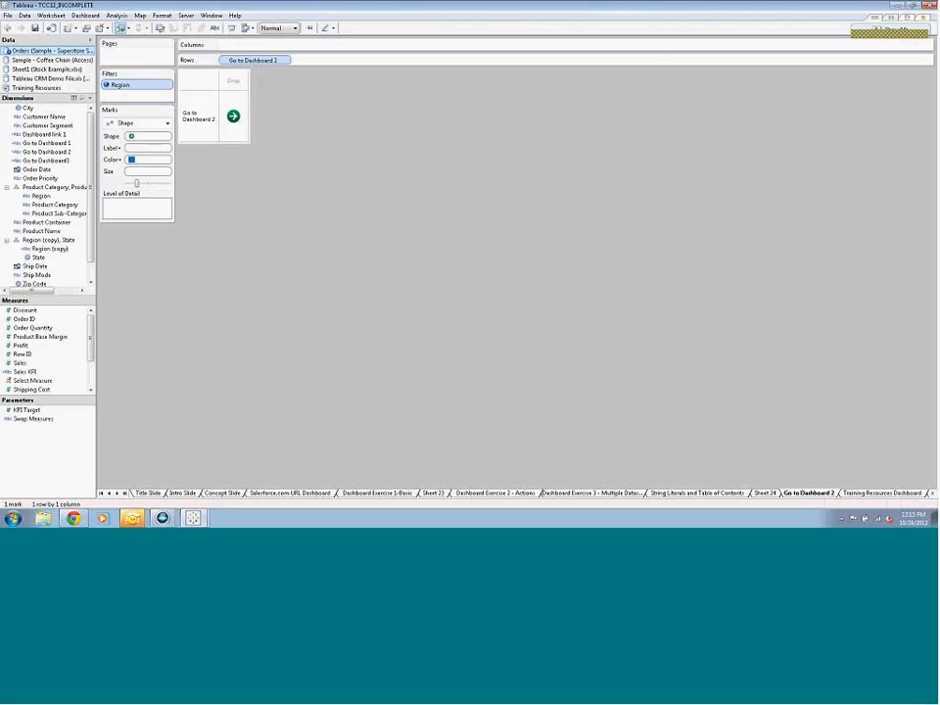
pyautogui.press('Return')
# Add the Go to Dashboard 2 sheet to the String Literals and Table of Contents dashboard, directly below the Go to Dashboard 1 link
pyautogui.click(695, 492)
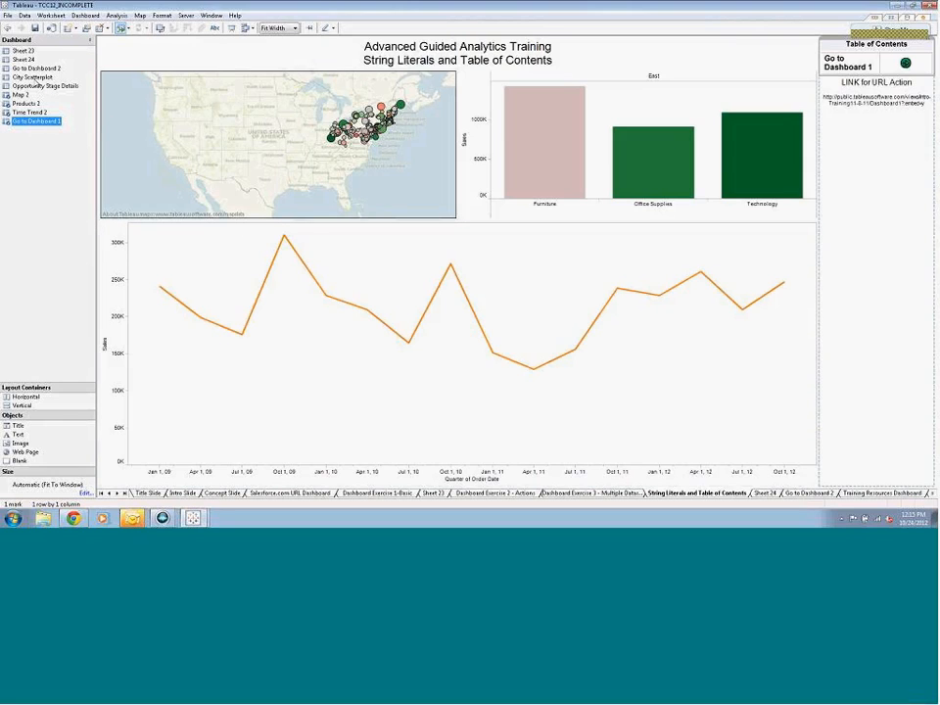
pyautogui.moveTo(25, 70)
pyautogui.mouseDown()
pyautogui.moveTo(846, 126)
pyautogui.moveTo(903, 105)
pyautogui.moveTo(856, 85)
pyautogui.mouseUp()
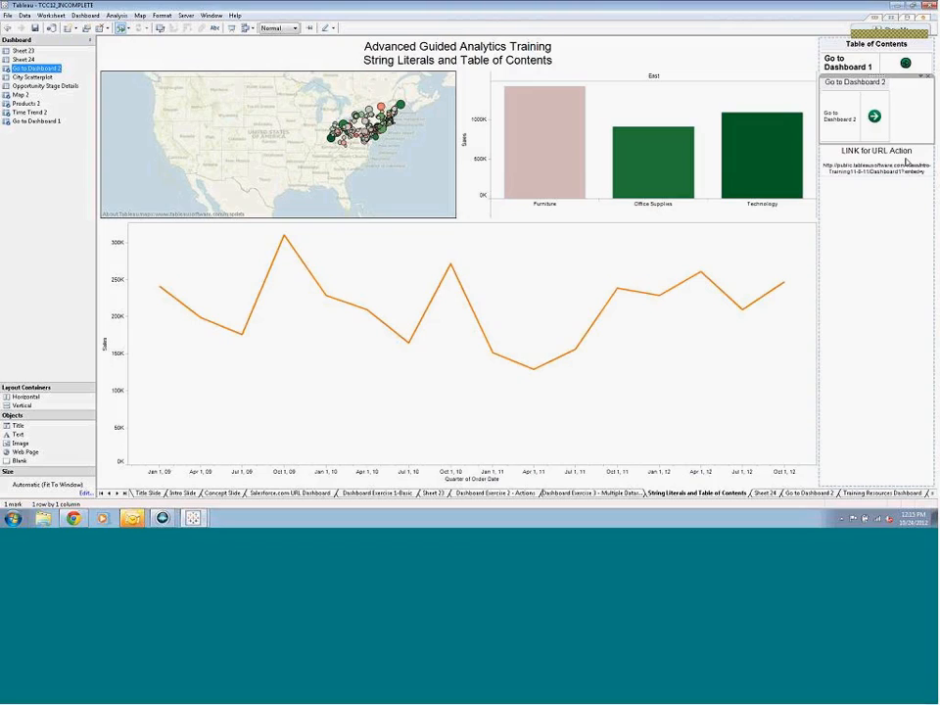
# Copy the Tableau Public URL out of the LINK for URL Action text object below the Go to Dashboard 2 link
pyautogui.click(908, 164)
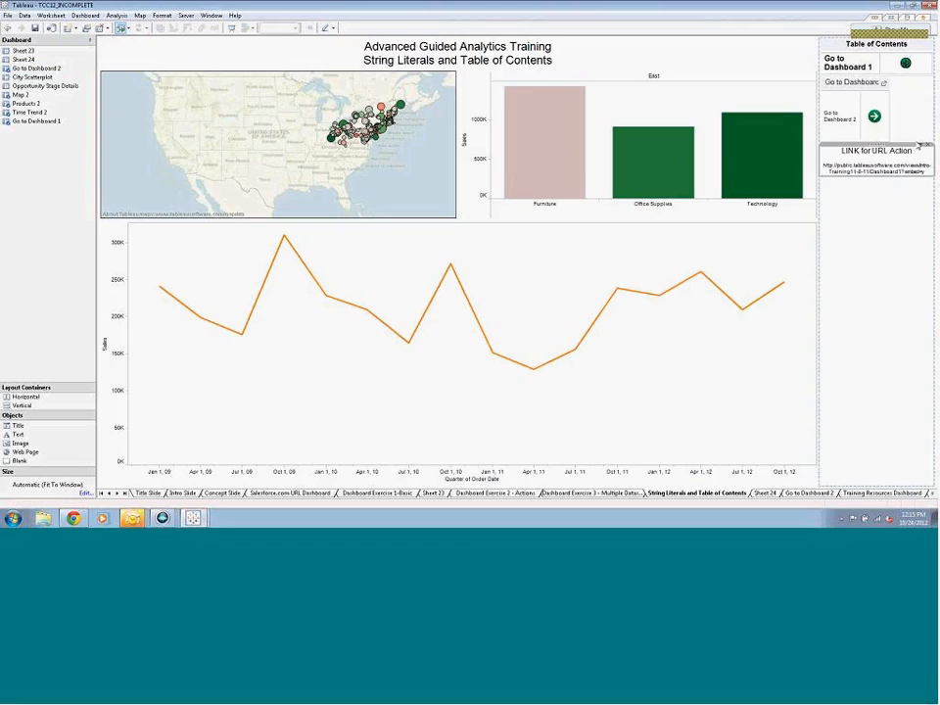
pyautogui.click(919, 146)
pyautogui.click(897, 152)
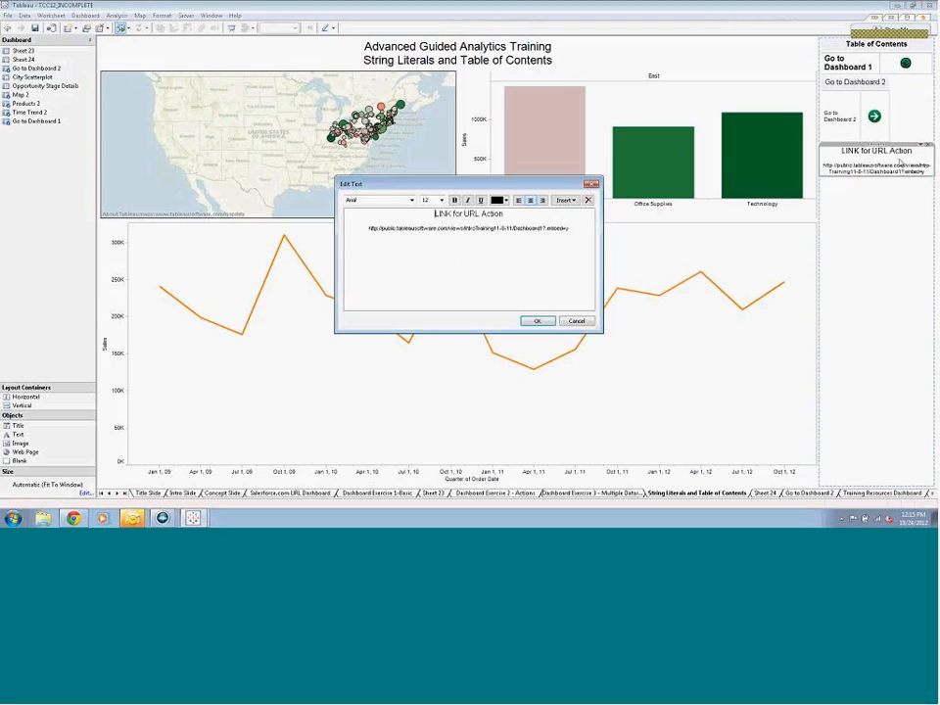
pyautogui.moveTo(572, 227); pyautogui.dragTo(369, 229)
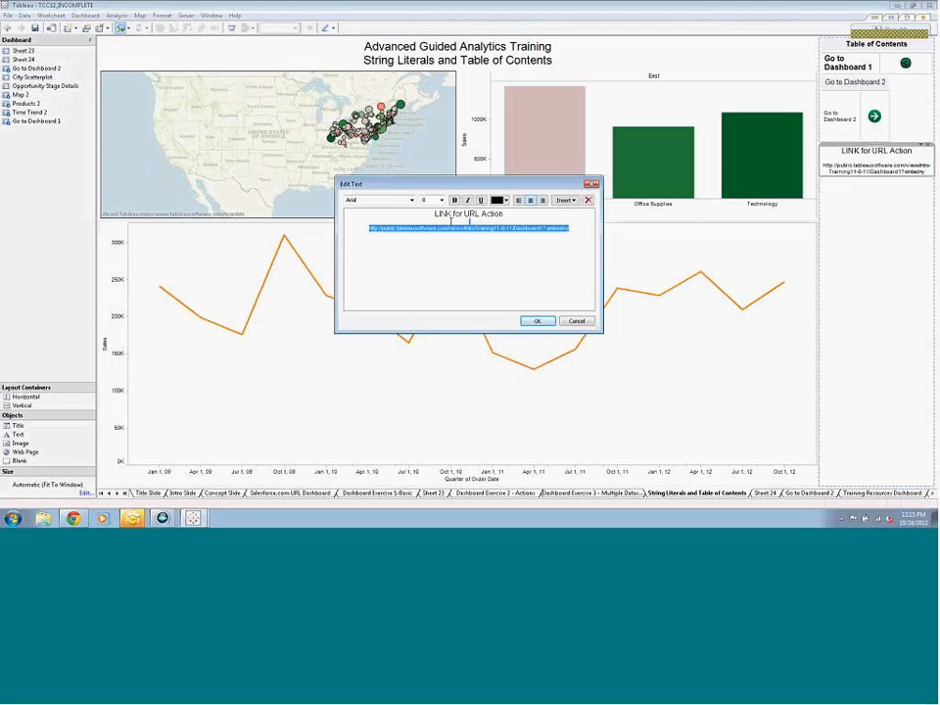
pyautogui.rightClick(382, 231)
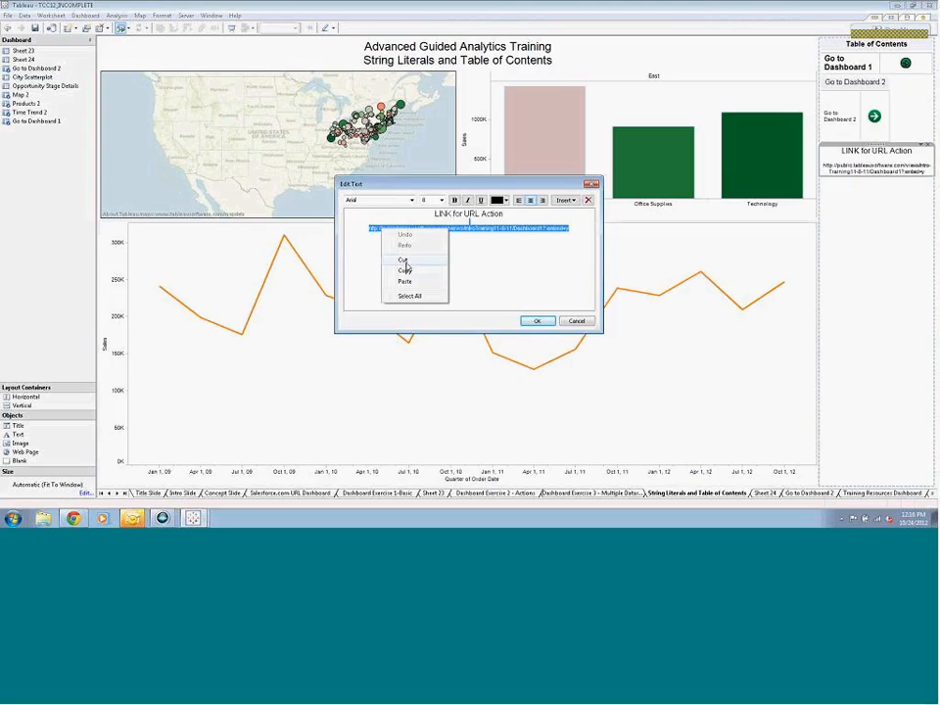
pyautogui.click(406, 271)
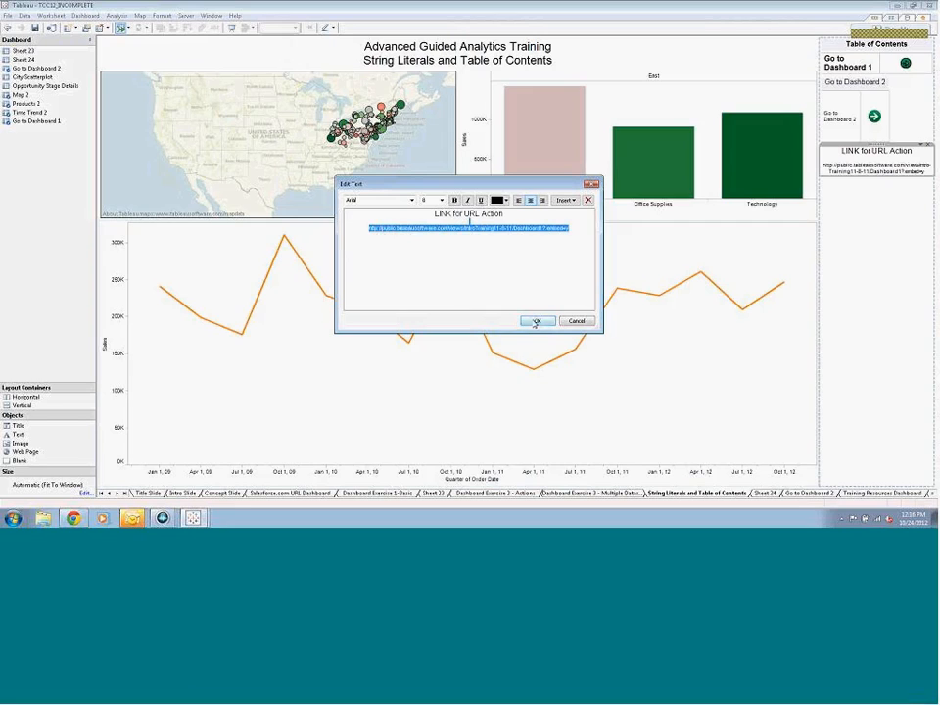
pyautogui.click(537, 320)
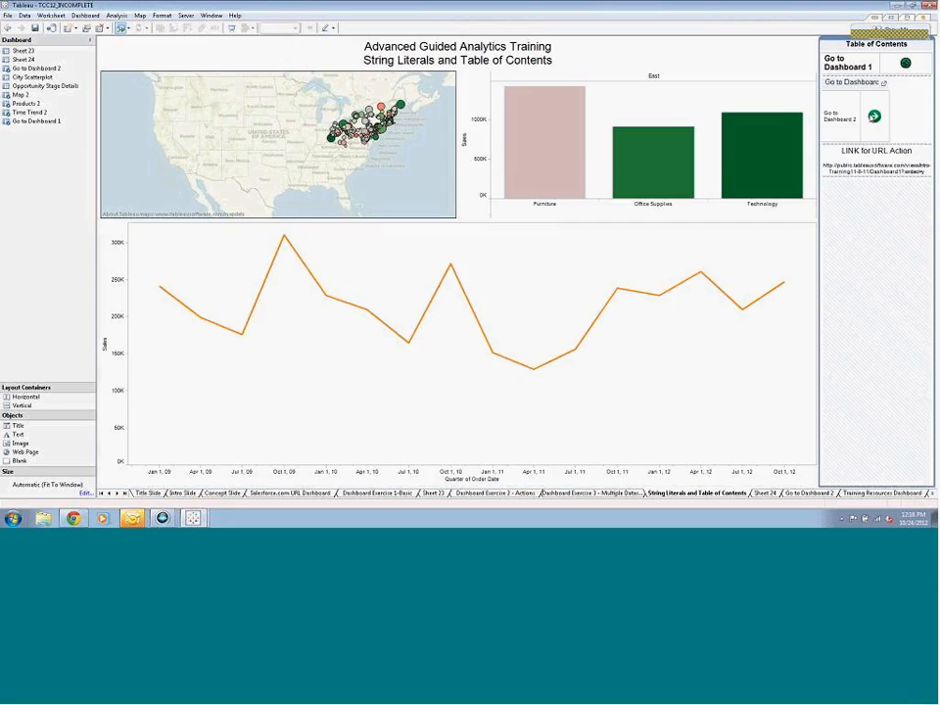
pyautogui.moveTo(870, 114)
pyautogui.click(116, 16)
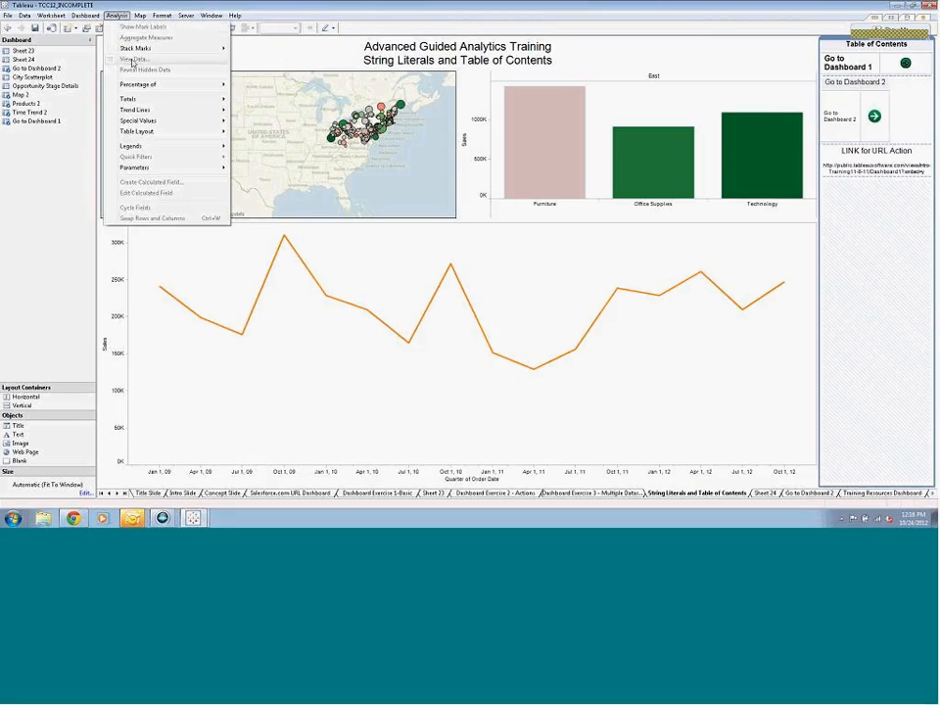
pyautogui.moveTo(85, 16)
pyautogui.click(90, 77)
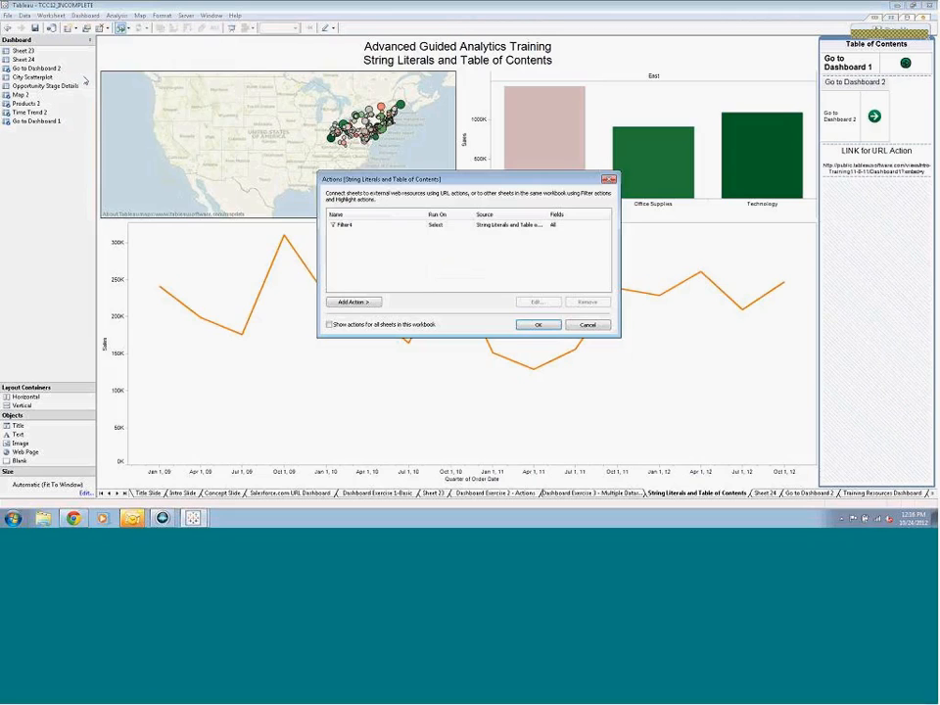
pyautogui.click(349, 304)
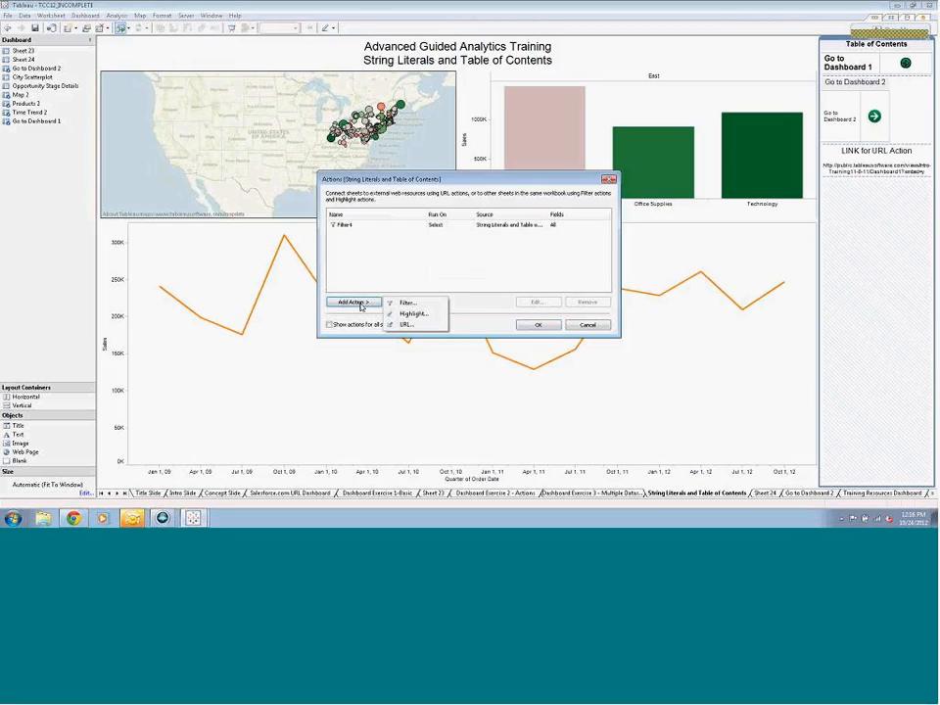
pyautogui.click(404, 325)
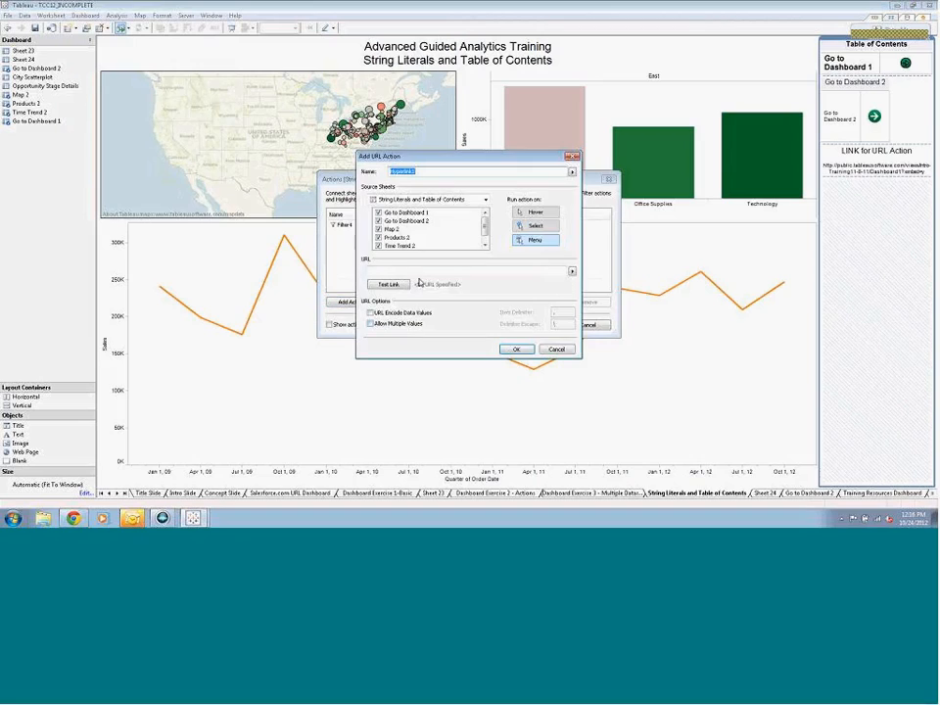
pyautogui.click(378, 213)
pyautogui.click(378, 228)
pyautogui.click(378, 238)
pyautogui.click(378, 244)
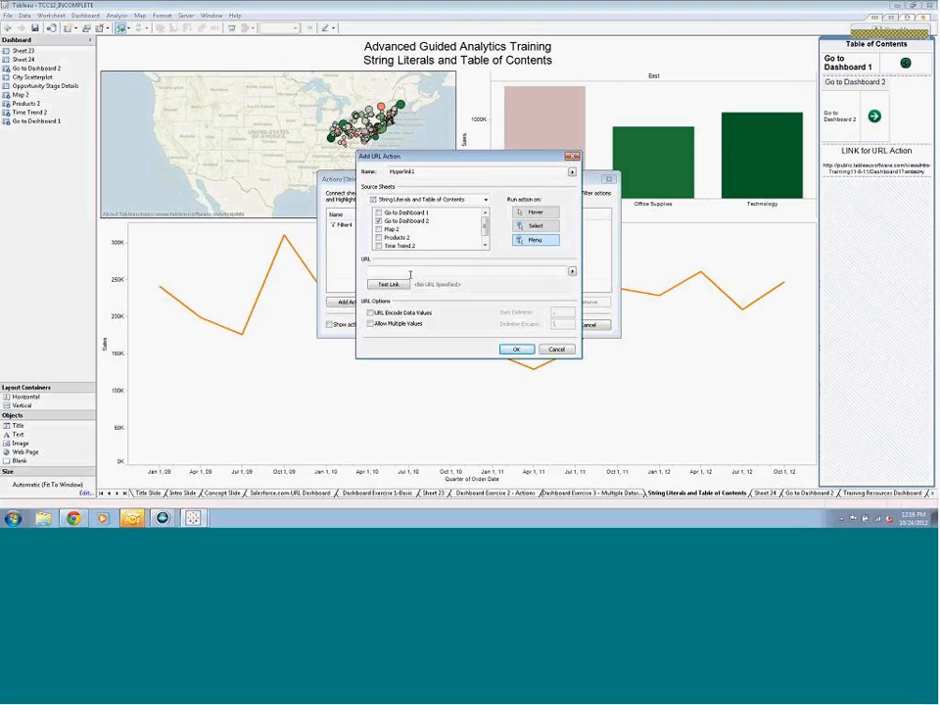
pyautogui.rightClick(412, 271)
pyautogui.click(436, 312)
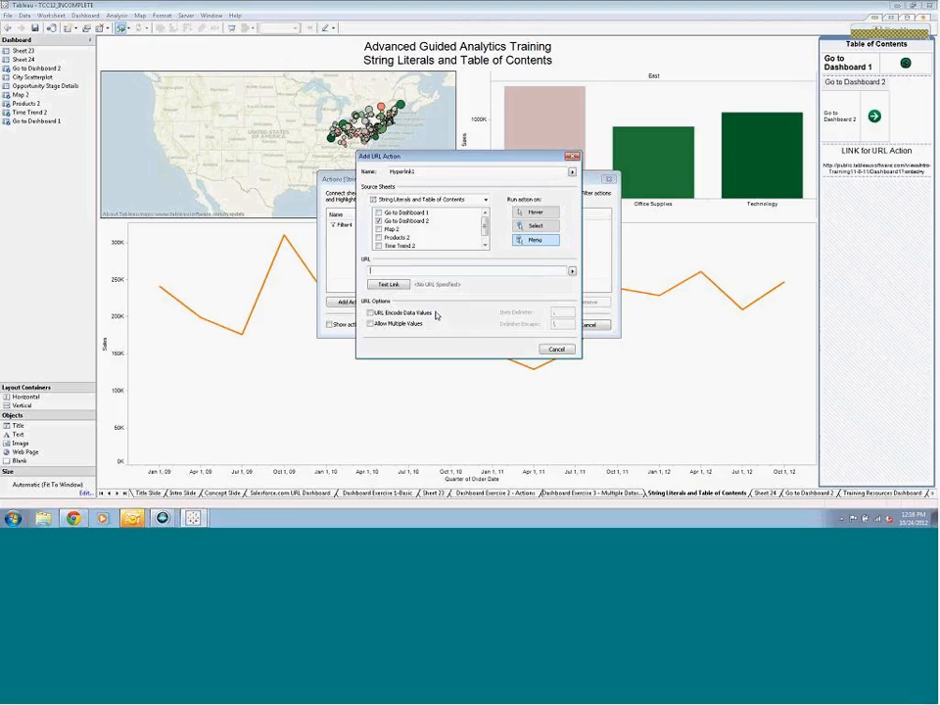
pyautogui.rightClick(409, 272)
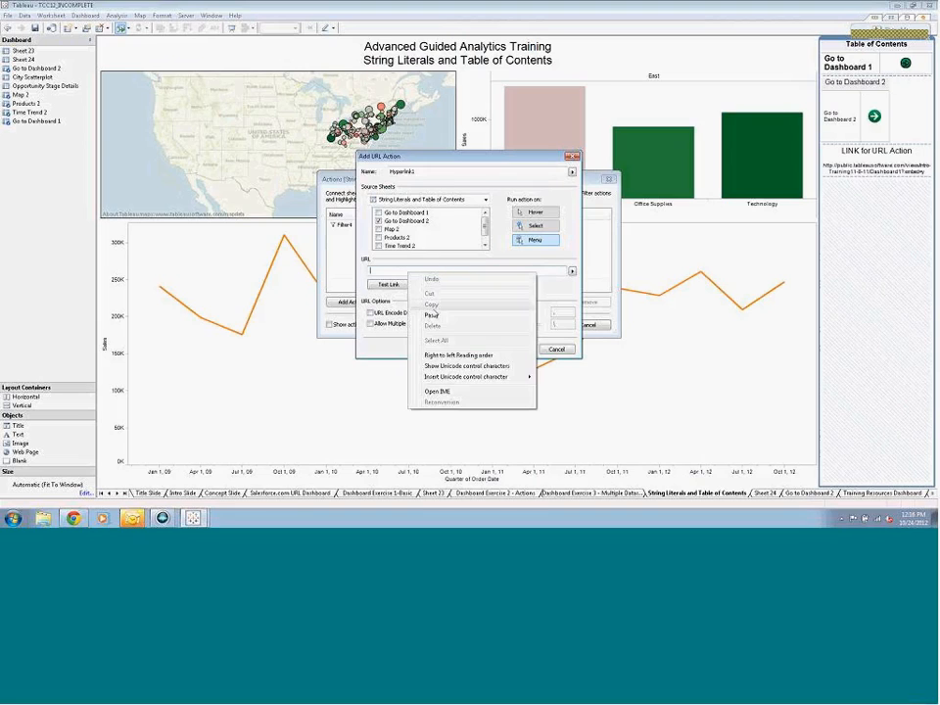
pyautogui.click(431, 312)
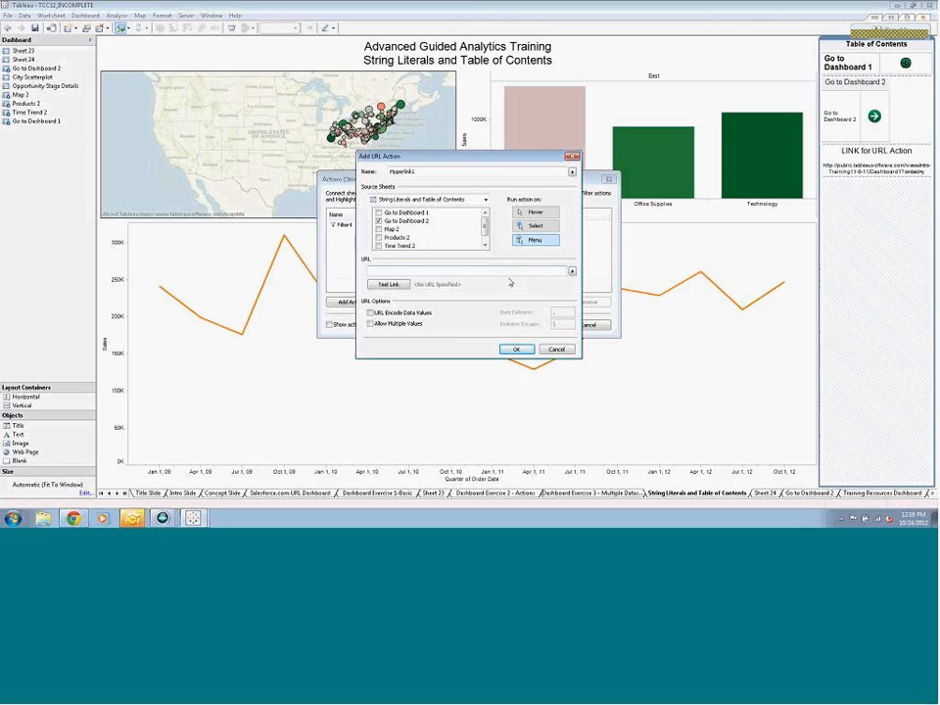
pyautogui.click(557, 349)
pyautogui.click(588, 324)
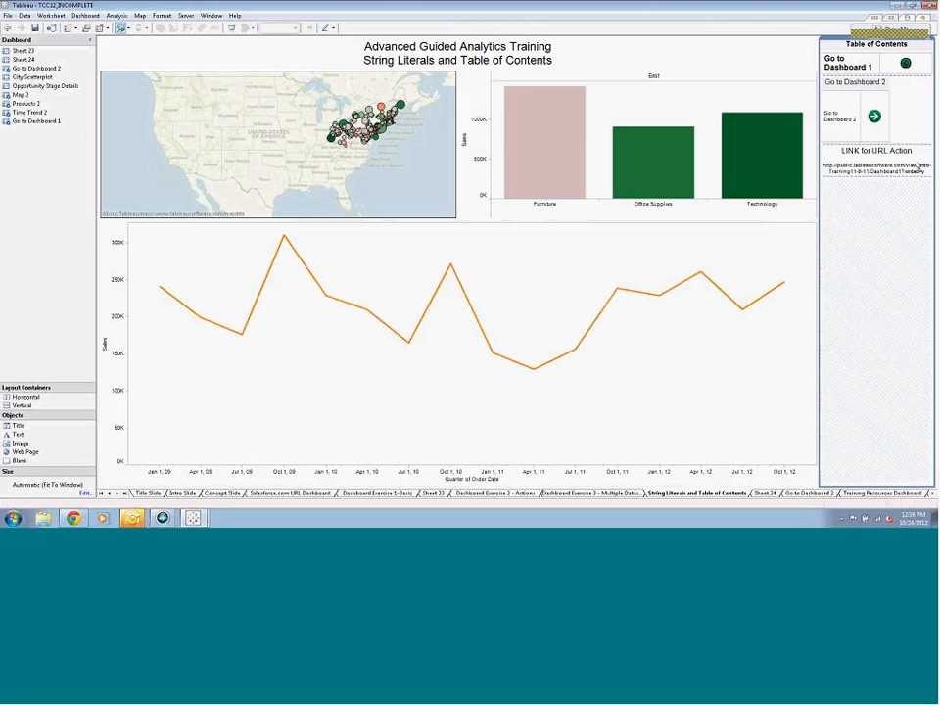
# Copy the full web address again from the LINK for URL Action text object and close its text editor
pyautogui.rightClick(850, 163)
pyautogui.click(833, 168)
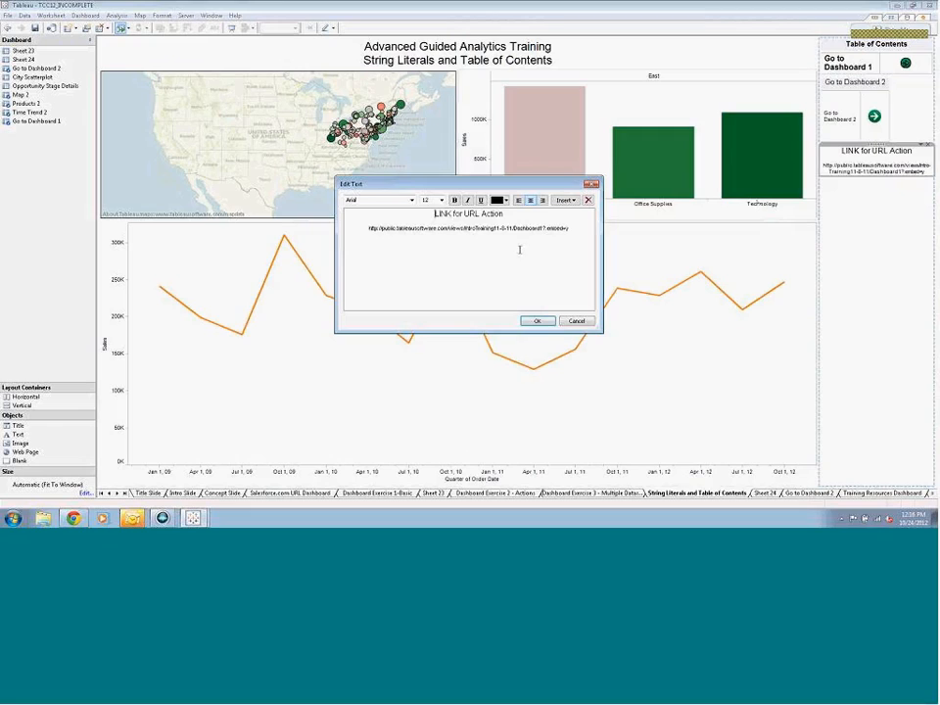
pyautogui.moveTo(368, 229); pyautogui.dragTo(565, 230)
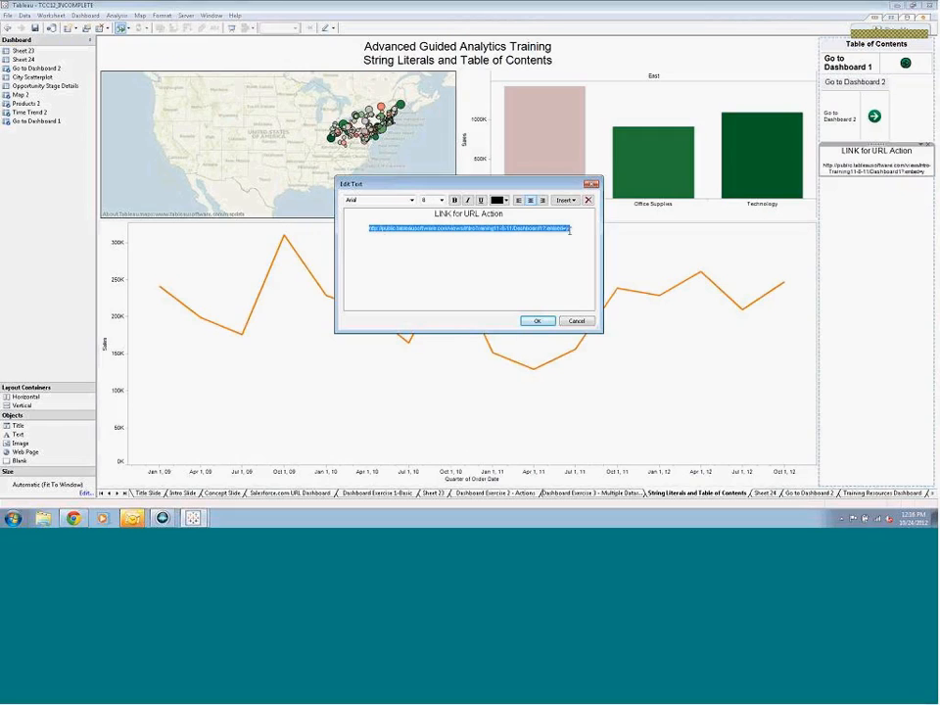
pyautogui.rightClick(555, 230)
pyautogui.click(576, 269)
pyautogui.click(537, 320)
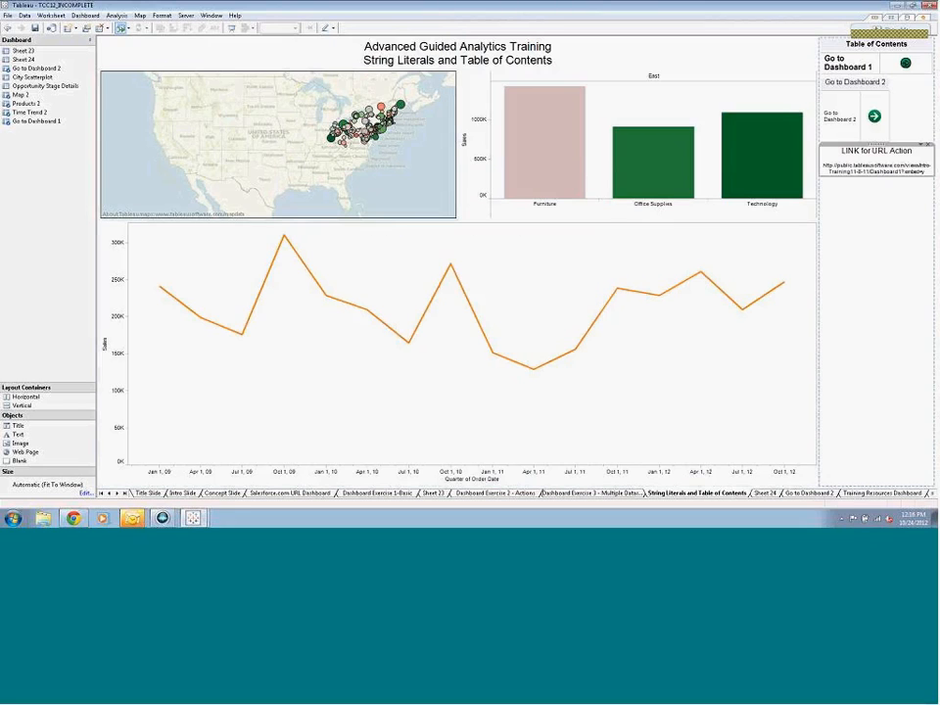
# Open the dashboard's actions and check the settings of the existing Filter4 action without changing them
pyautogui.click(85, 15)
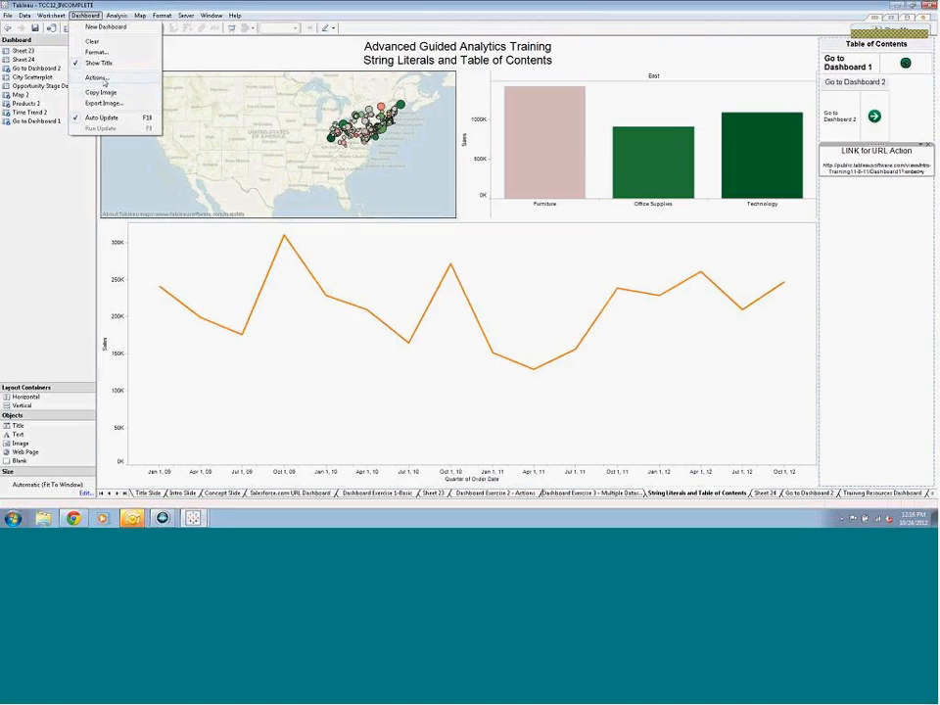
pyautogui.click(97, 77)
pyautogui.click(353, 227)
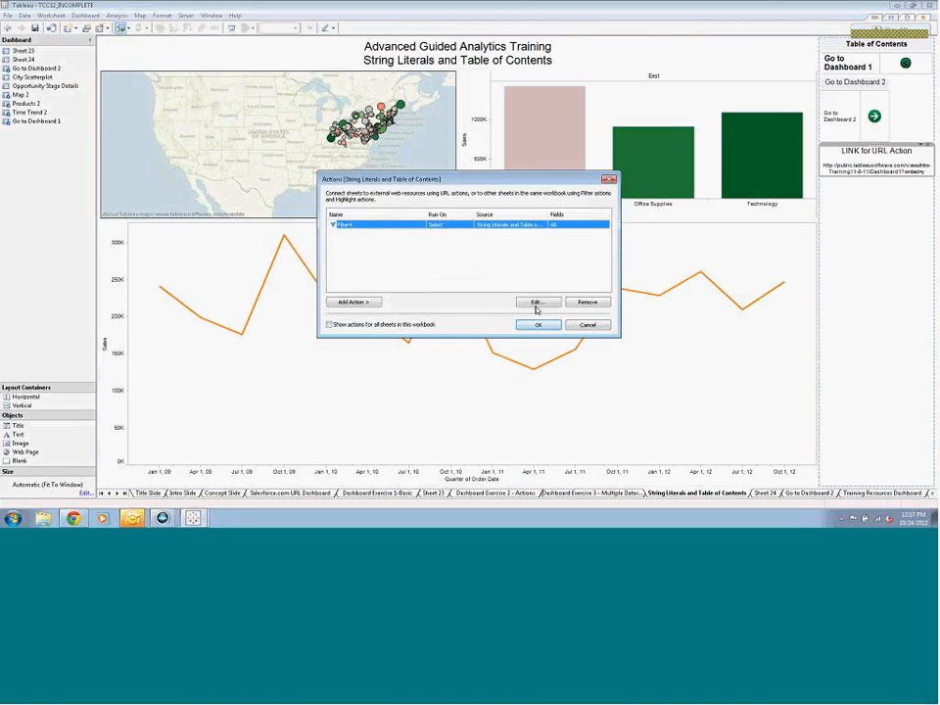
pyautogui.click(537, 302)
pyautogui.click(572, 108)
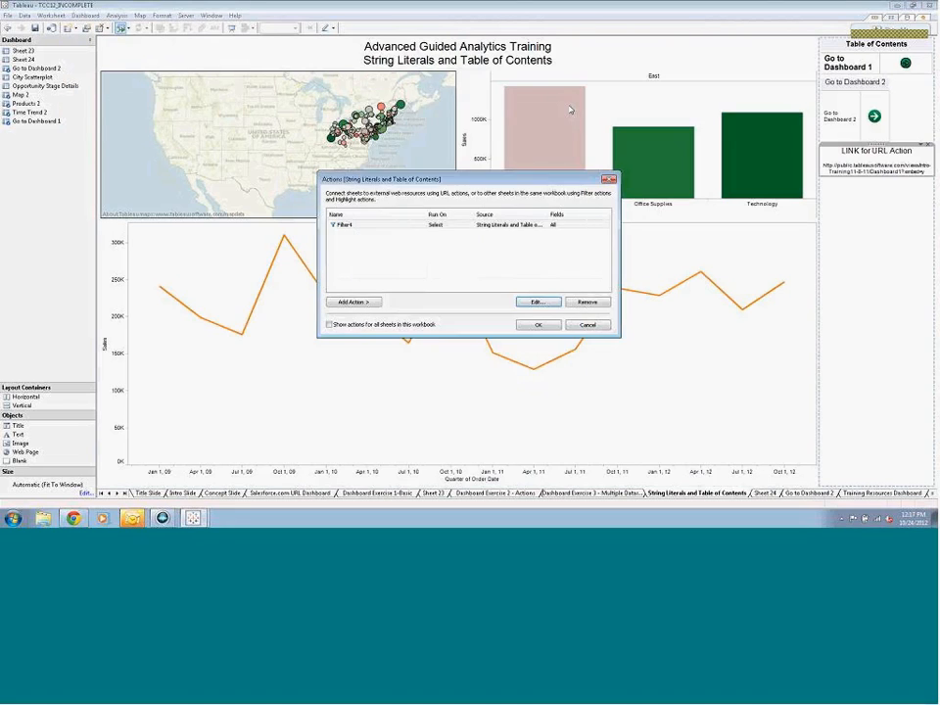
# Add a URL action that runs on Select, with only the Go to Dashboard 2 sheet checked among the visible source sheets
pyautogui.click(355, 303)
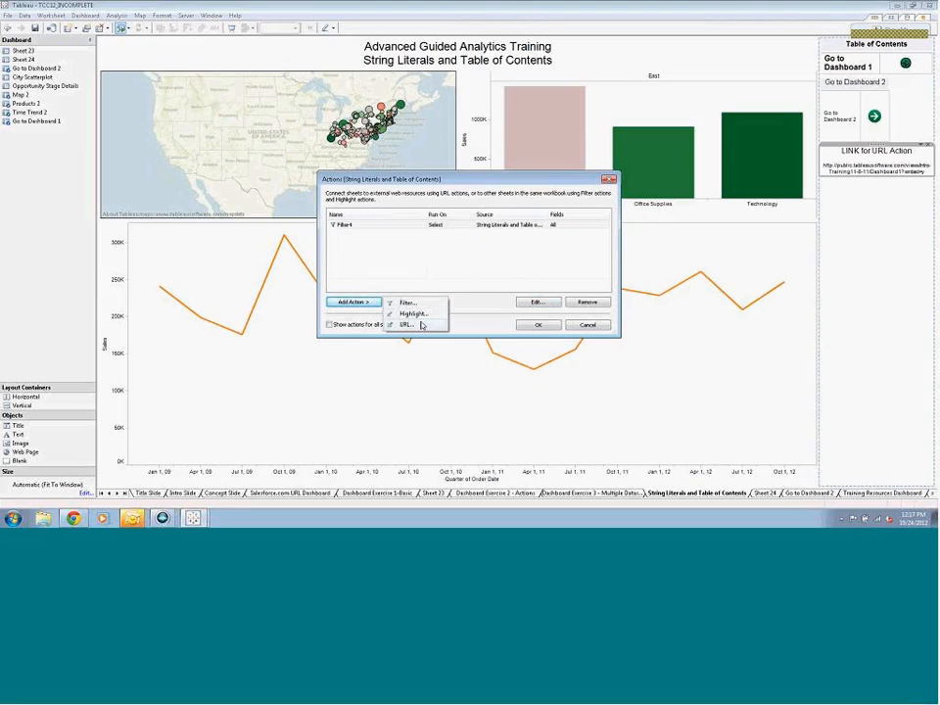
pyautogui.click(415, 325)
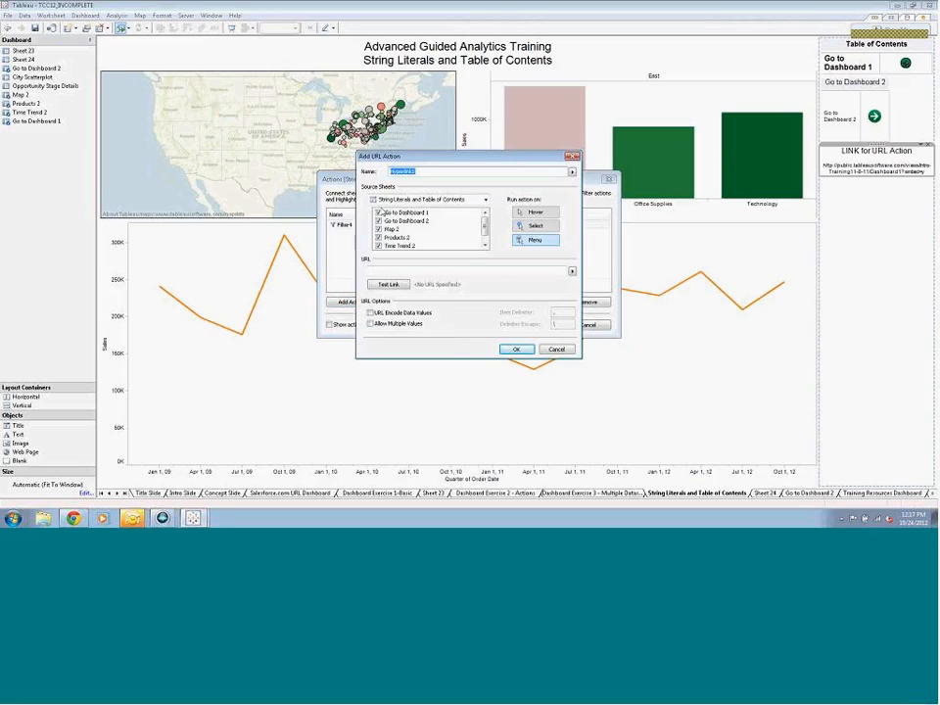
pyautogui.click(378, 213)
pyautogui.click(378, 229)
pyautogui.click(379, 238)
pyautogui.click(379, 246)
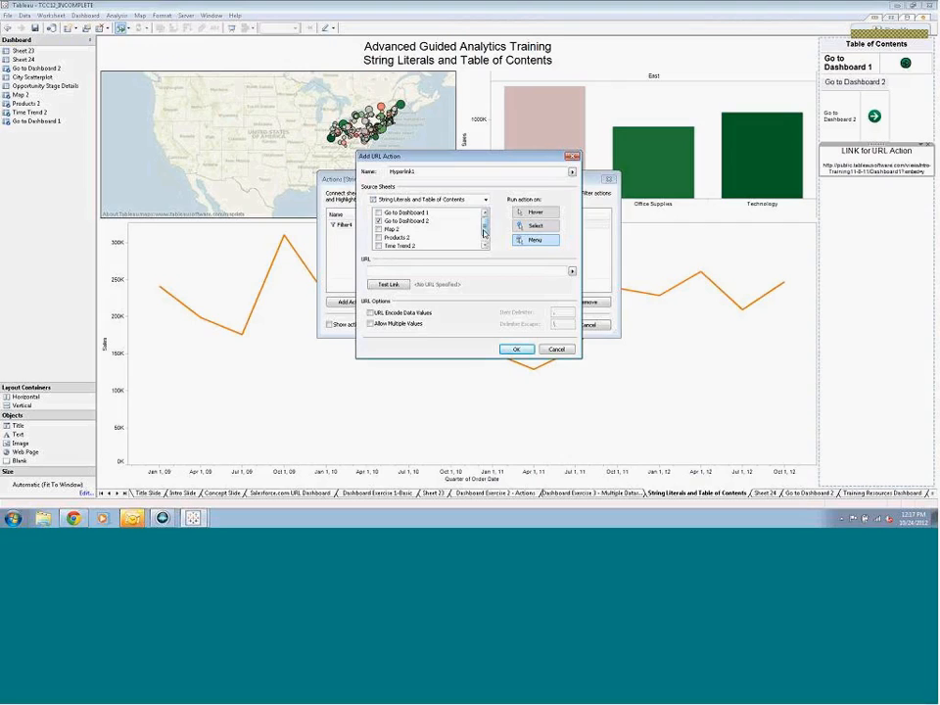
pyautogui.click(549, 227)
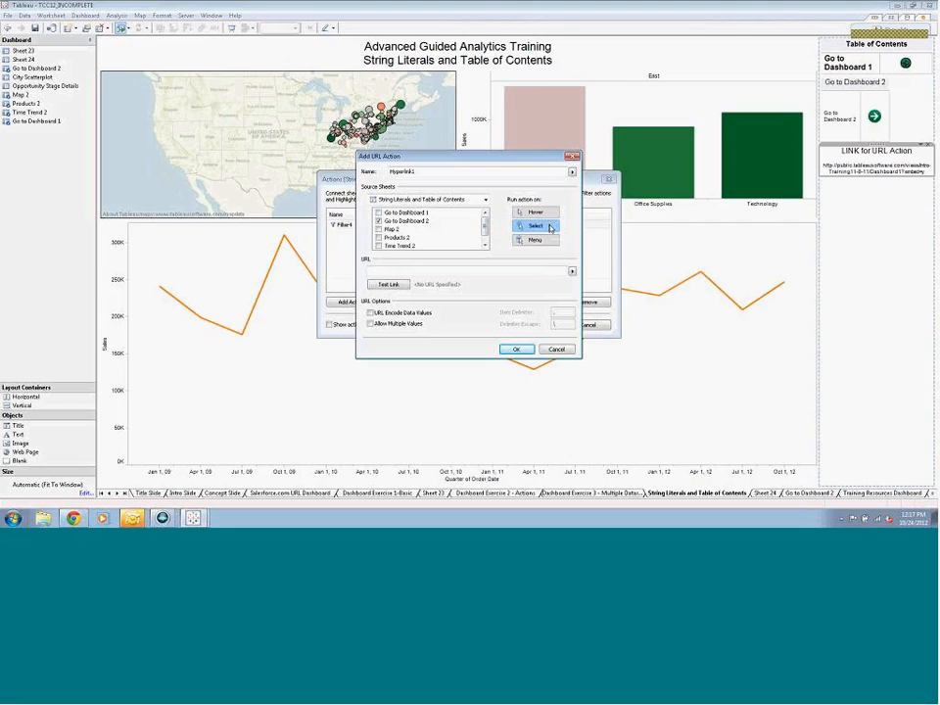
# Paste the copied IntroTraining11-8-11/Dashboard1 address as the action's URL, and confirm the new action and the actions list
pyautogui.rightClick(530, 270)
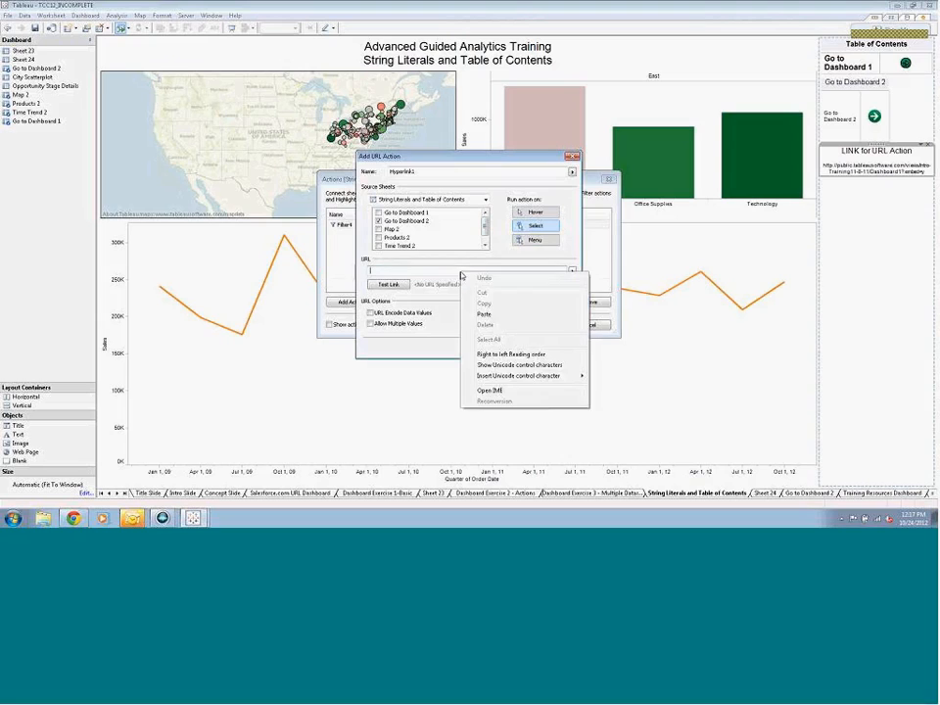
pyautogui.click(545, 311)
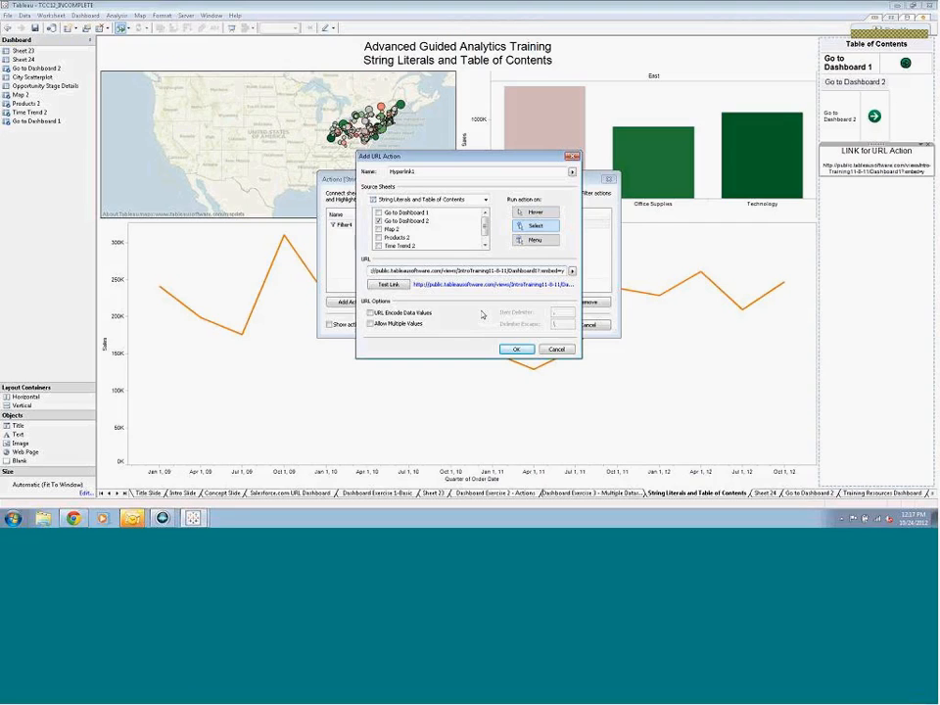
pyautogui.click(516, 349)
pyautogui.click(537, 324)
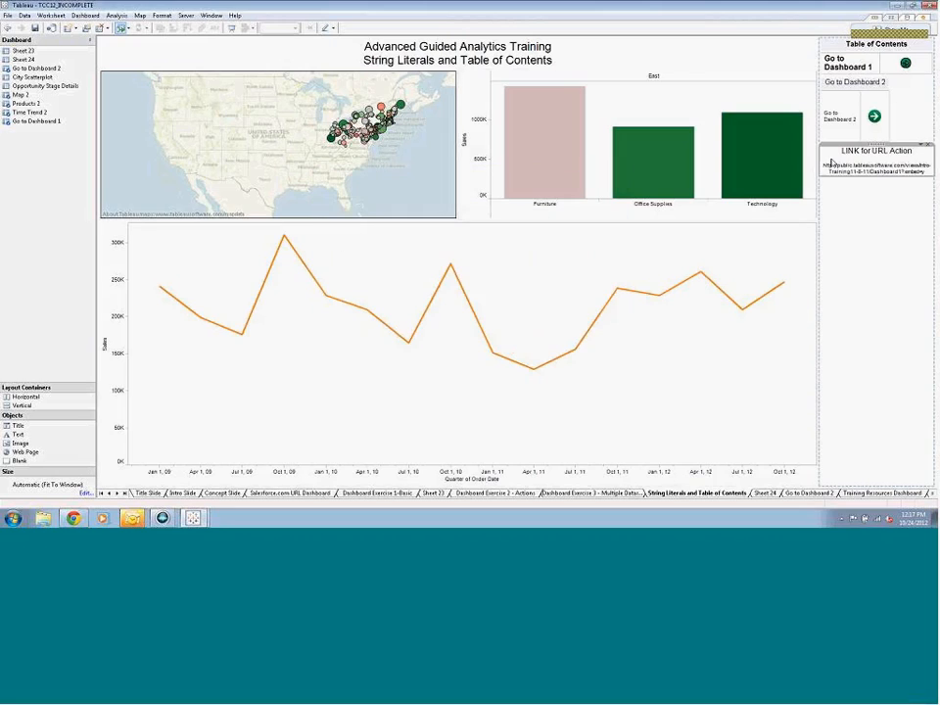
# Test the Go to Dashboard 2 arrow to open its web dashboard, and switch back to the TCC12_INCOMPLETE workbook in Tableau
pyautogui.click(876, 117)
pyautogui.click(879, 119)
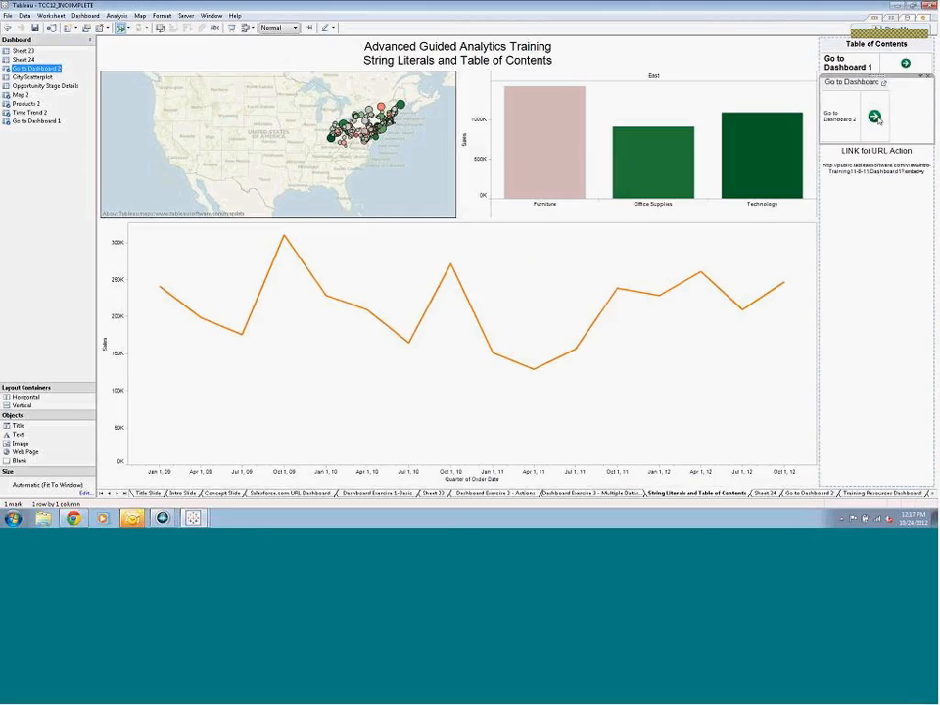
pyautogui.click(877, 119)
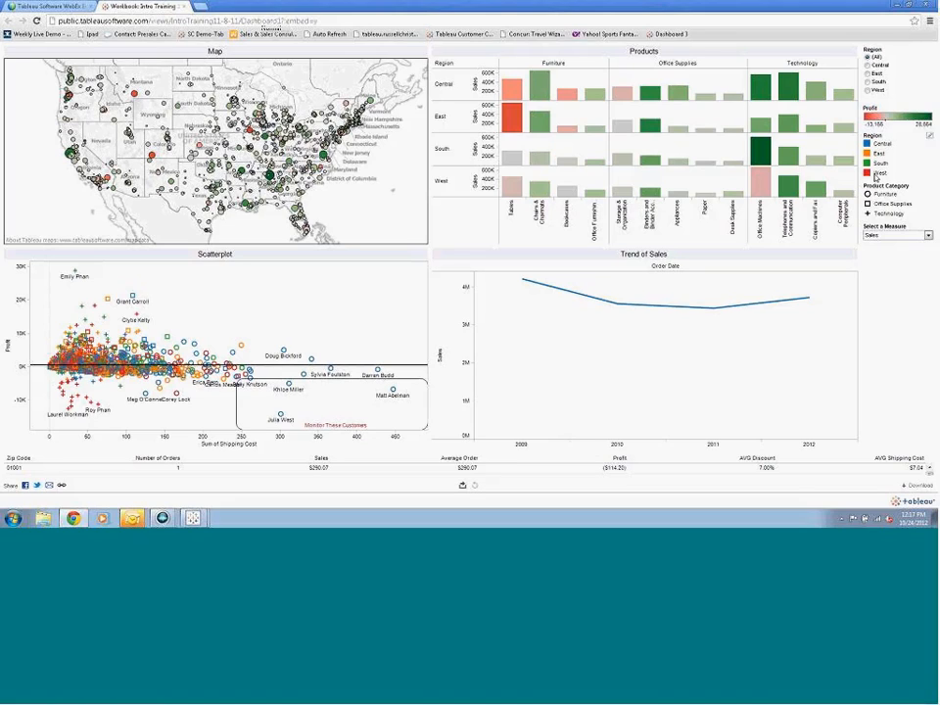
pyautogui.moveTo(194, 517)
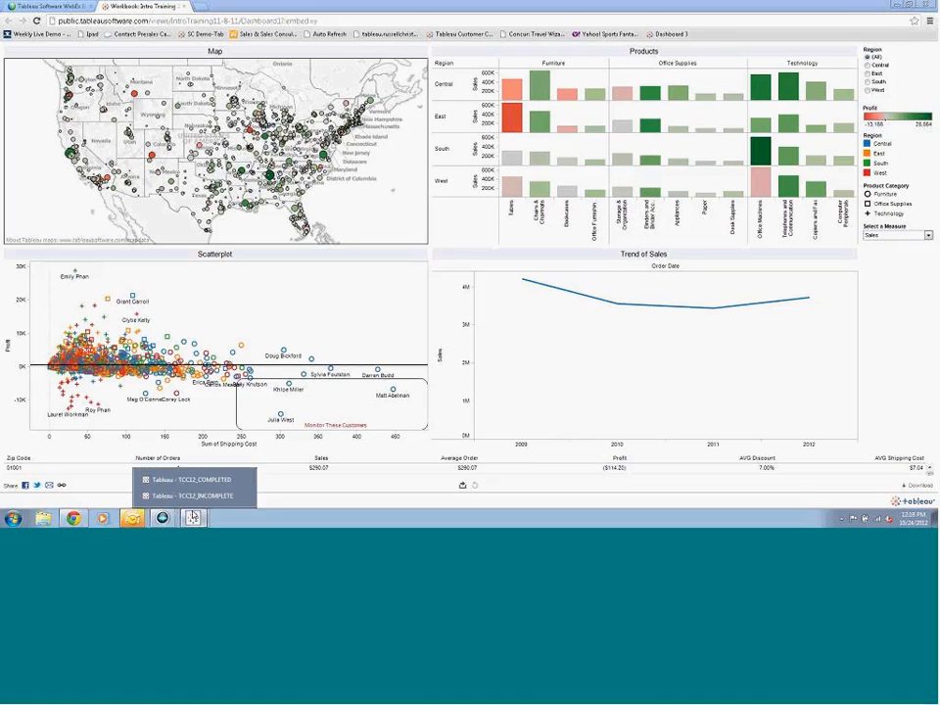
pyautogui.click(196, 496)
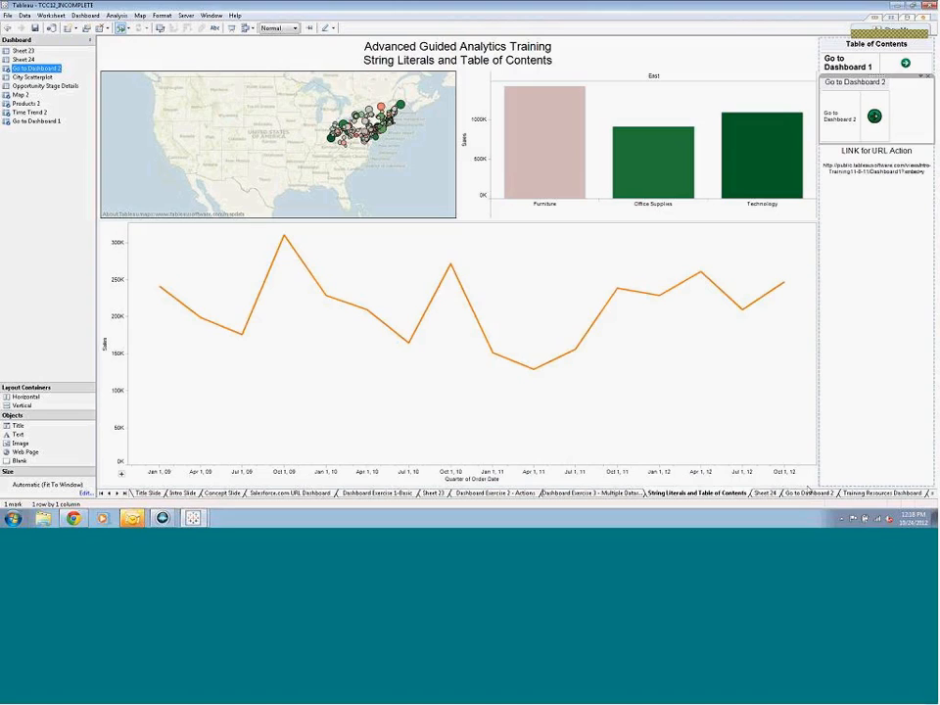
# Add a URL action to the Training Resources Dashboard that runs on Select and uses the Link field as its URL
pyautogui.click(858, 494)
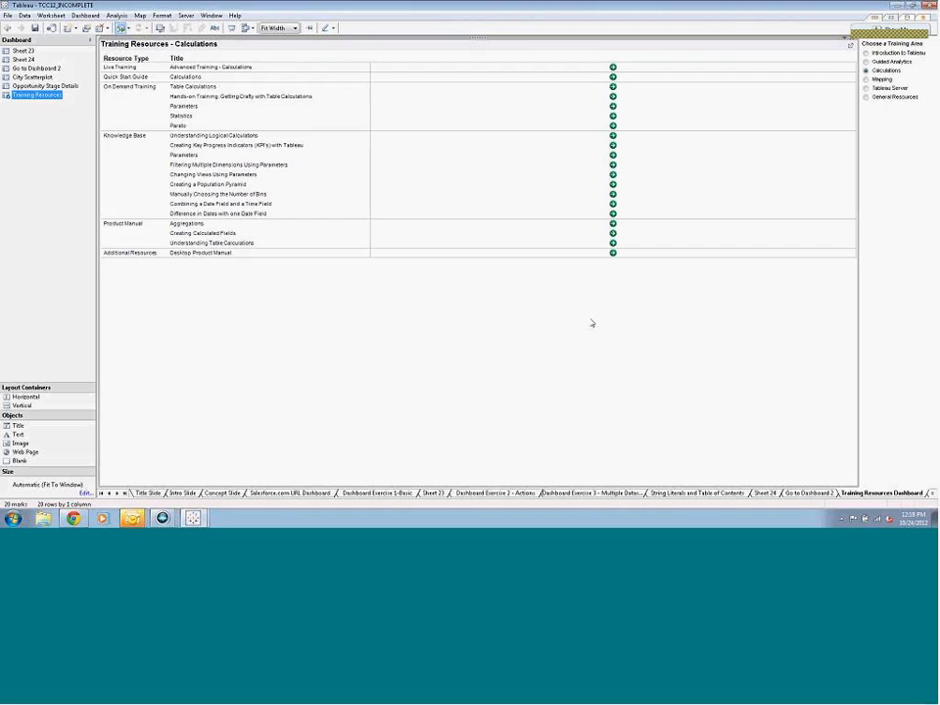
pyautogui.moveTo(613, 175)
pyautogui.click(79, 16)
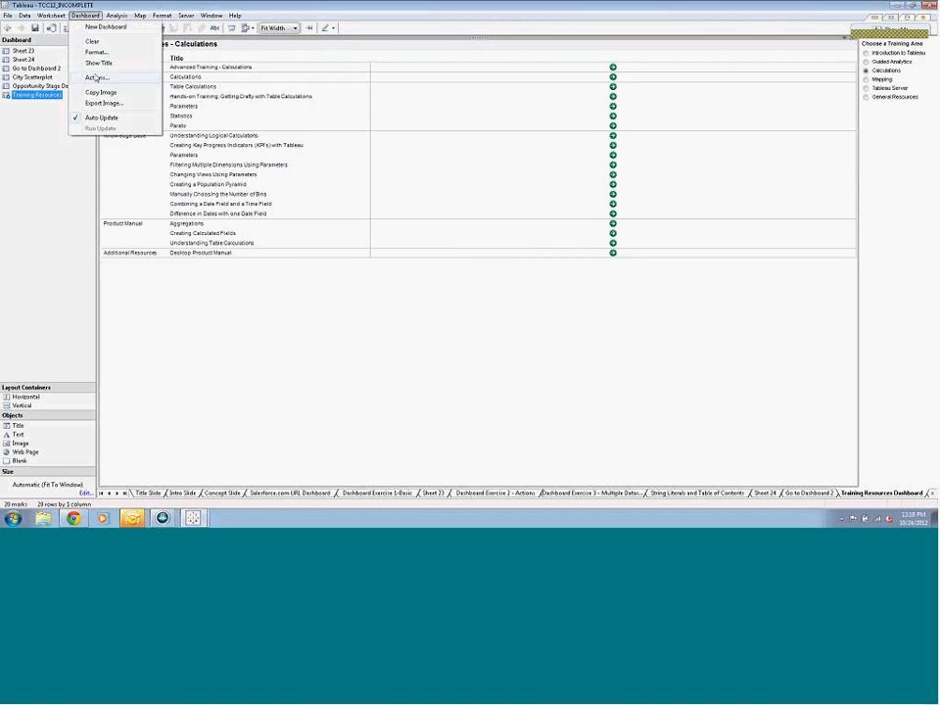
pyautogui.click(96, 78)
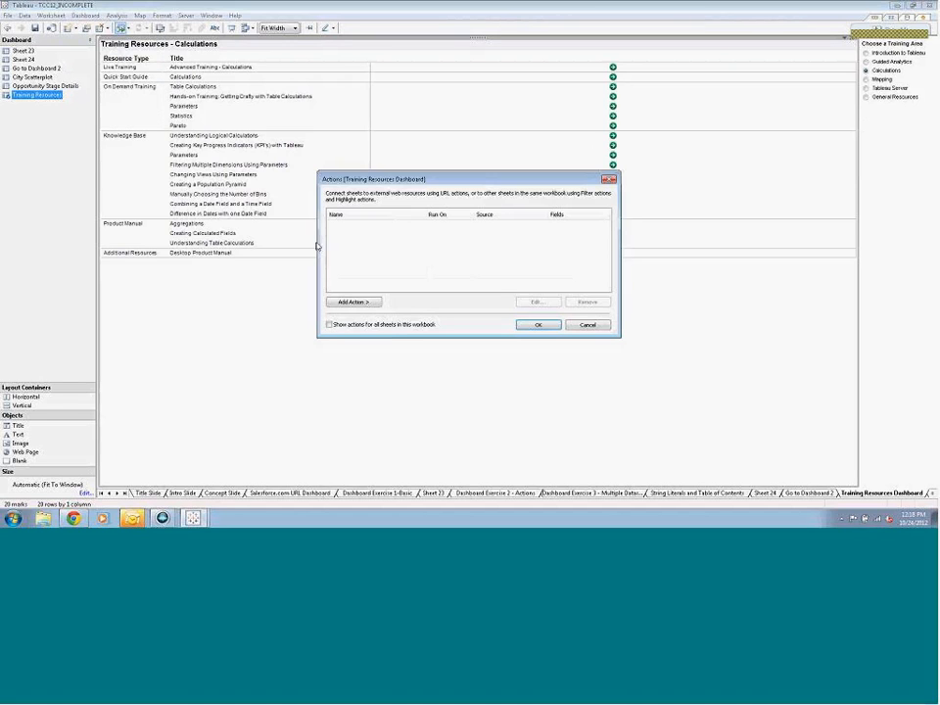
pyautogui.click(351, 302)
pyautogui.click(408, 324)
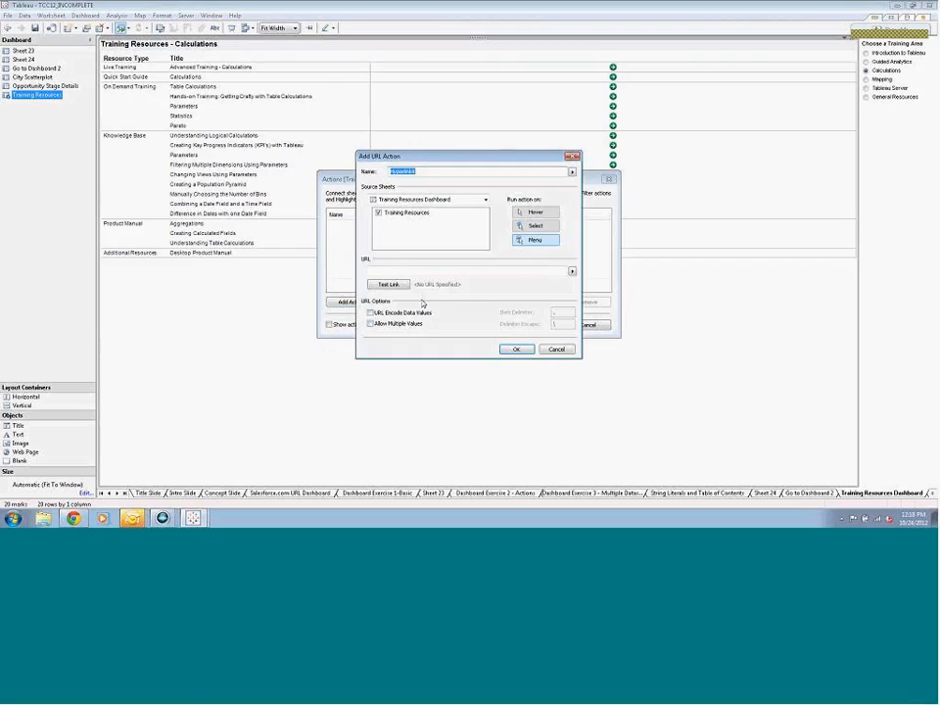
pyautogui.click(573, 274)
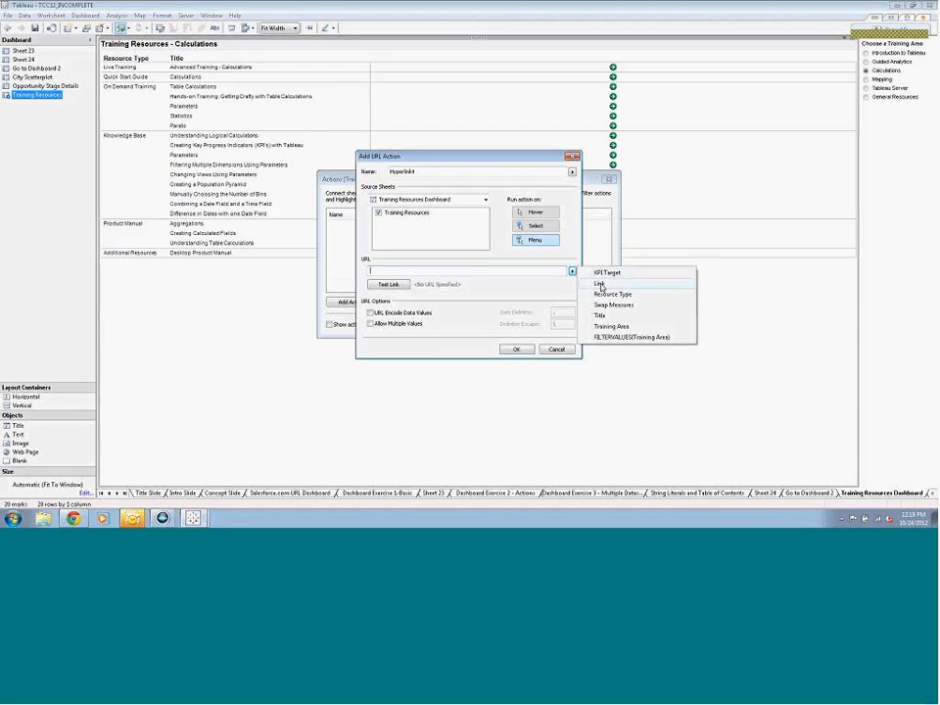
pyautogui.click(600, 285)
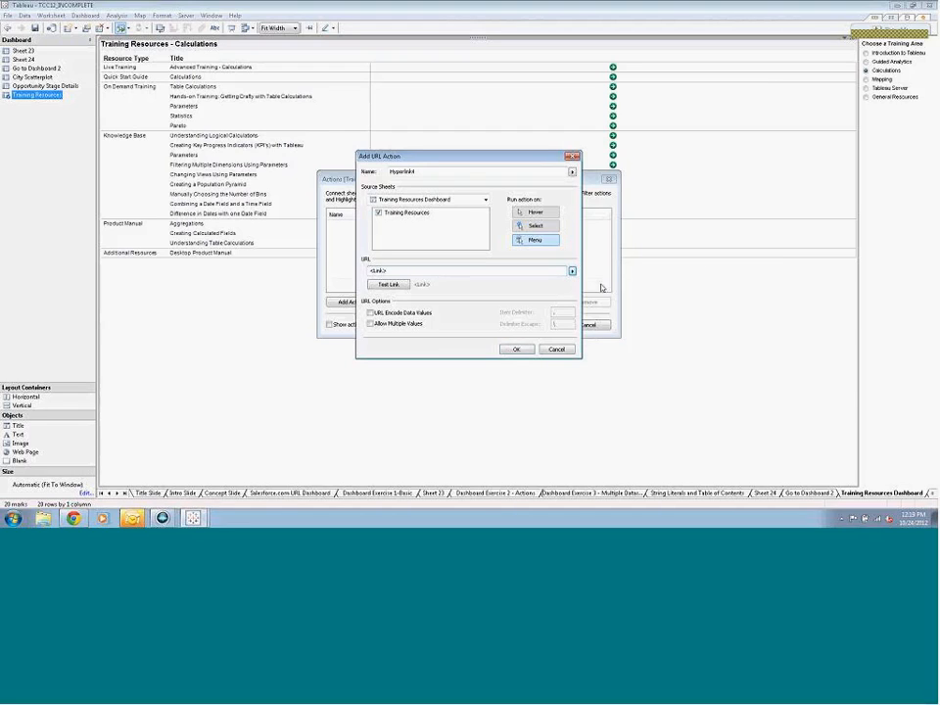
pyautogui.click(516, 348)
pyautogui.click(542, 325)
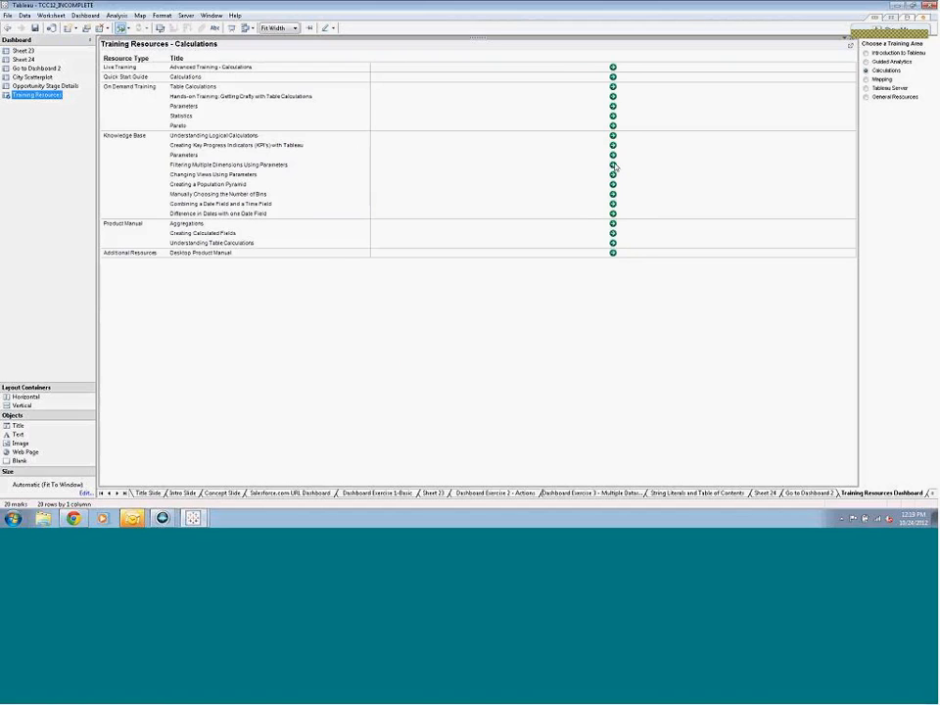
# Test the Knowledge Base Parameters arrow to open its web article, and switch back to the TCC12_INCOMPLETE workbook in Tableau
pyautogui.moveTo(615, 156)
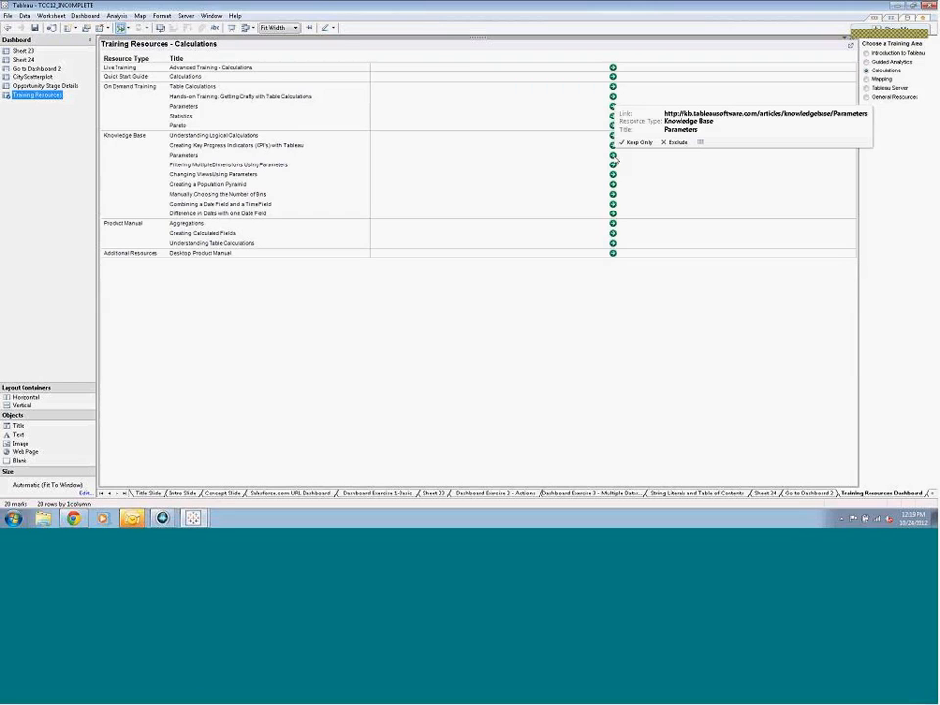
pyautogui.click(614, 156)
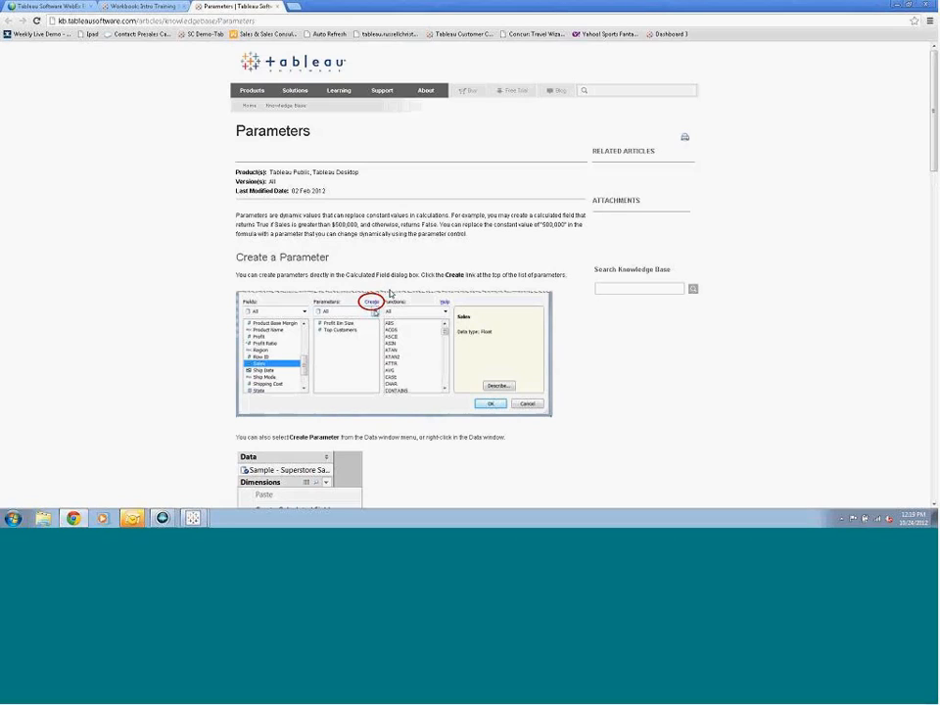
pyautogui.moveTo(193, 518)
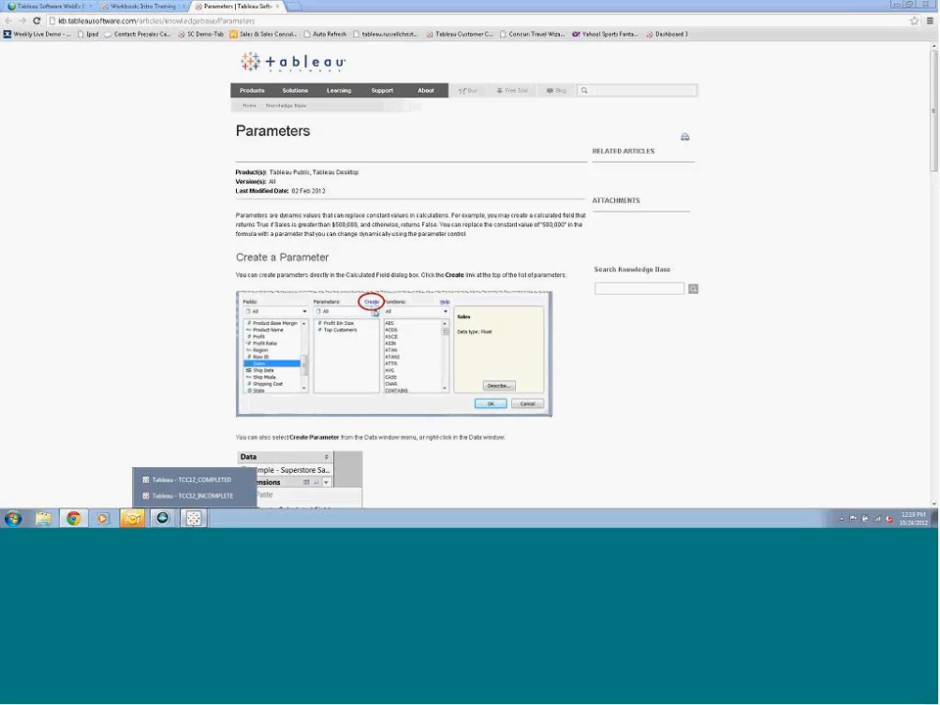
pyautogui.click(203, 495)
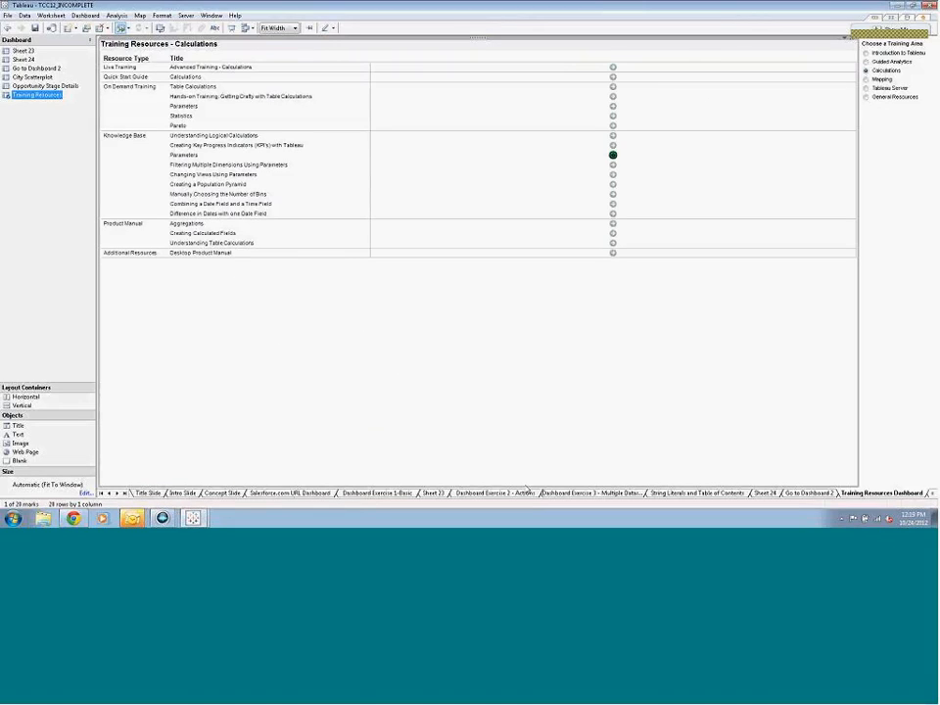
# Open the URL Action Passing Parameters dashboard and look over its Market Controller Sheet
pyautogui.click(117, 492)
pyautogui.click(117, 493)
pyautogui.click(116, 493)
pyautogui.click(116, 493)
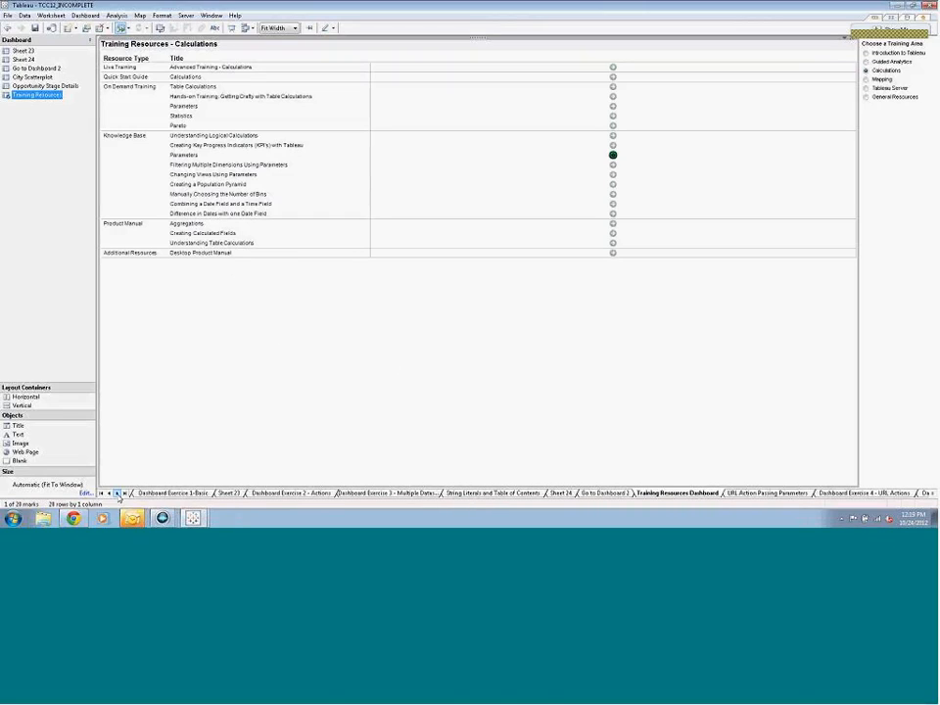
pyautogui.click(733, 493)
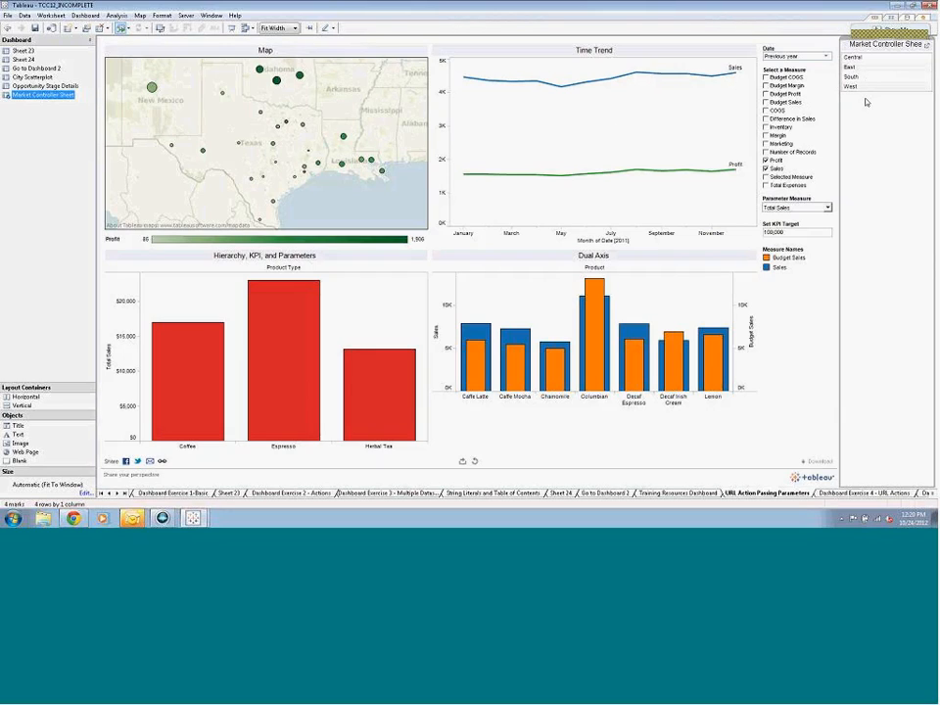
pyautogui.moveTo(863, 81)
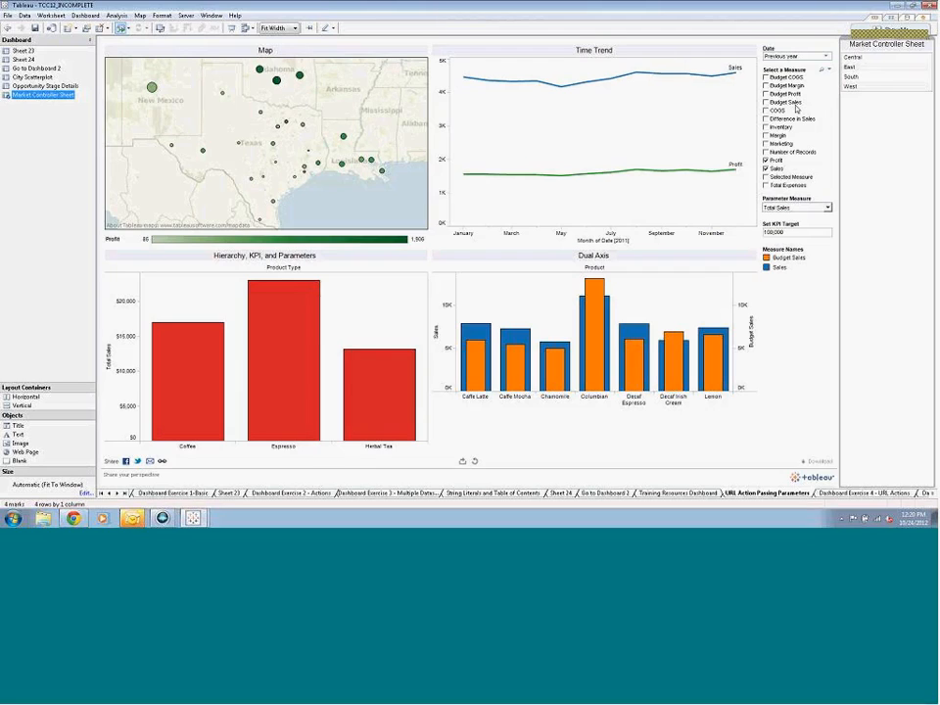
# Open the dashboard's Hyperlink2 URL action and examine its web address through to the Market parameter and field value
pyautogui.click(85, 16)
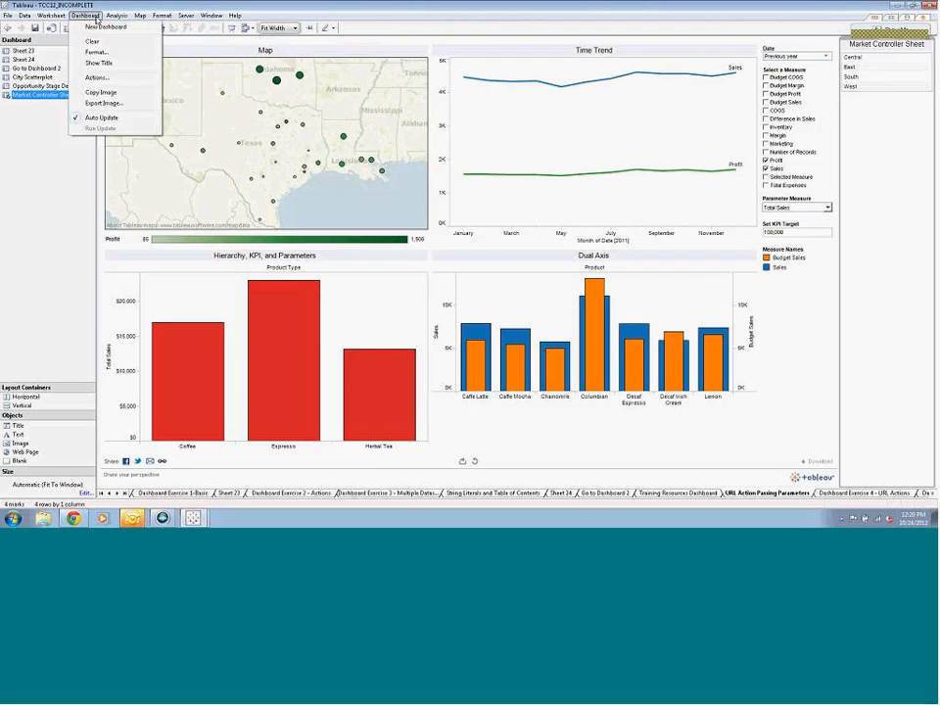
pyautogui.click(92, 77)
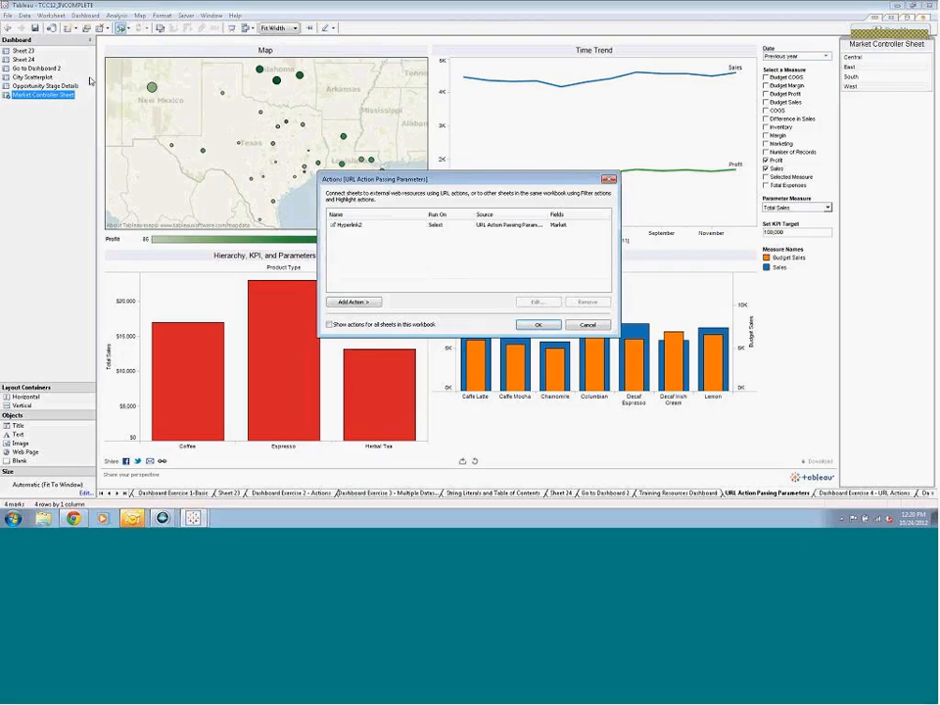
pyautogui.doubleClick(382, 229)
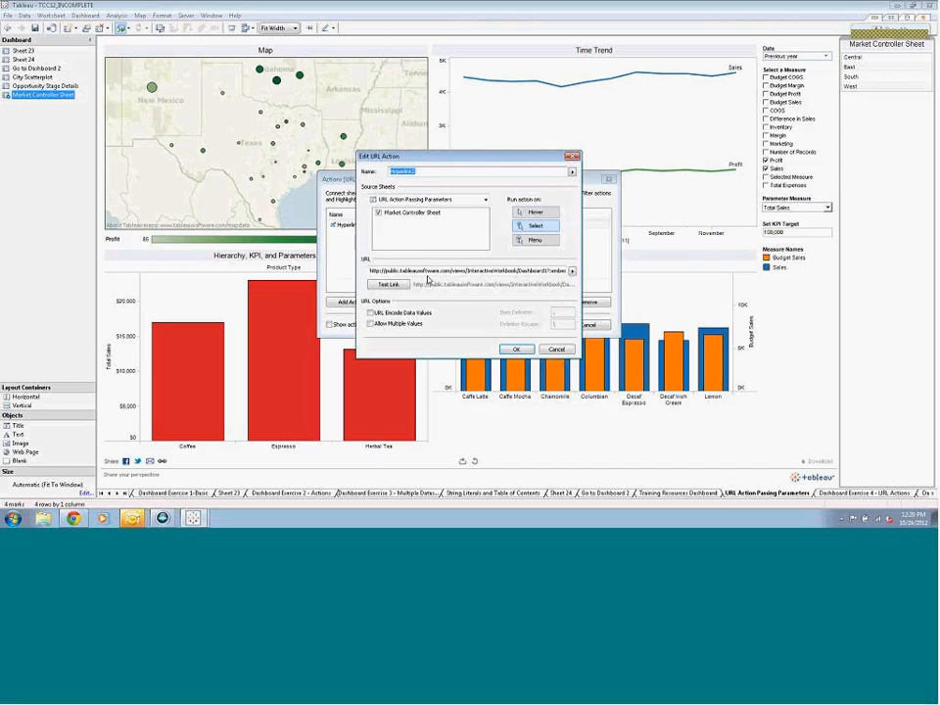
pyautogui.moveTo(388, 271); pyautogui.dragTo(415, 271)
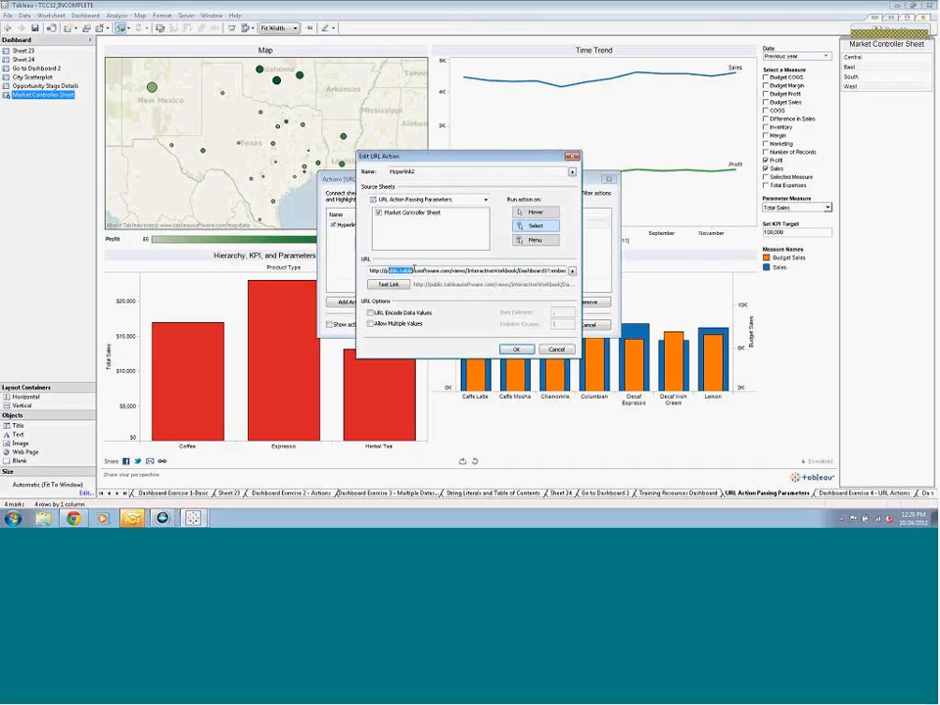
pyautogui.click(439, 270)
pyautogui.press('Right')
pyautogui.press('Right')
pyautogui.press('Right')
pyautogui.press('Right')
pyautogui.press('Right')
pyautogui.press('Right')
pyautogui.press('Right')
pyautogui.press('Right')
pyautogui.press('Right')
pyautogui.press('Right')
pyautogui.press('Right')
pyautogui.press('Right')
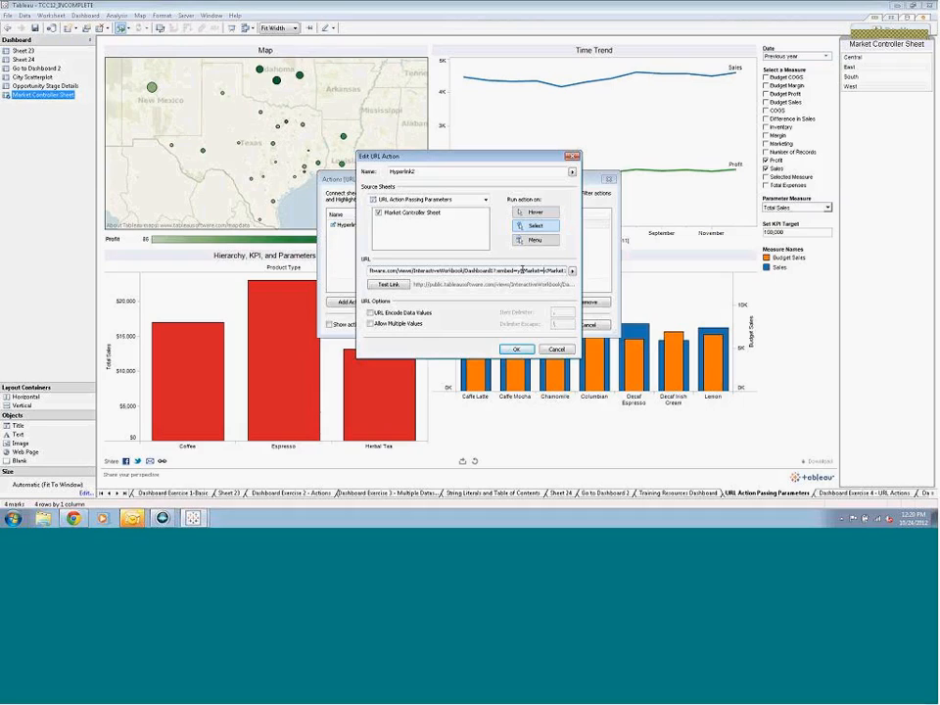
pyautogui.moveTo(522, 270); pyautogui.dragTo(541, 269)
pyautogui.moveTo(546, 272); pyautogui.dragTo(569, 272)
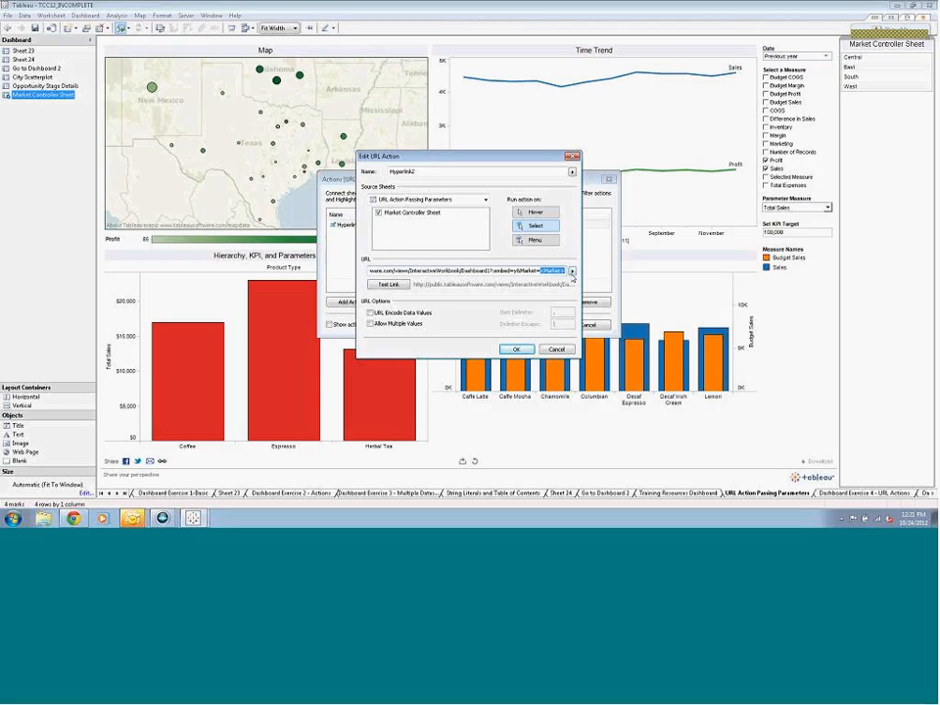
# Reinsert the Market field as the parameter value in the Hyperlink2 URL, confirm the action, and test it with the East and West markets
pyautogui.click(572, 272)
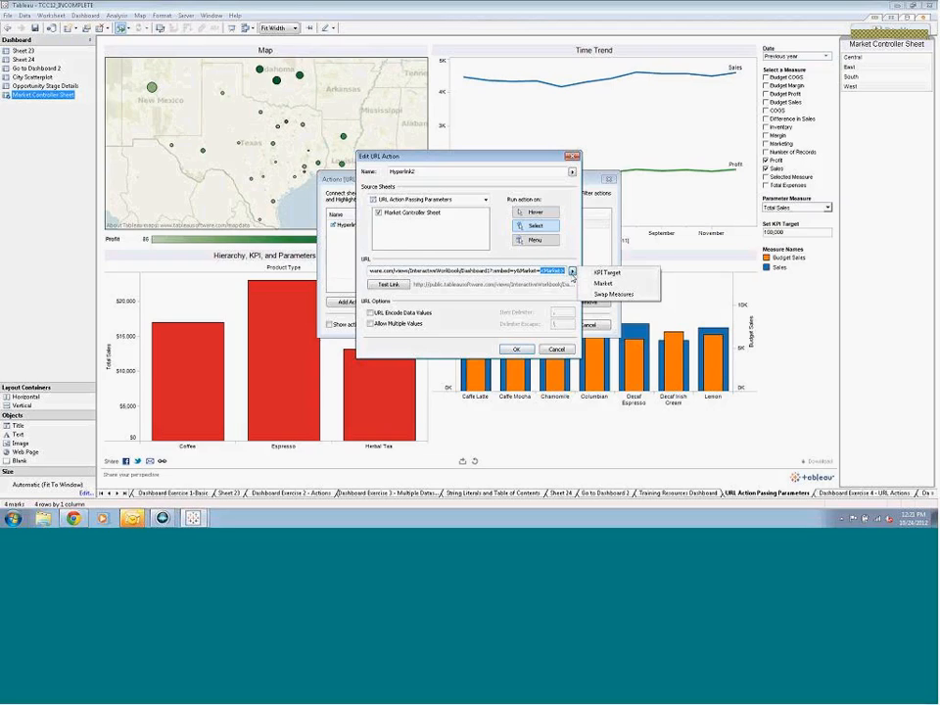
pyautogui.click(616, 284)
pyautogui.click(520, 349)
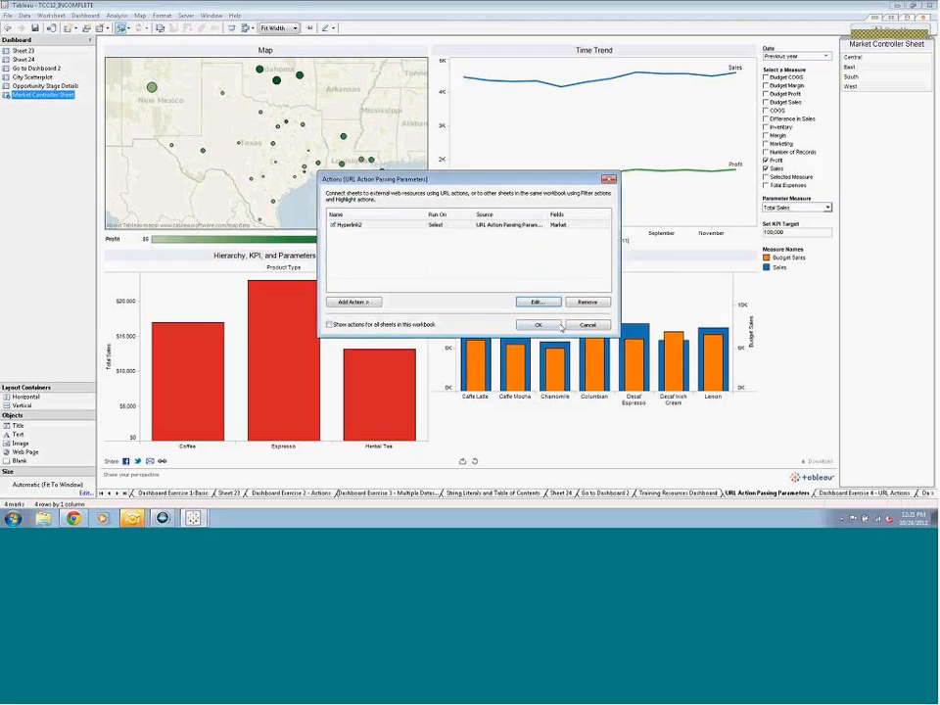
pyautogui.click(550, 326)
pyautogui.click(856, 68)
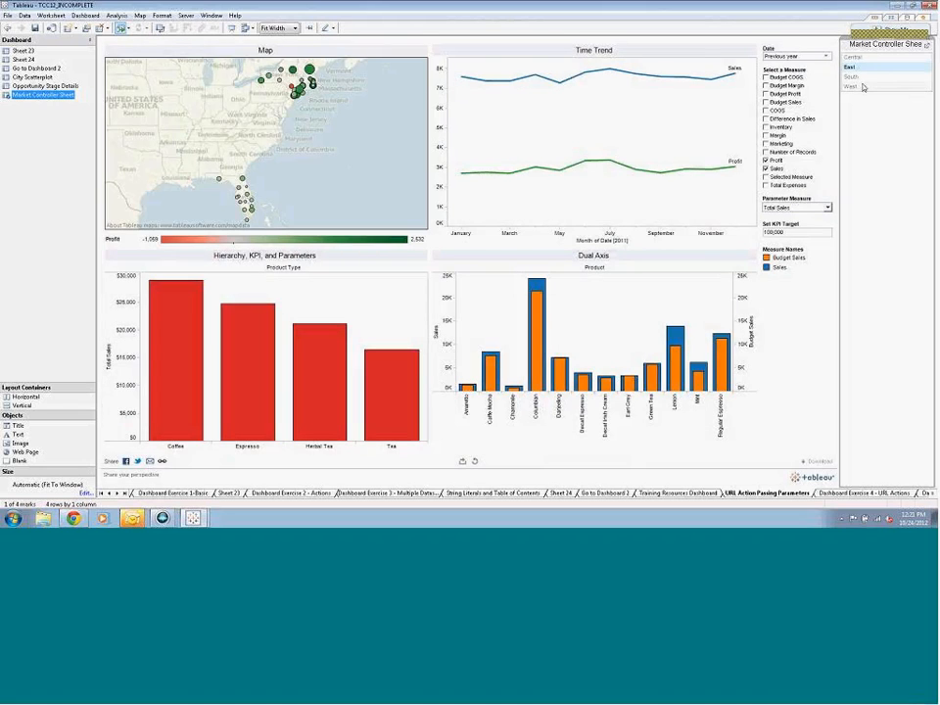
pyautogui.click(863, 87)
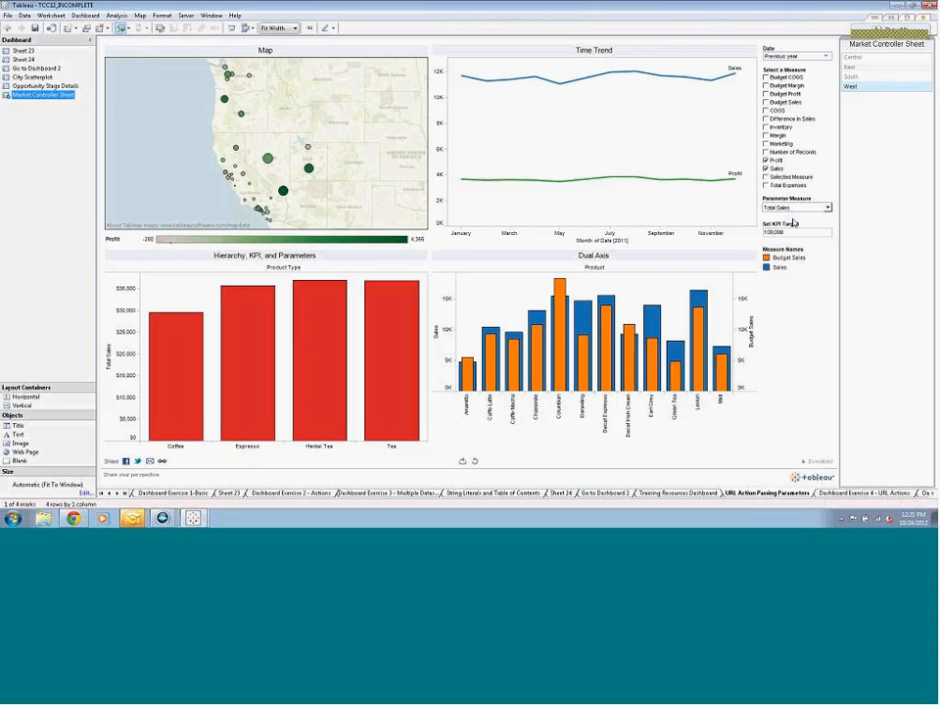
# Open the Dashboard Exercise 4 - URL Actions dashboard and copy the address of its embedded Google Finance web page
pyautogui.click(875, 494)
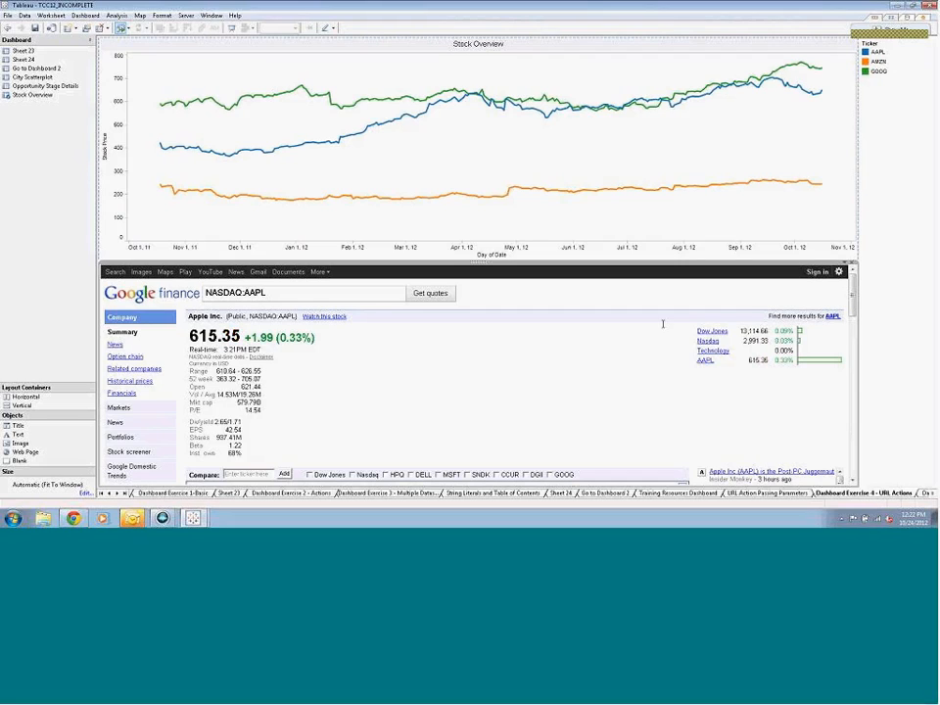
pyautogui.moveTo(566, 196)
pyautogui.click(846, 262)
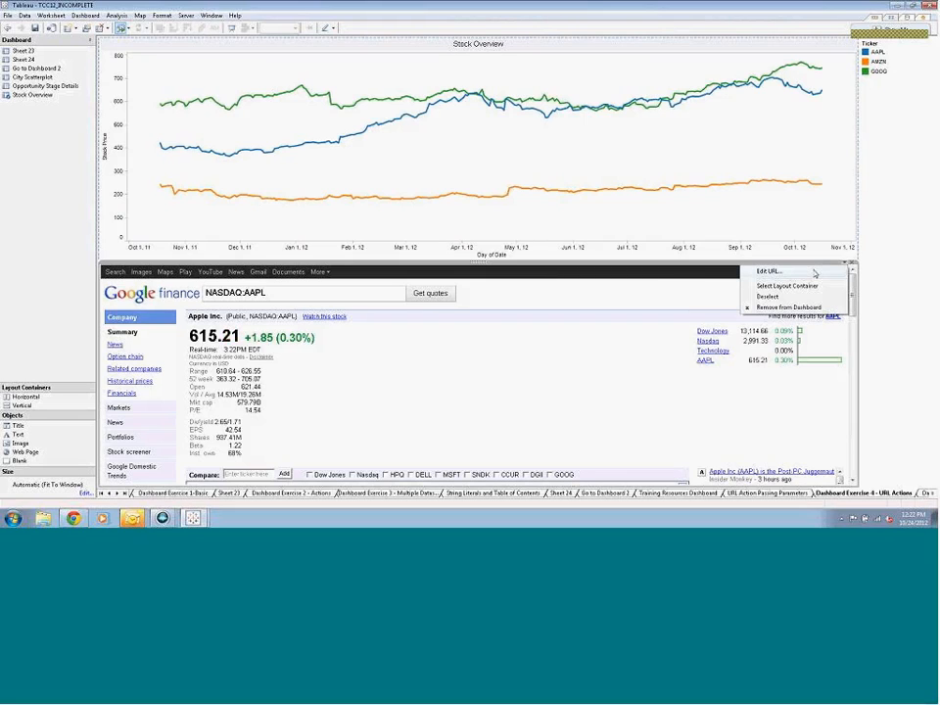
pyautogui.click(811, 271)
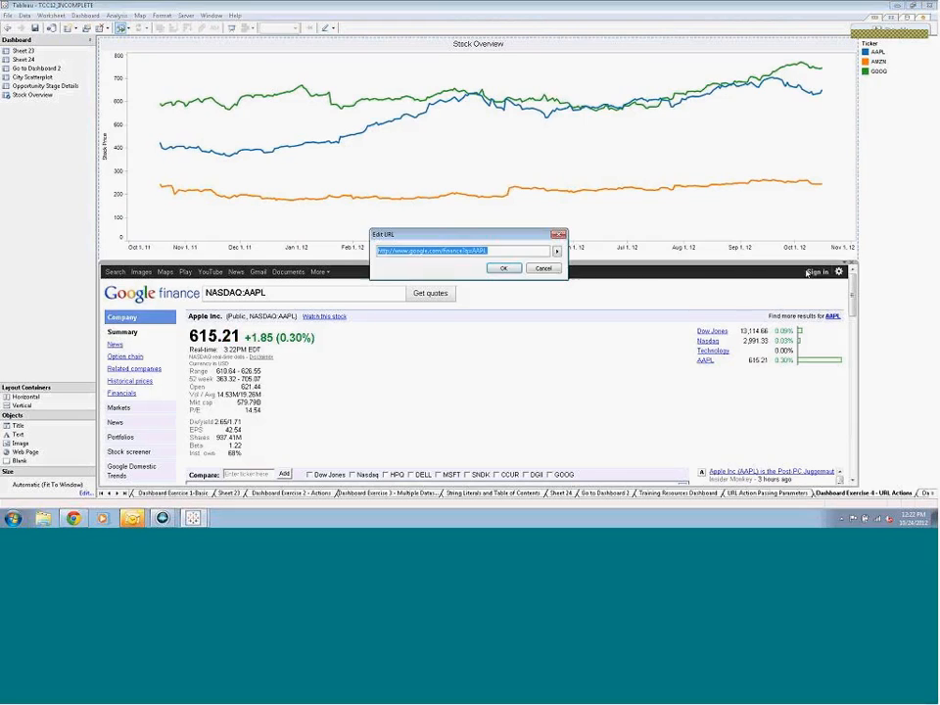
pyautogui.rightClick(476, 251)
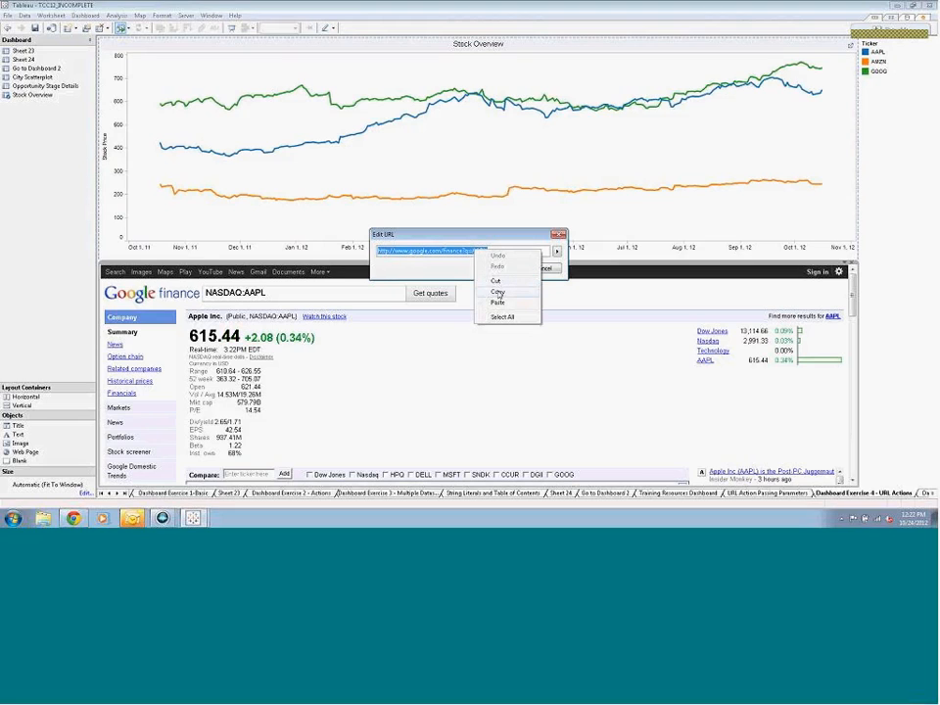
pyautogui.click(497, 293)
pyautogui.click(504, 268)
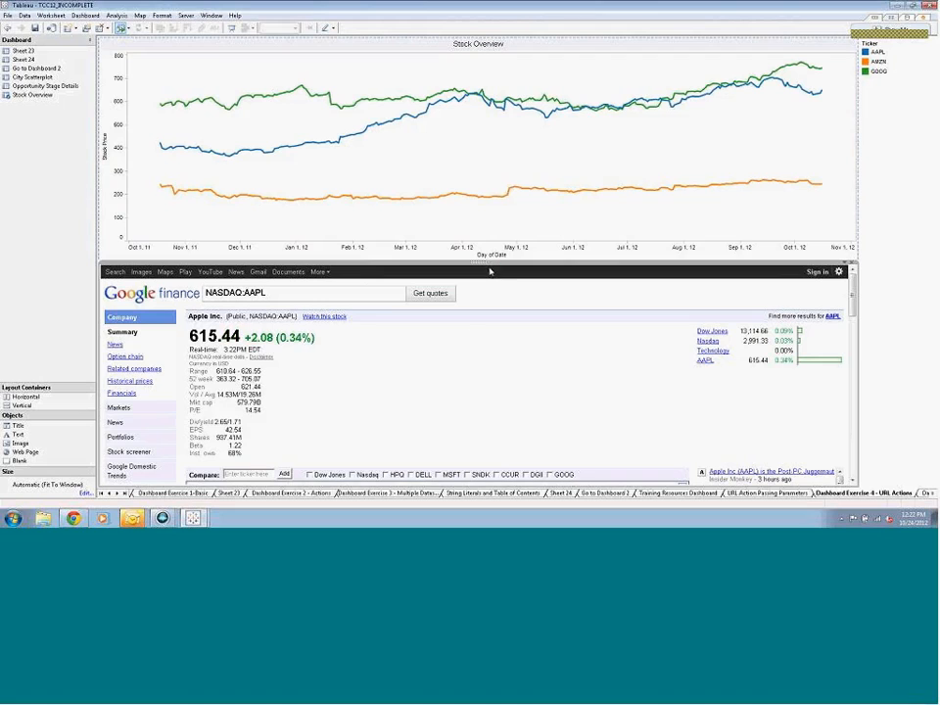
pyautogui.click(89, 16)
pyautogui.click(88, 80)
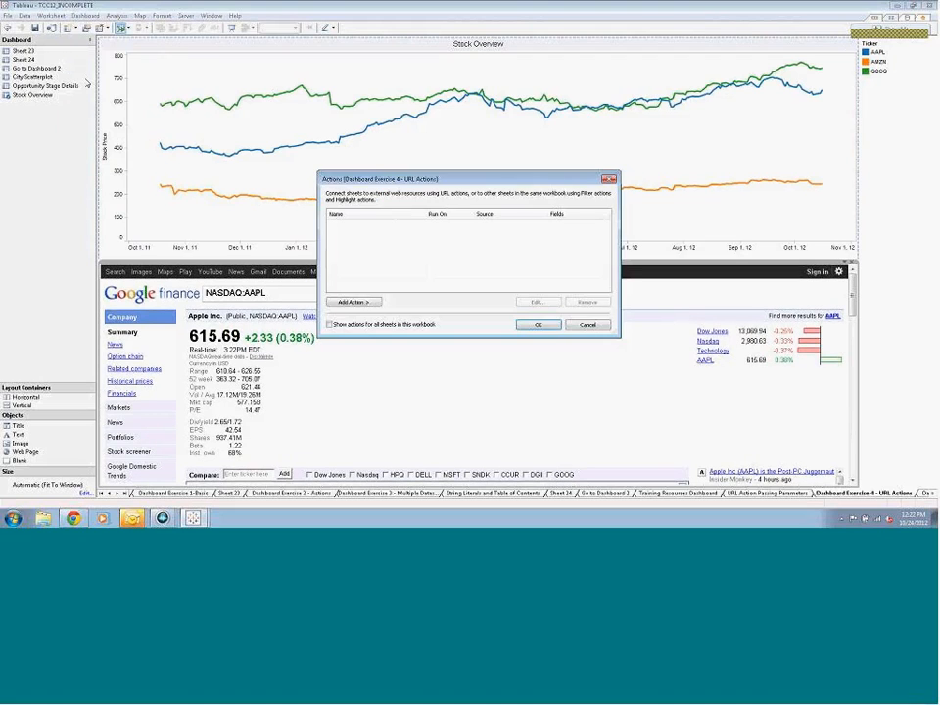
pyautogui.click(354, 301)
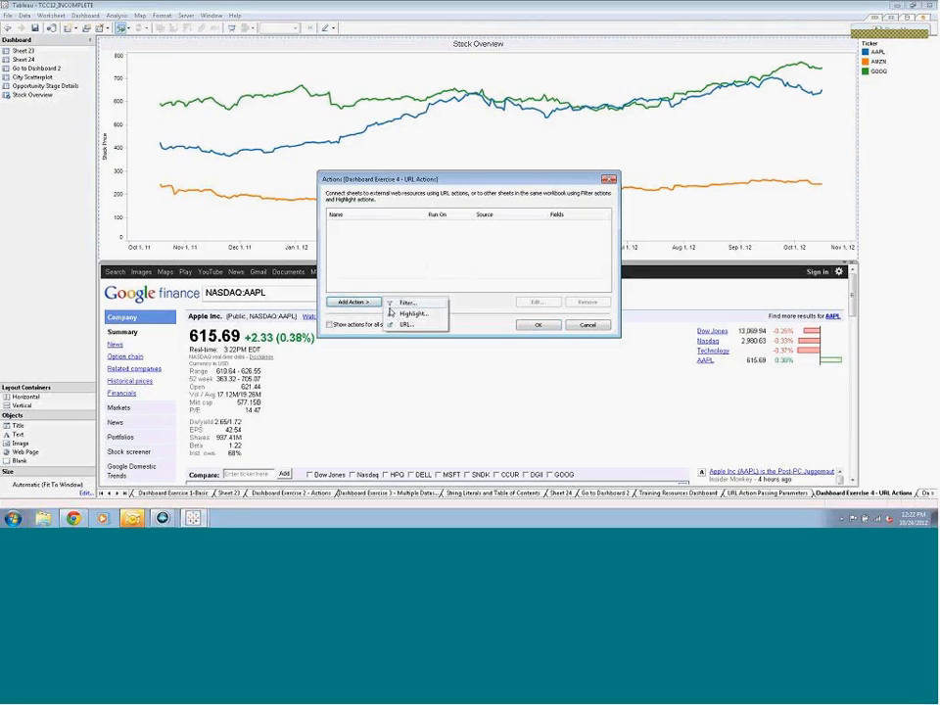
pyautogui.click(404, 324)
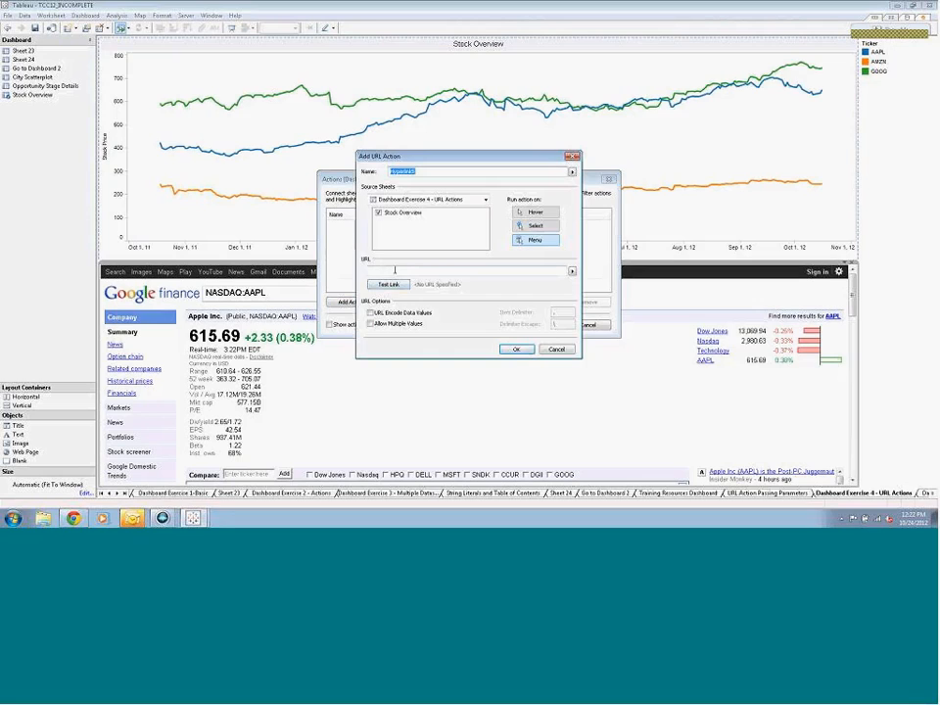
pyautogui.rightClick(394, 270)
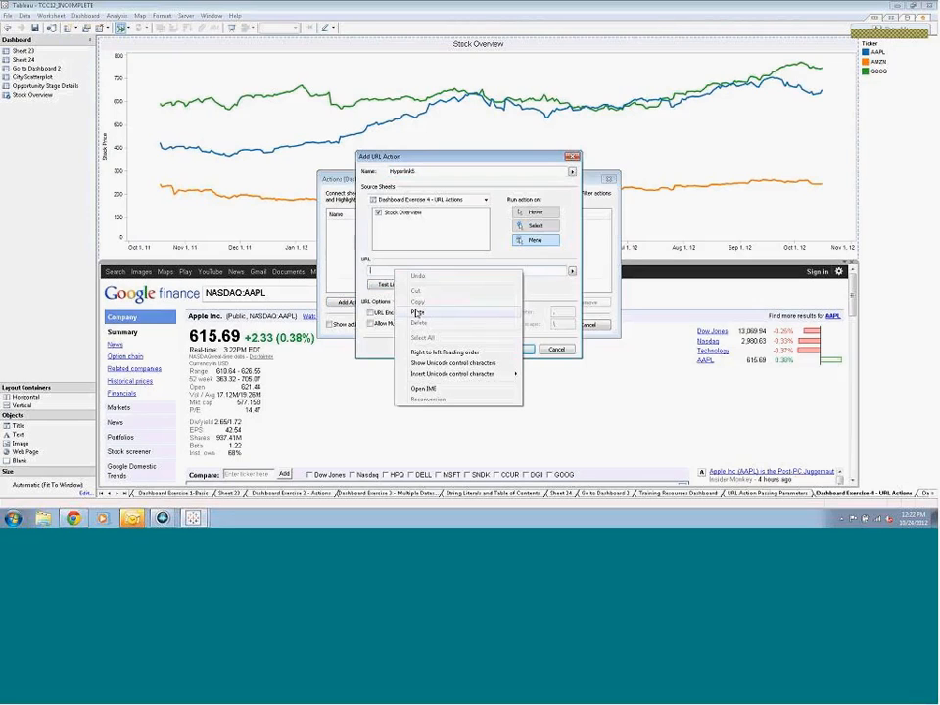
pyautogui.click(416, 312)
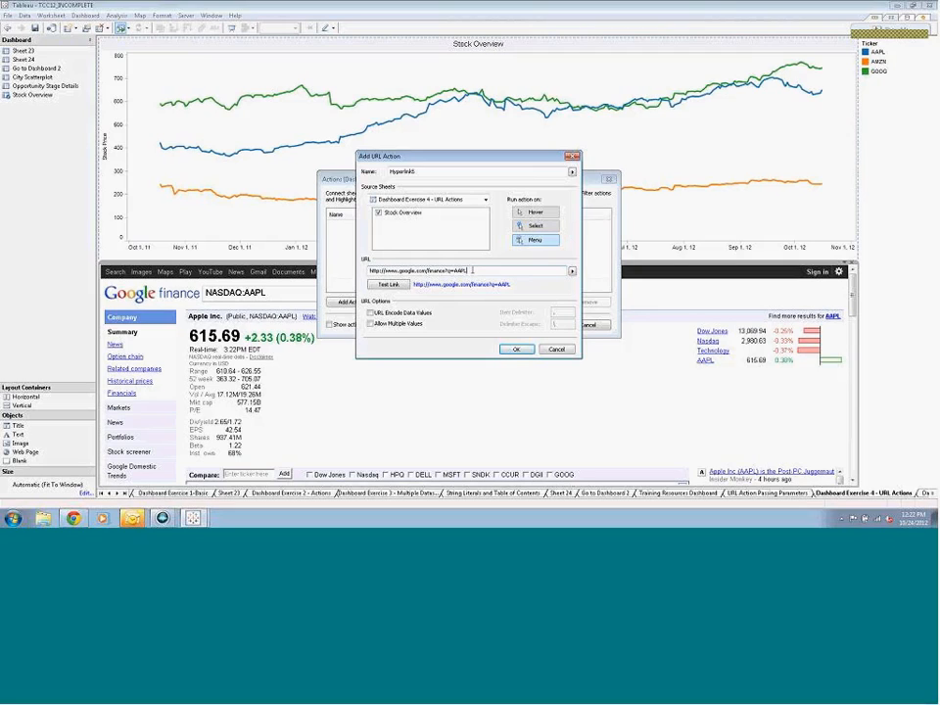
# Replace AAPL in the action's URL with the Ticker field, set the action to run on Select, and confirm it
pyautogui.doubleClick(470, 271)
pyautogui.click(572, 272)
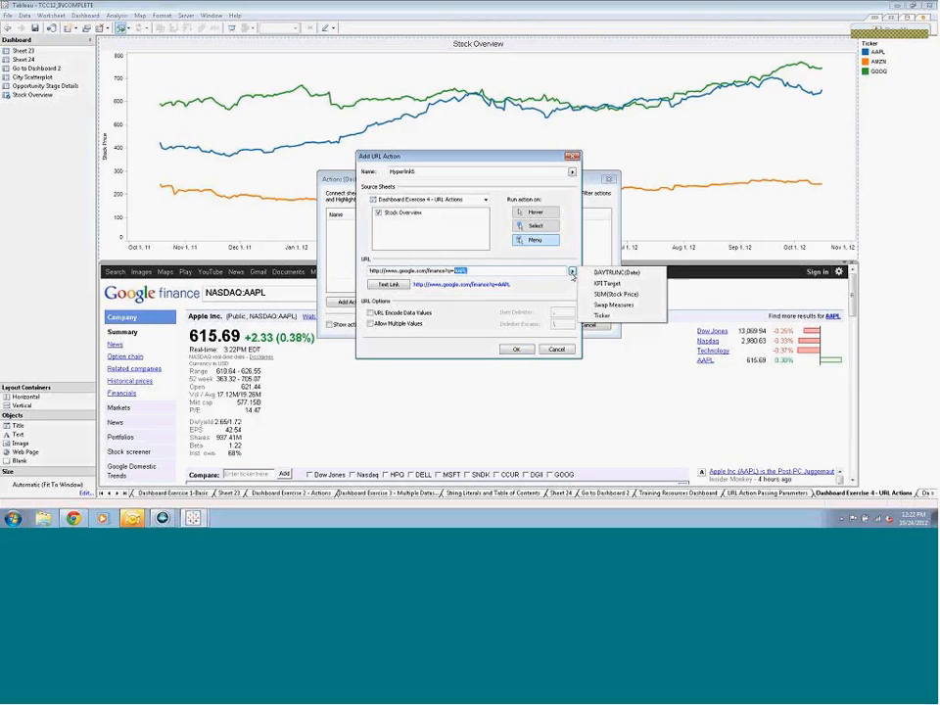
pyautogui.click(607, 316)
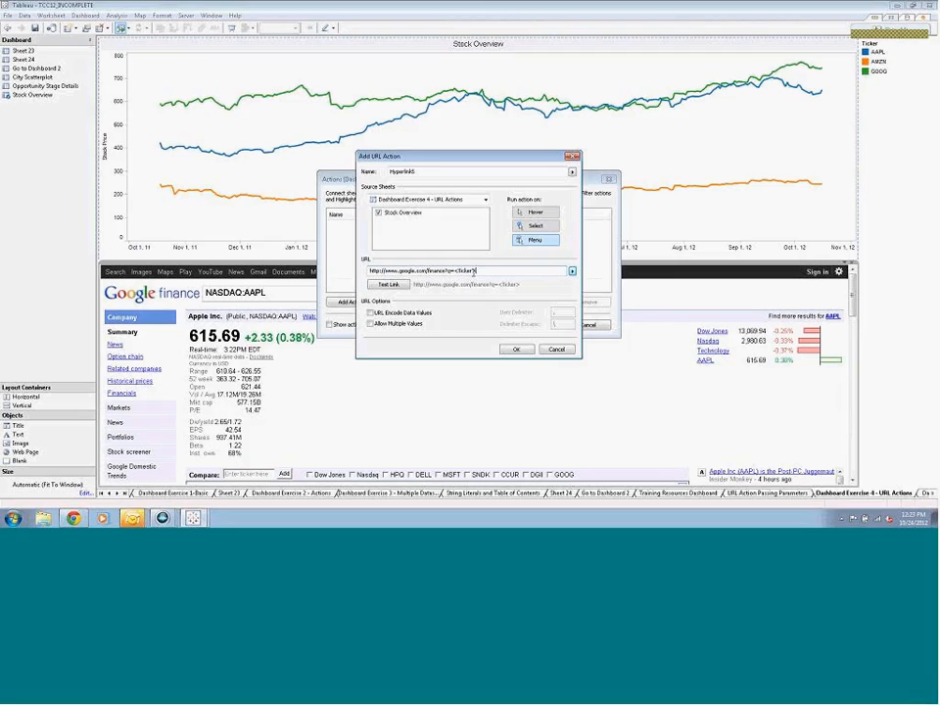
pyautogui.click(529, 231)
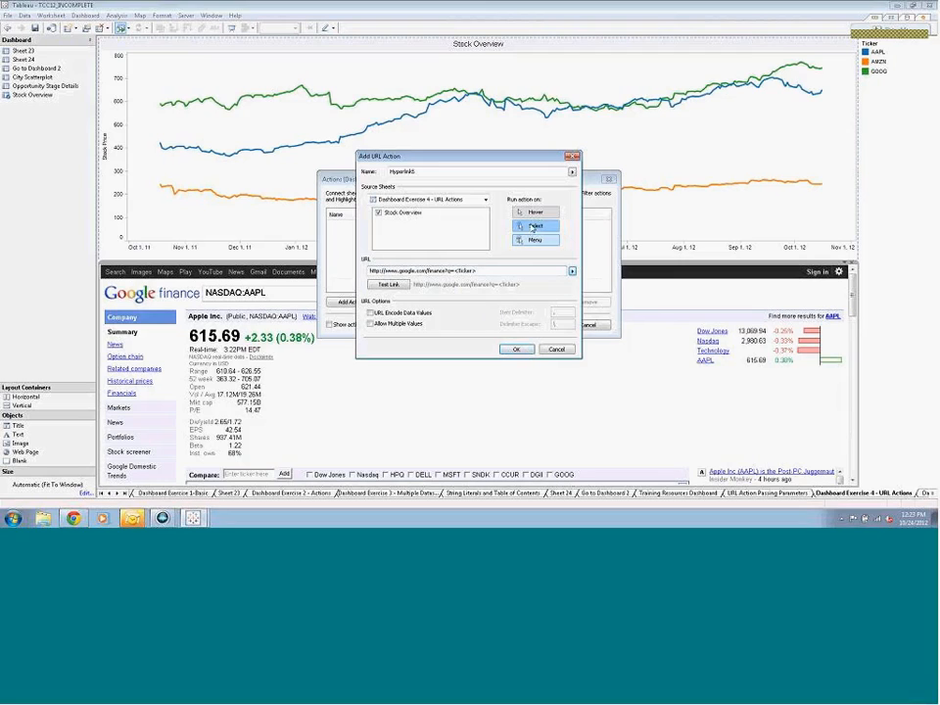
pyautogui.click(517, 349)
pyautogui.click(540, 325)
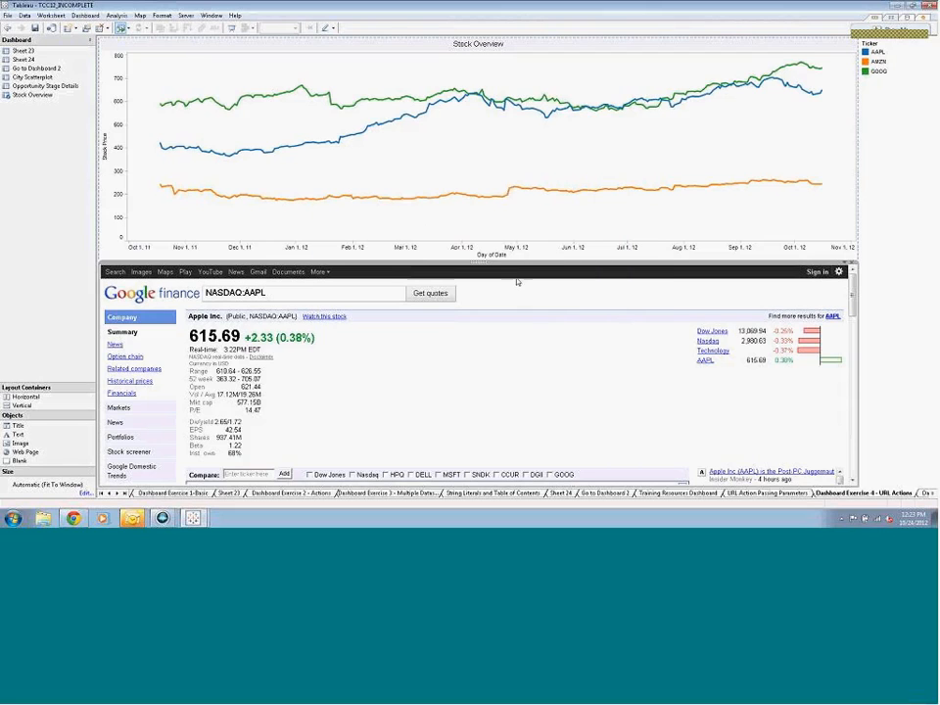
# Test the URL action by selecting a point on the AMZN line in Stock Overview, then clear the selection
pyautogui.click(510, 189)
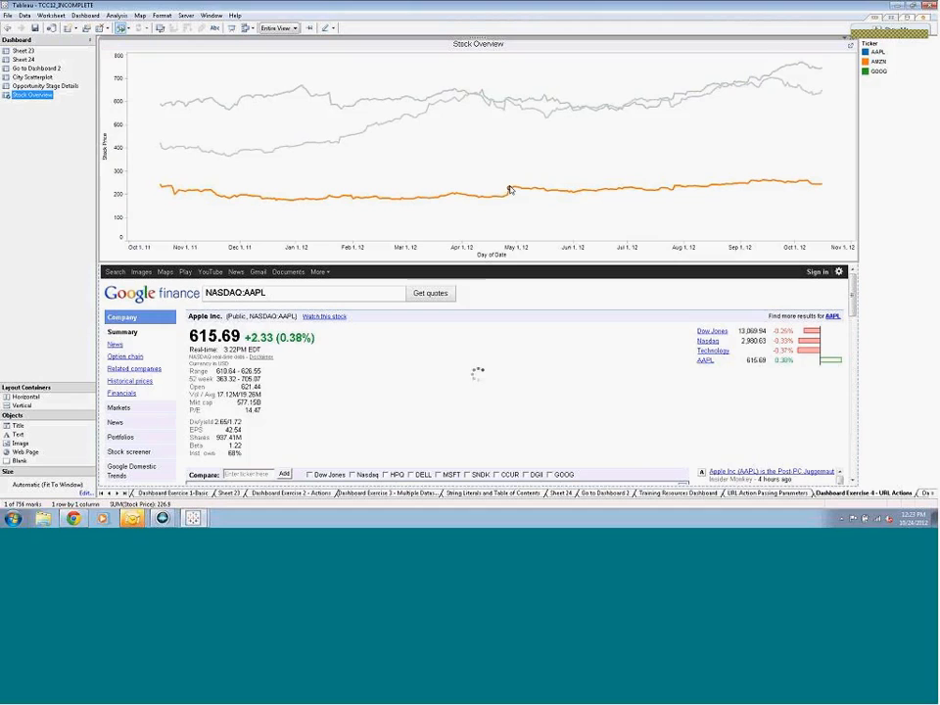
pyautogui.moveTo(457, 197)
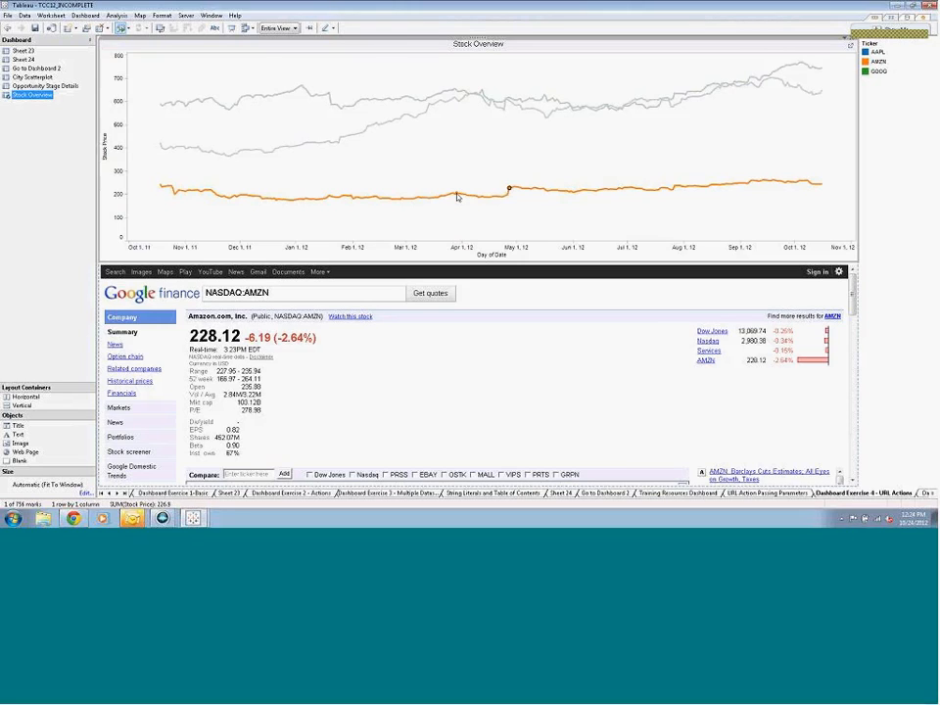
pyautogui.click(457, 197)
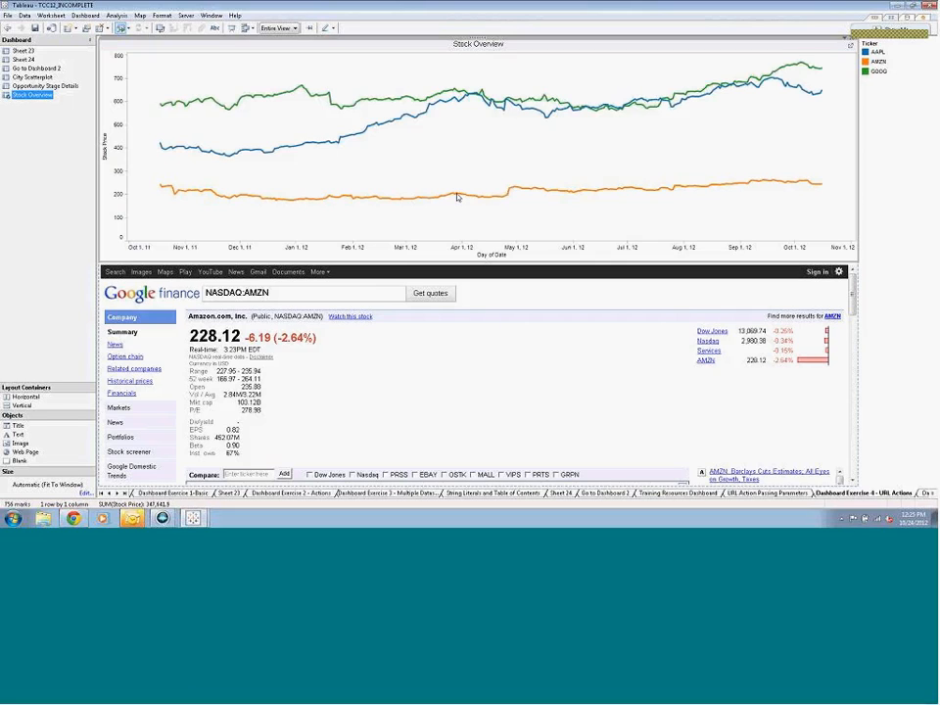